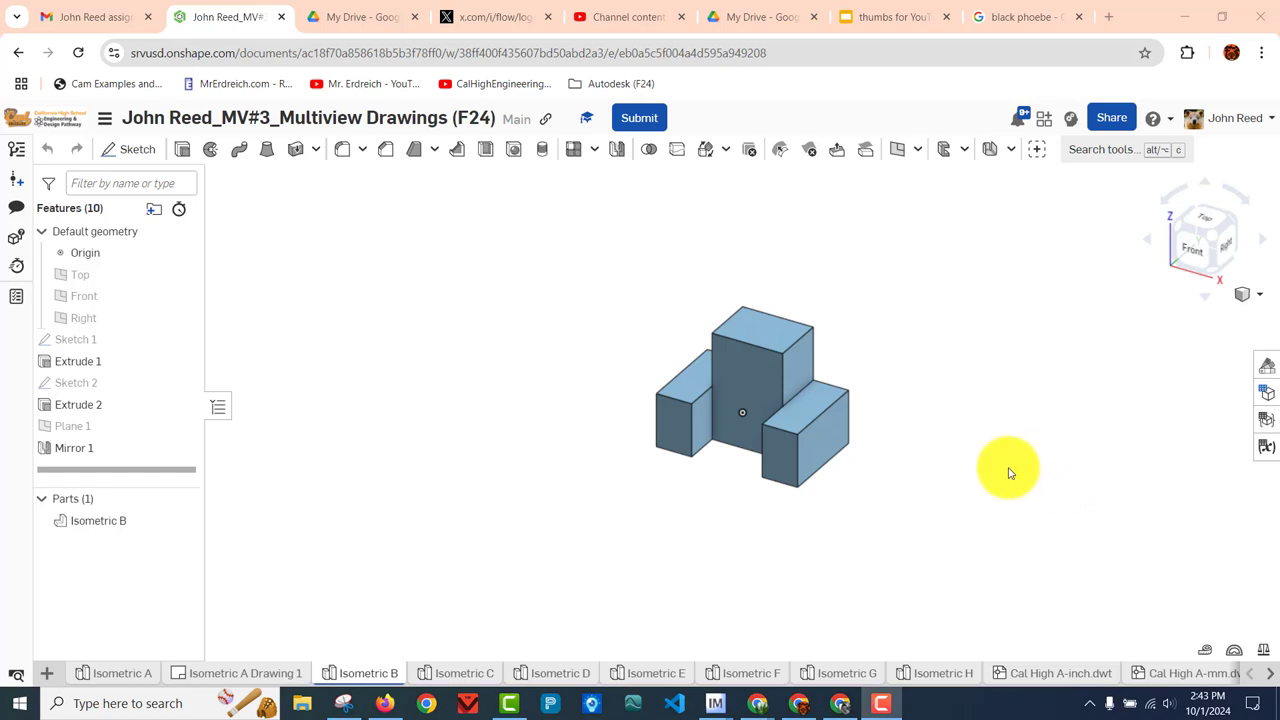
# Turn the Isometric B part to an isometric view
pyautogui.click(986, 431)
pyautogui.scroll(5, 986, 431)
pyautogui.scroll(-2, 986, 429)
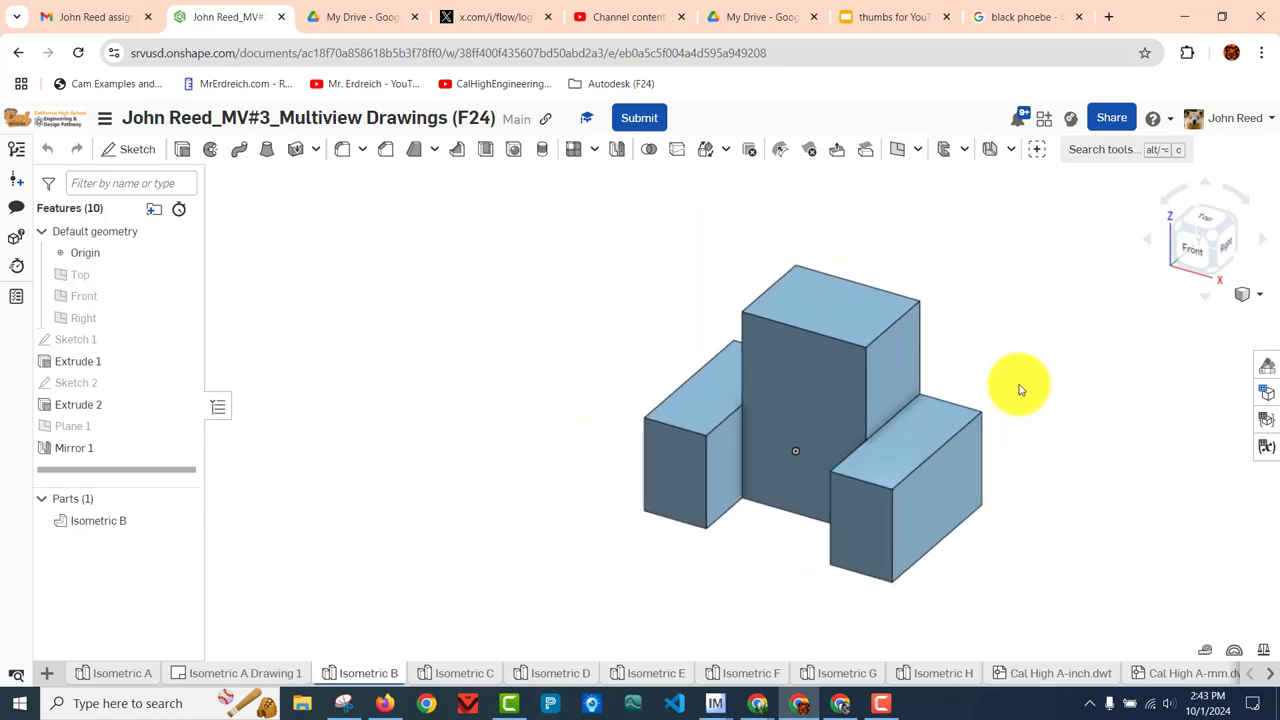
pyautogui.hotkey('shift', '7')
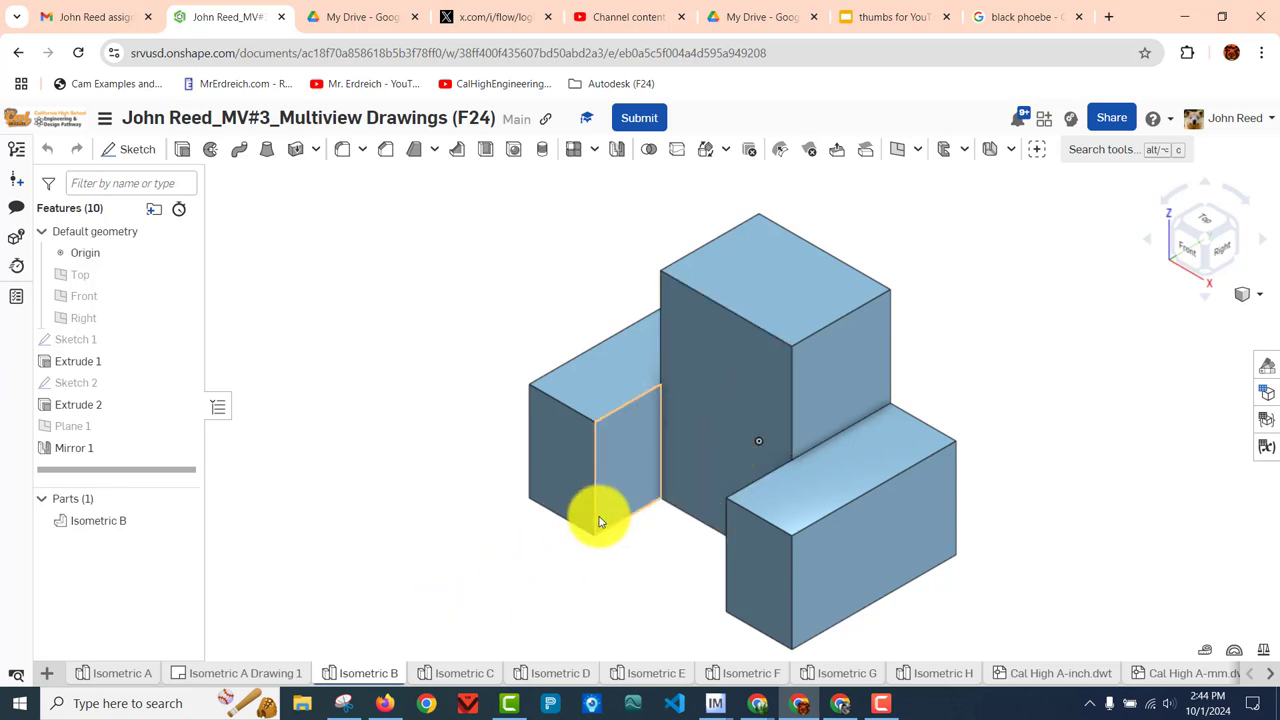
pyautogui.scroll(-3, 490, 540)
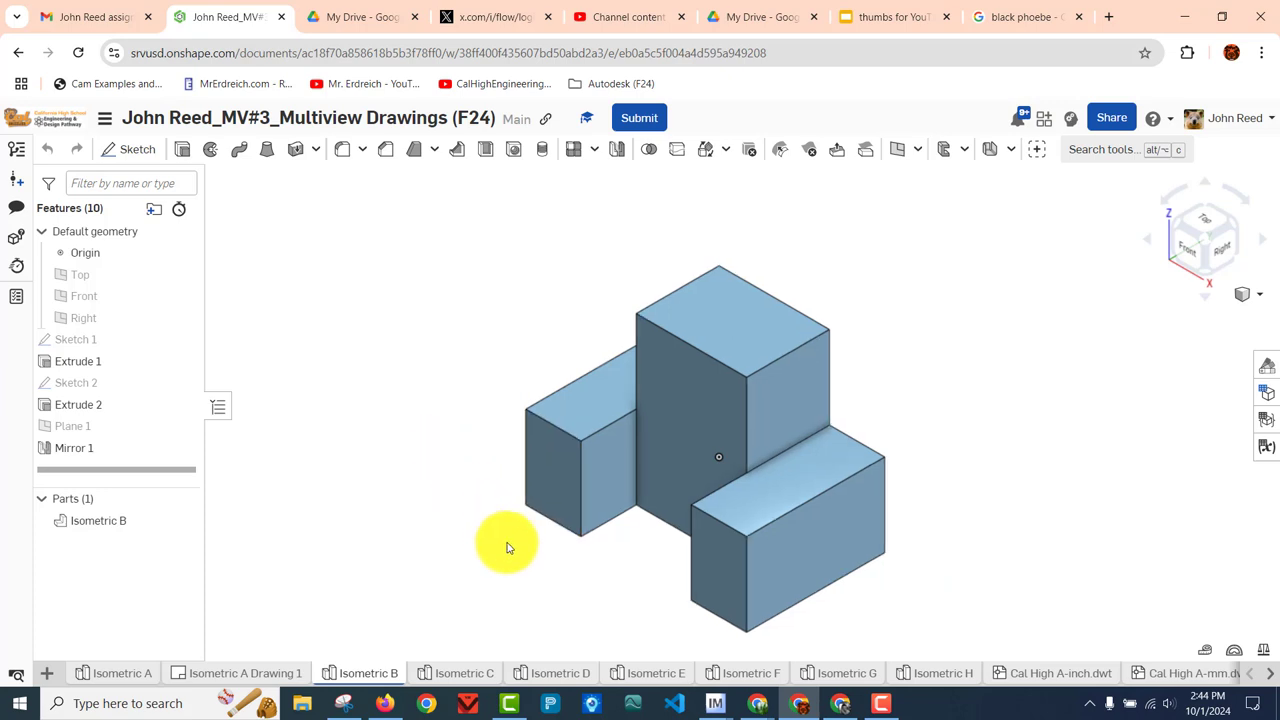
# Create an Isometric B drawing on Cal High A-mm.dwt and place a 1:2 front view
pyautogui.rightClick(717, 405)
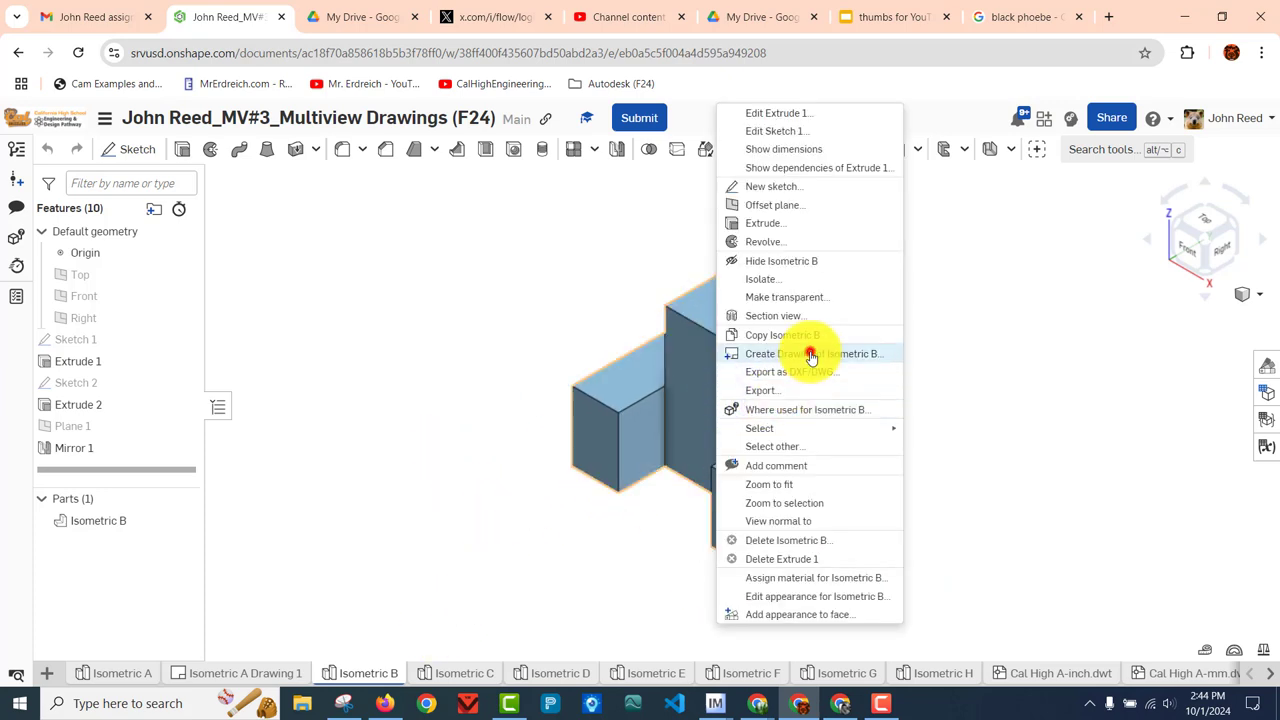
pyautogui.click(810, 355)
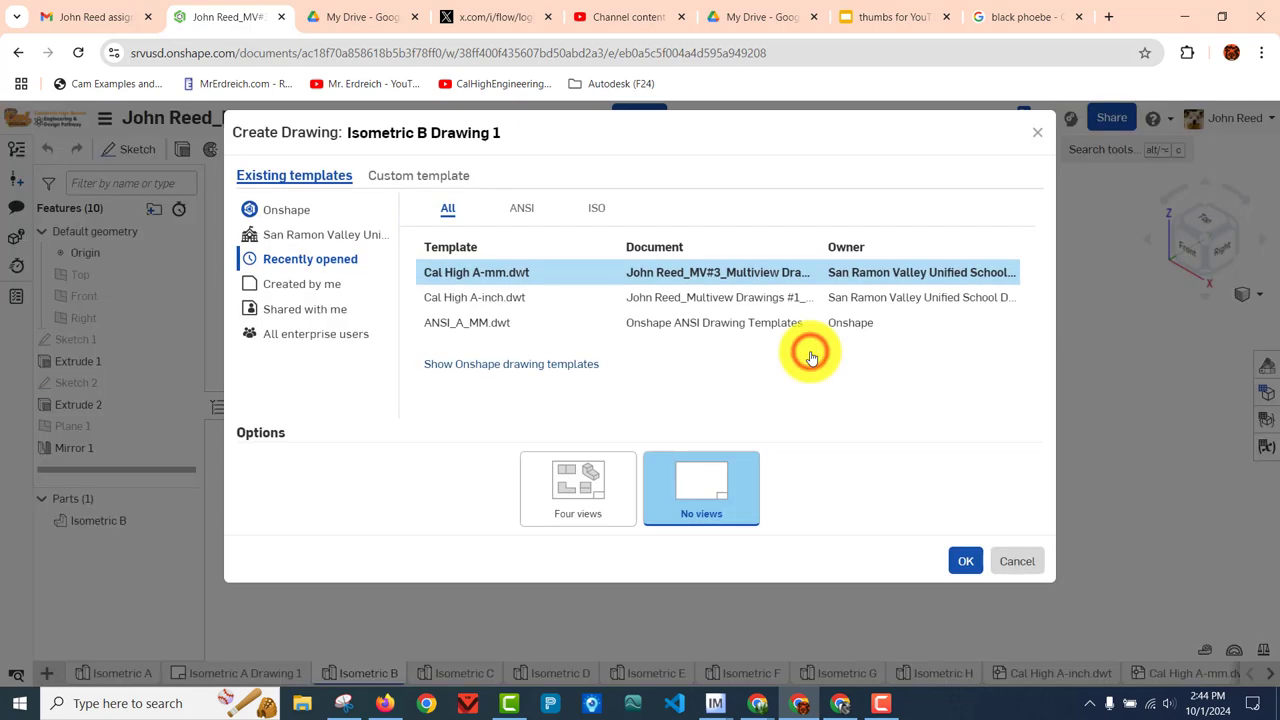
pyautogui.click(493, 284)
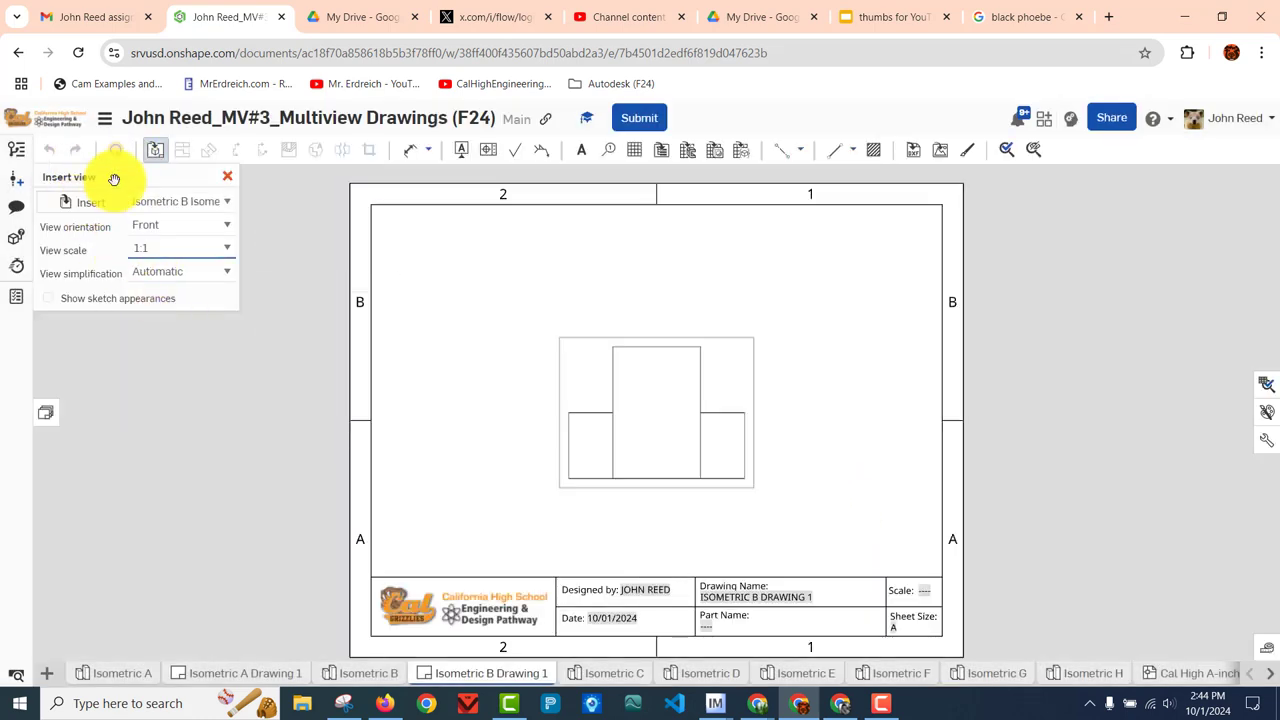
pyautogui.moveTo(114, 177); pyautogui.dragTo(153, 216)
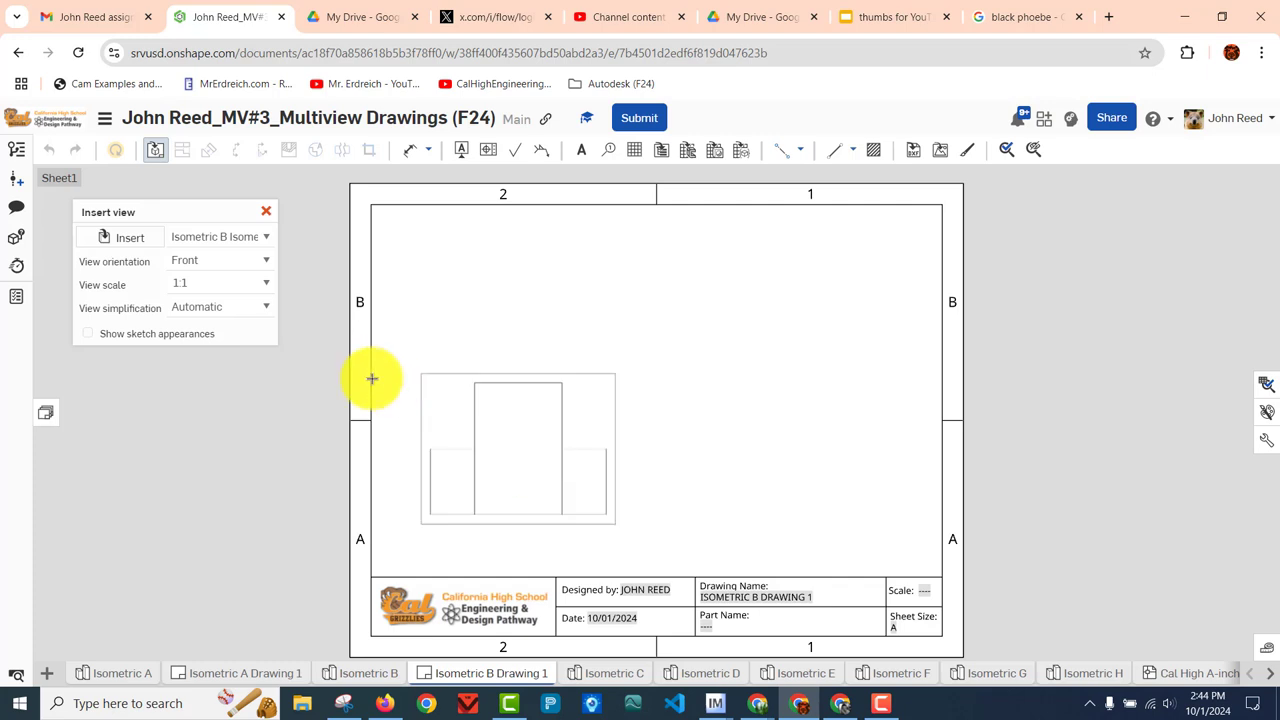
pyautogui.click(267, 286)
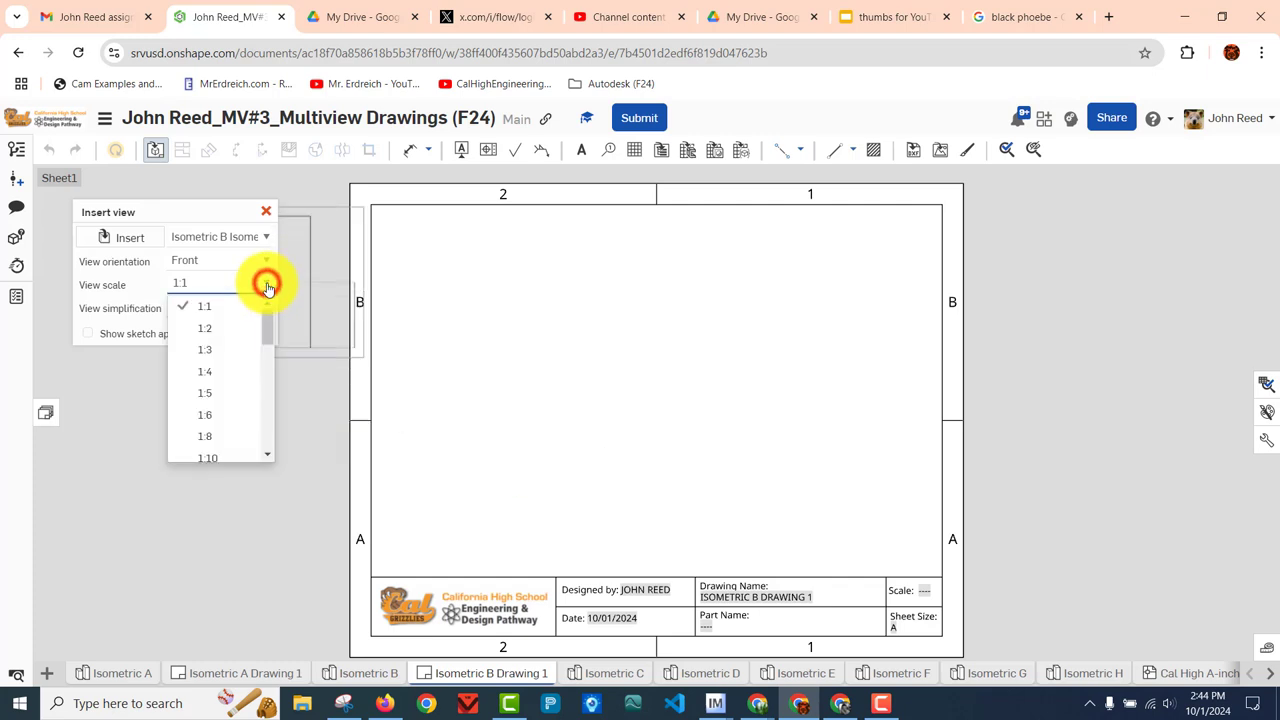
pyautogui.click(224, 329)
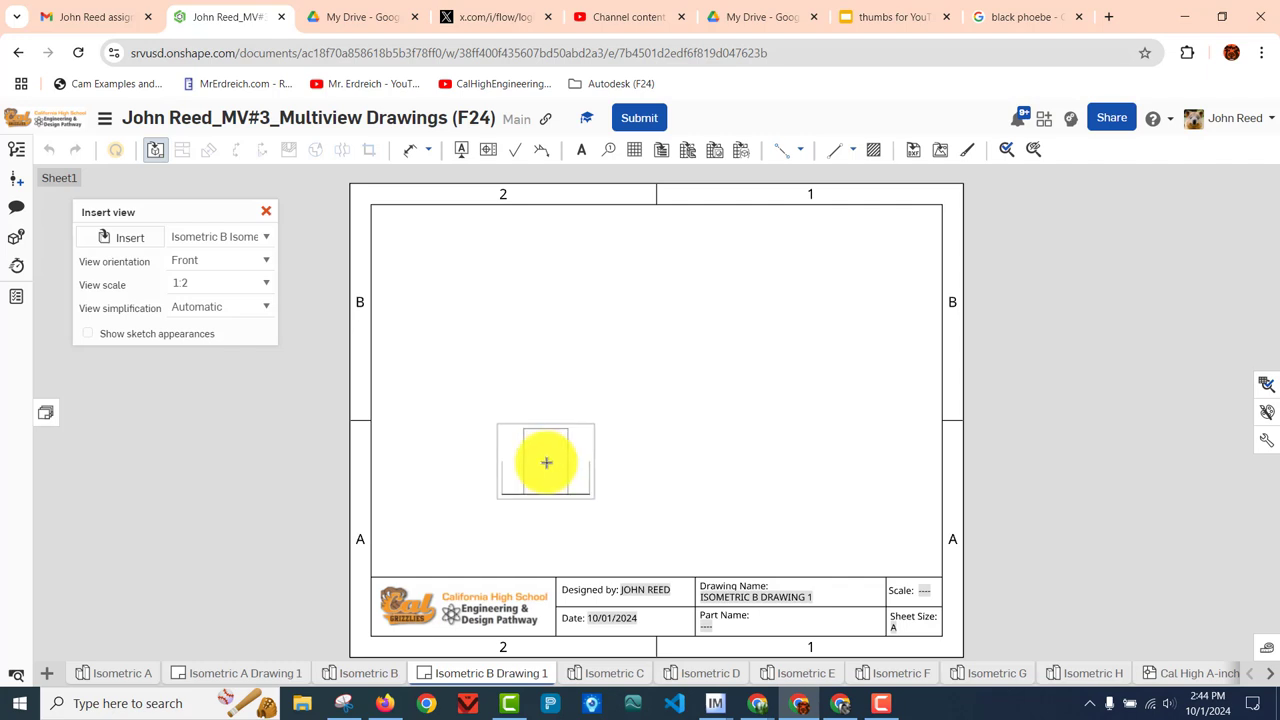
pyautogui.click(543, 464)
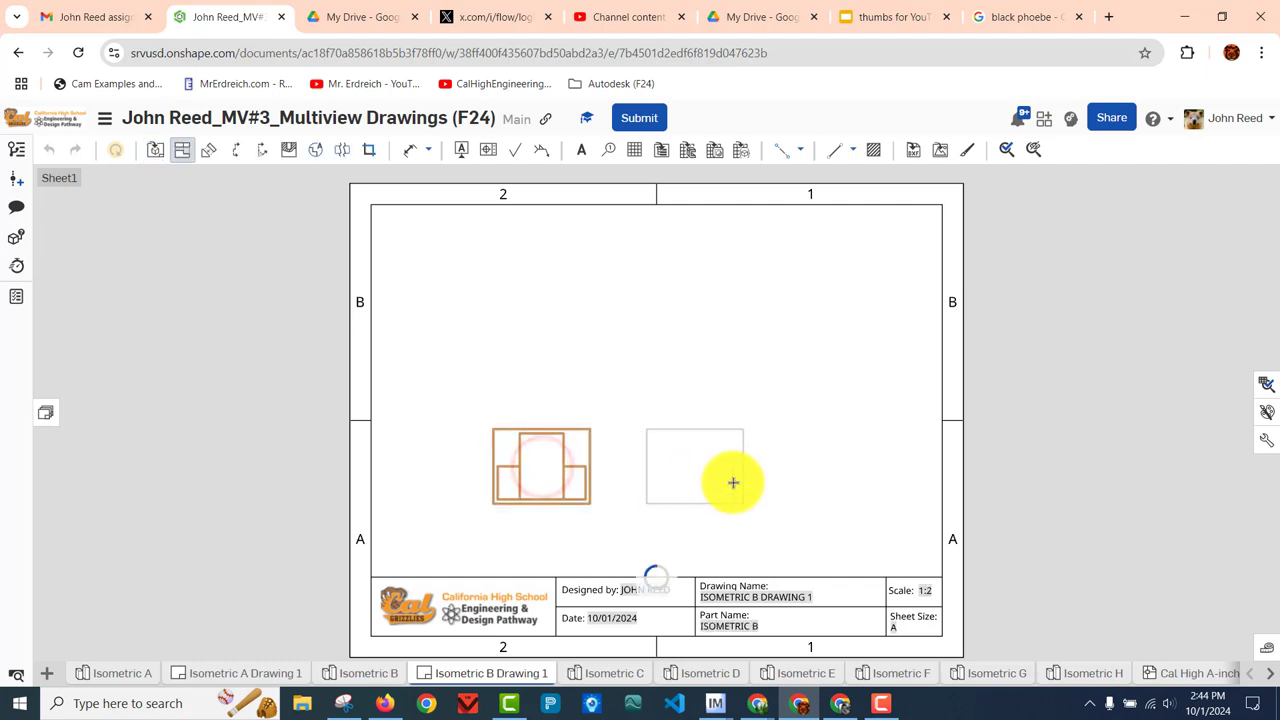
# Place right, top and isometric projected views, rendering the isometric view shaded
pyautogui.click(803, 471)
pyautogui.click(539, 468)
pyautogui.click(521, 276)
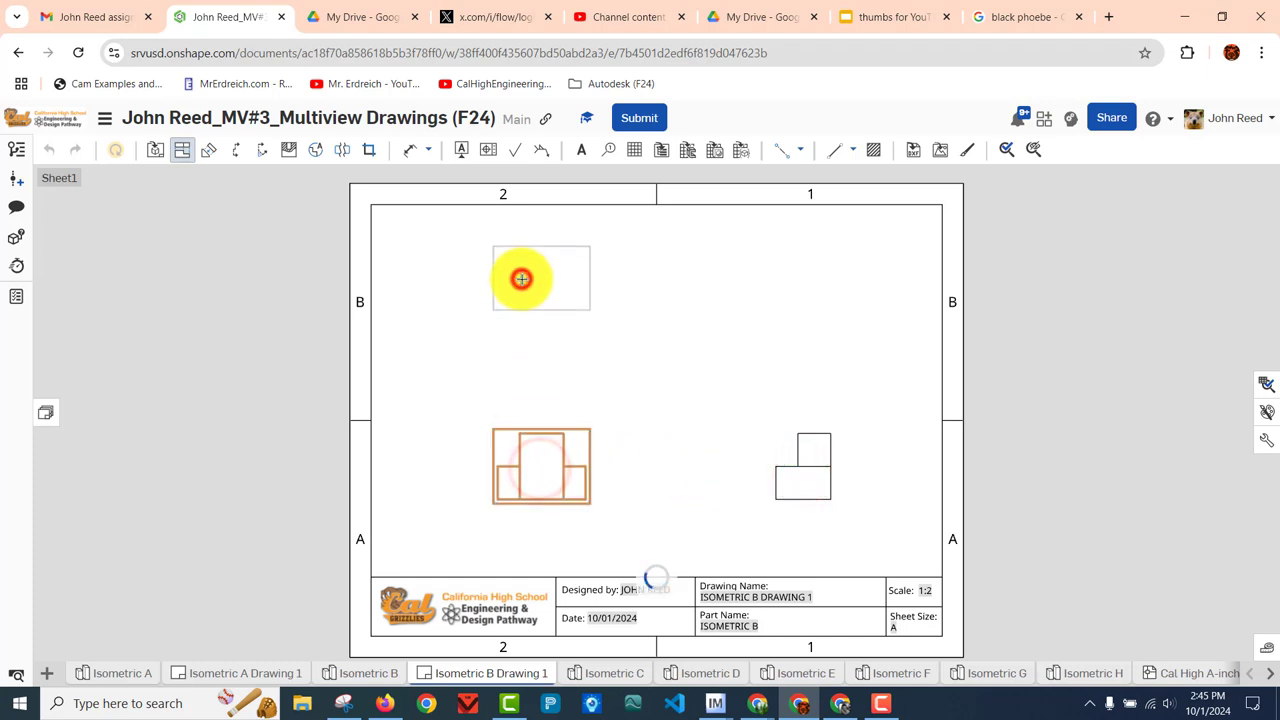
pyautogui.click(552, 470)
pyautogui.click(811, 291)
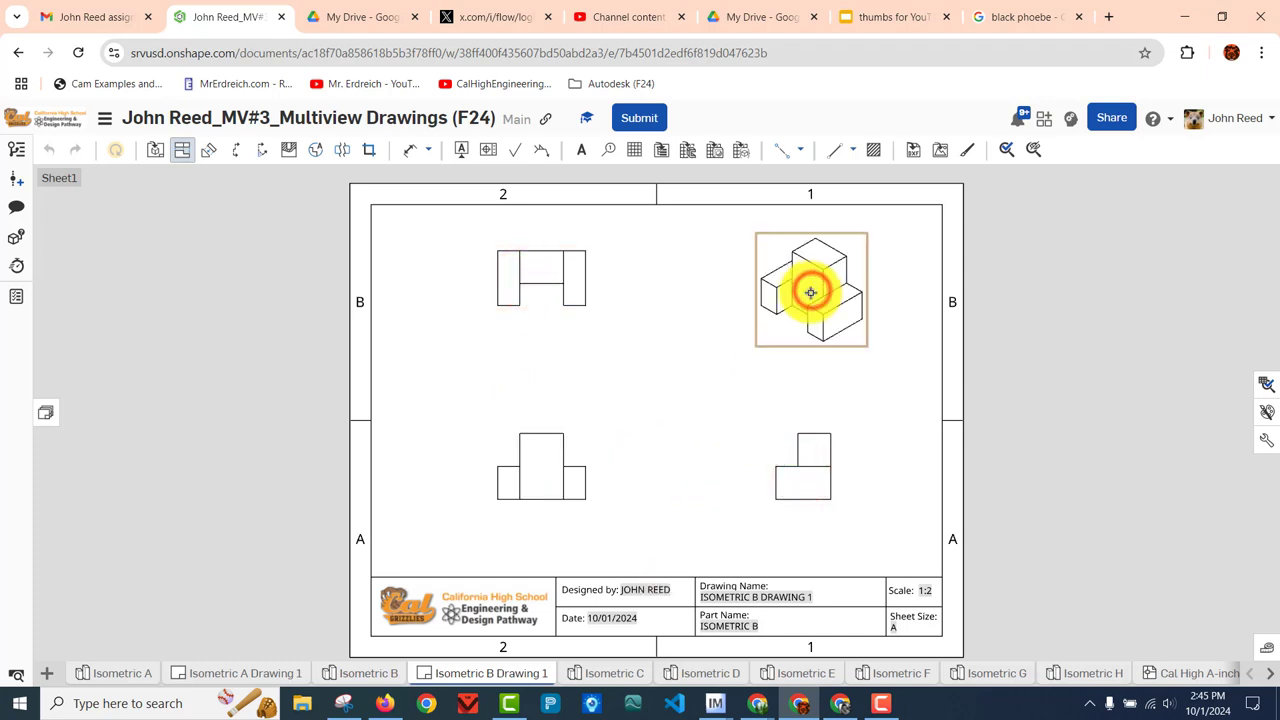
pyautogui.rightClick(805, 303)
pyautogui.moveTo(850, 282)
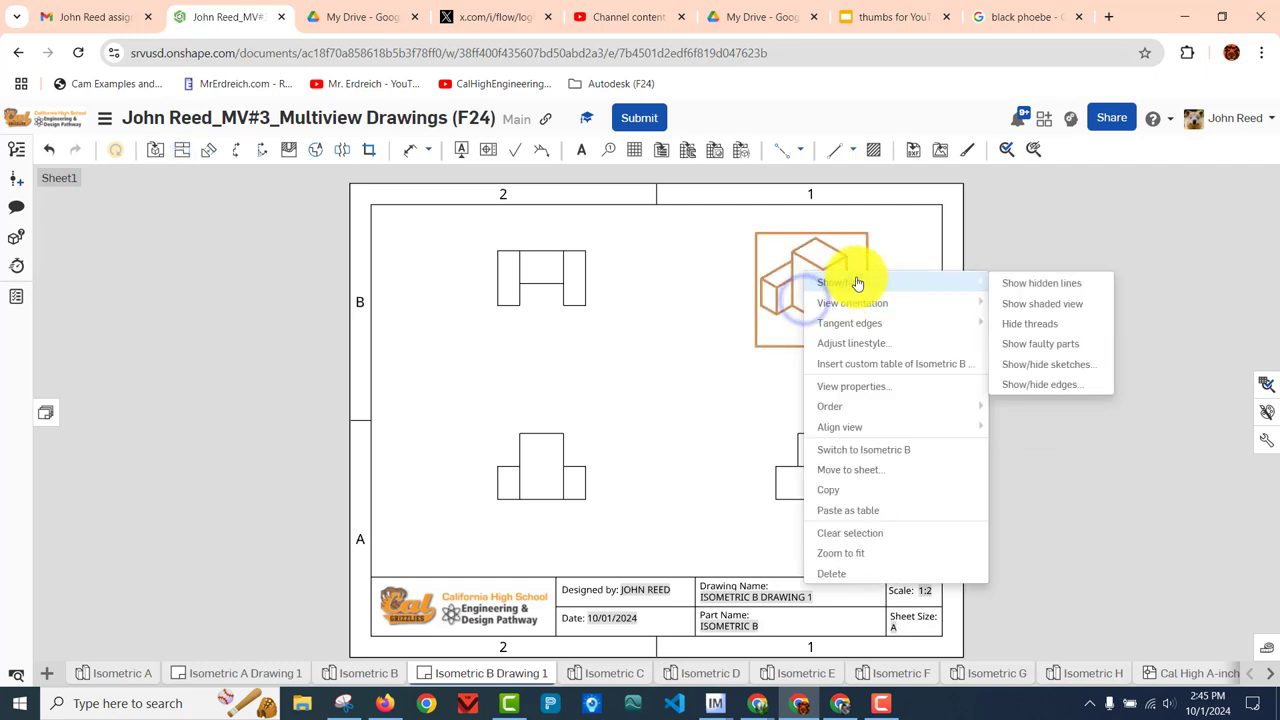
pyautogui.click(1040, 304)
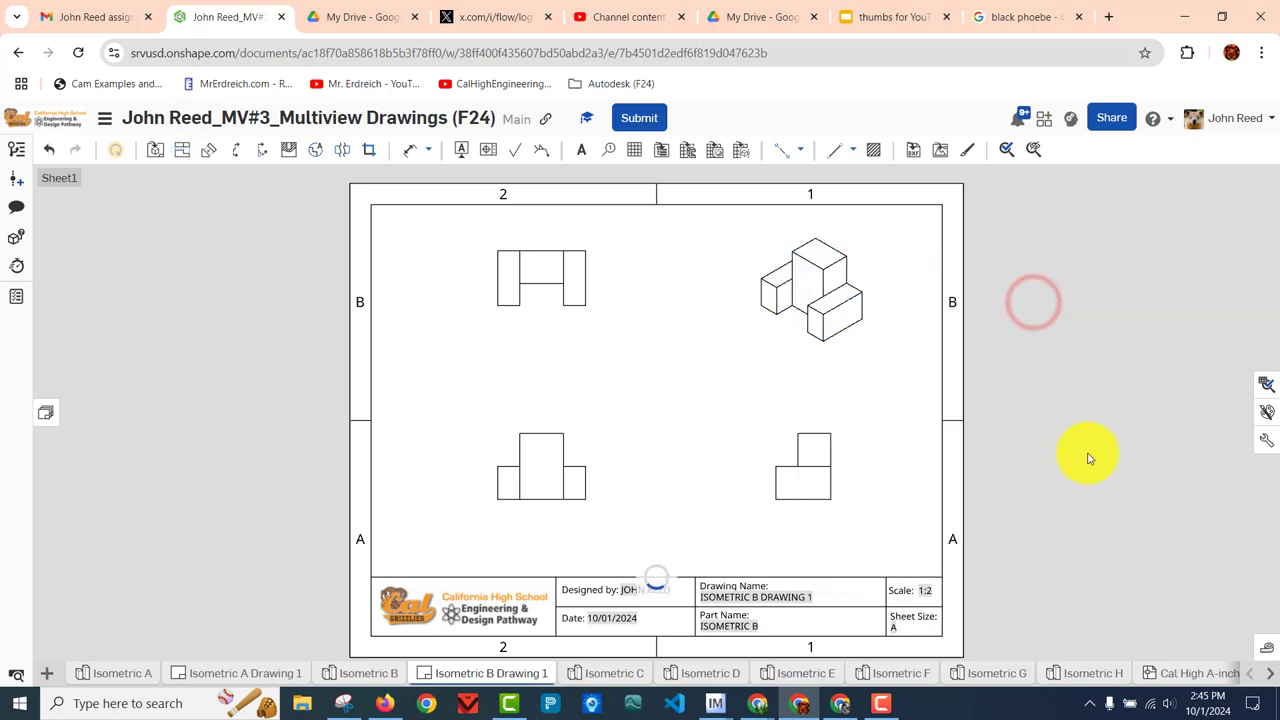
# Show hidden lines in the right, front and top views
pyautogui.rightClick(823, 489)
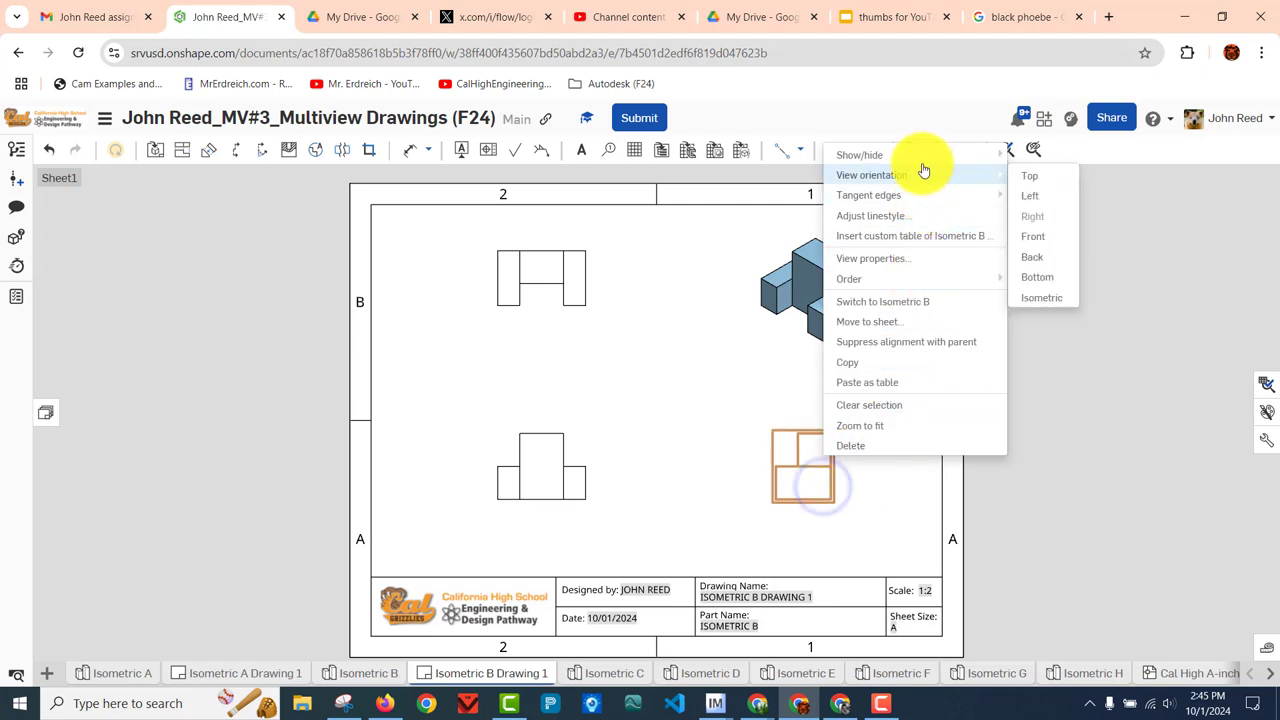
pyautogui.moveTo(950, 156)
pyautogui.click(1056, 158)
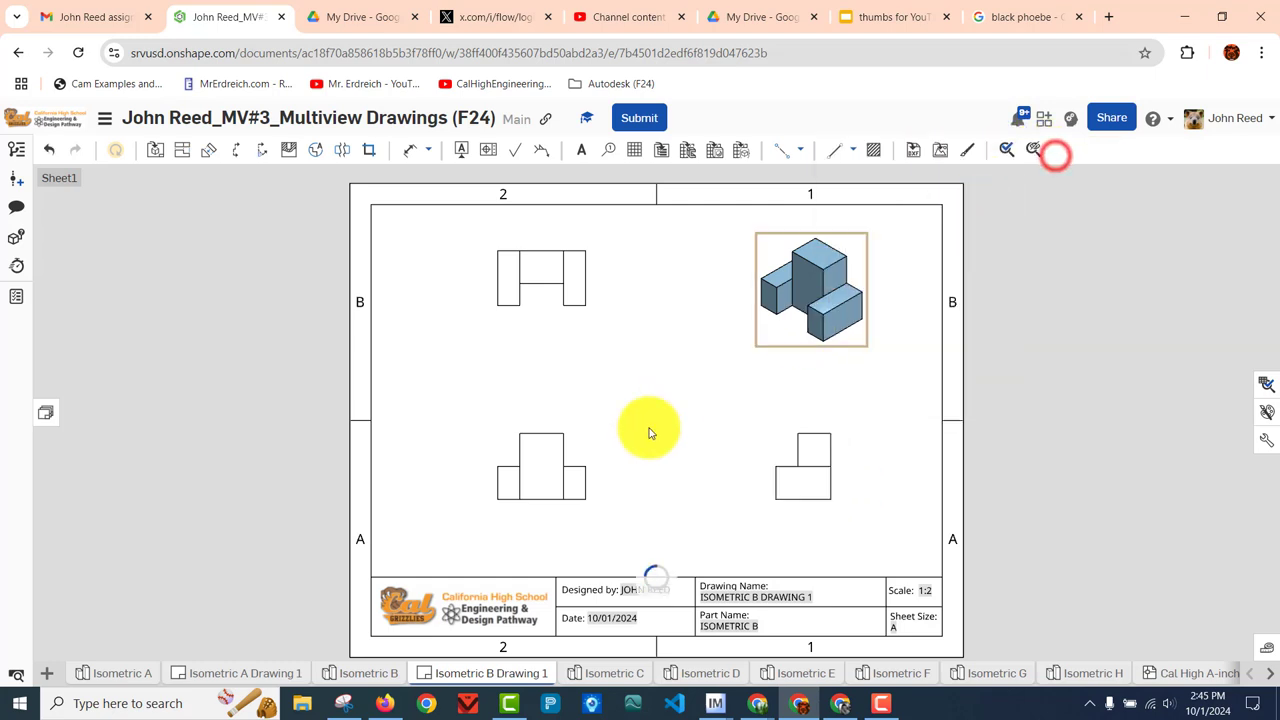
pyautogui.rightClick(543, 489)
pyautogui.moveTo(640, 174)
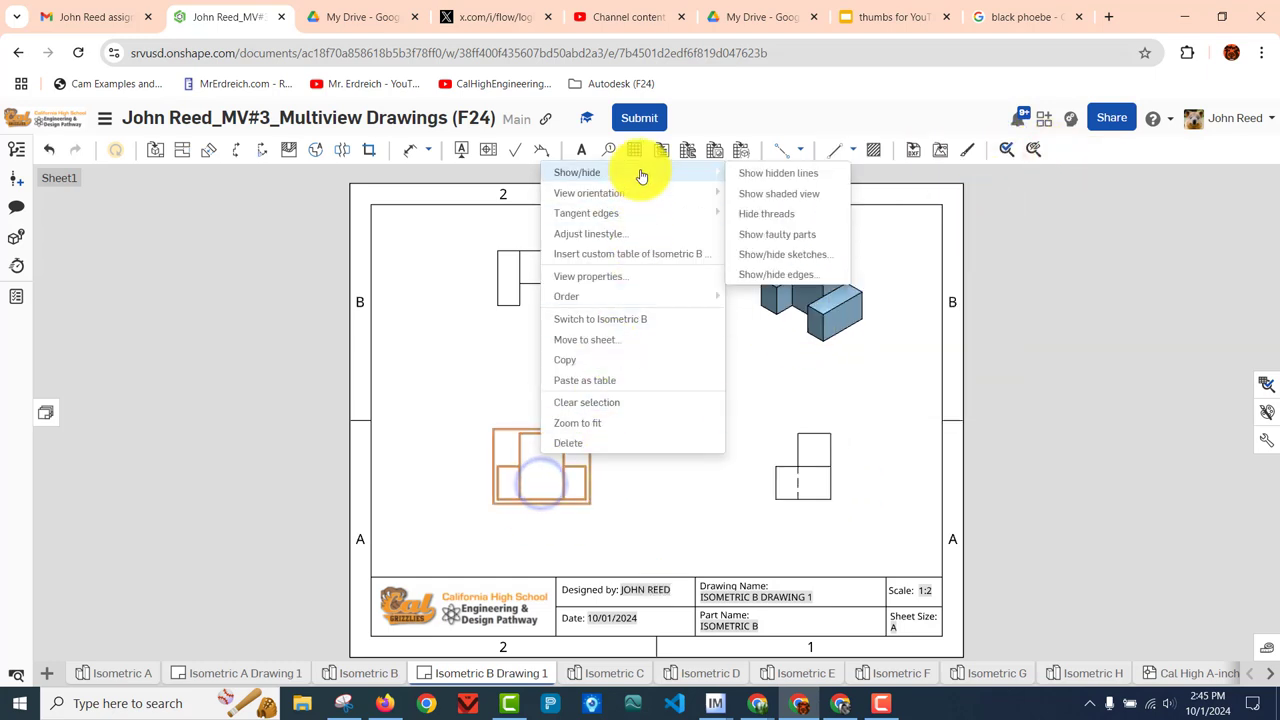
pyautogui.click(752, 175)
pyautogui.rightClick(534, 272)
pyautogui.moveTo(571, 255)
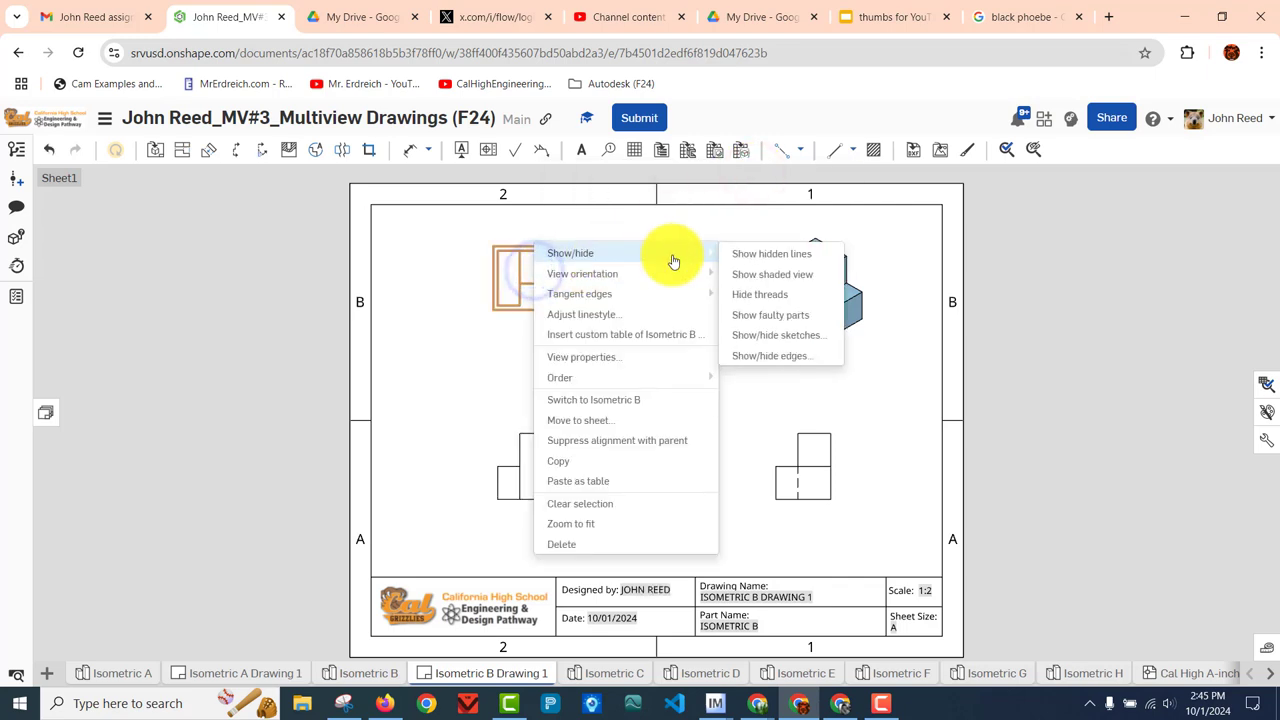
pyautogui.click(745, 265)
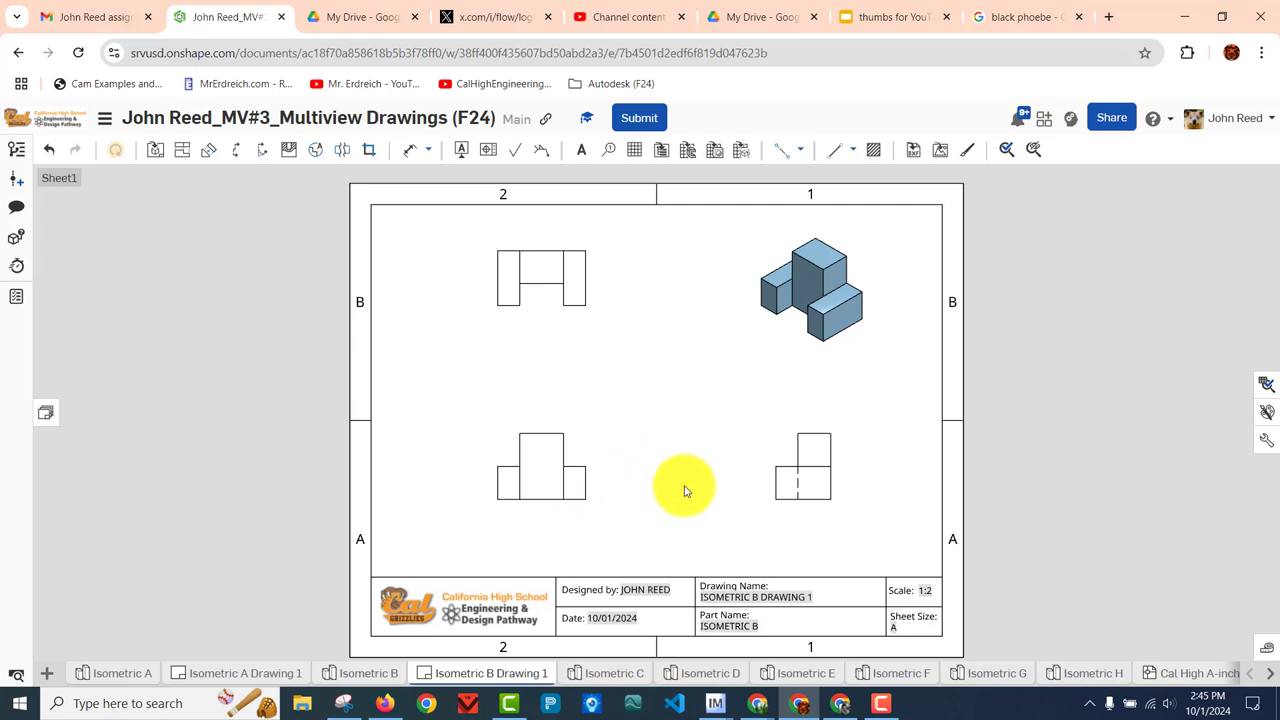
# Add the 20, 60 and 80 overall width dimensions above the front view
pyautogui.click(408, 152)
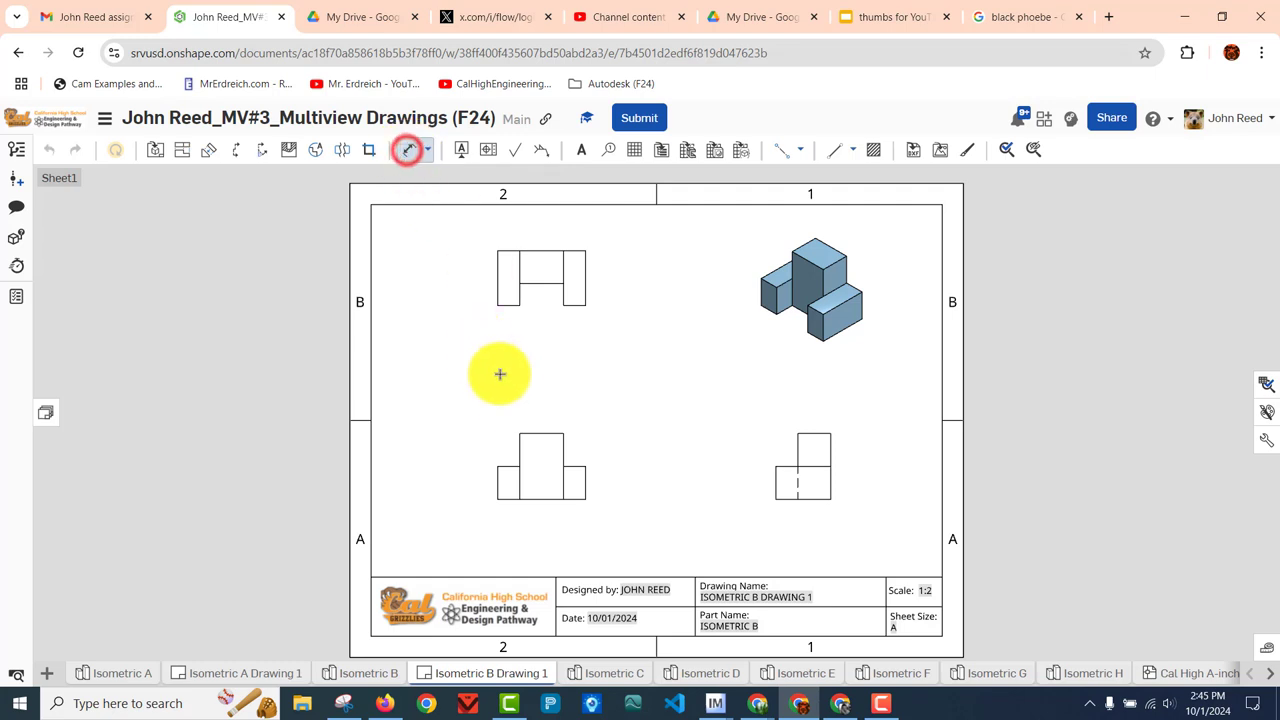
pyautogui.click(510, 465)
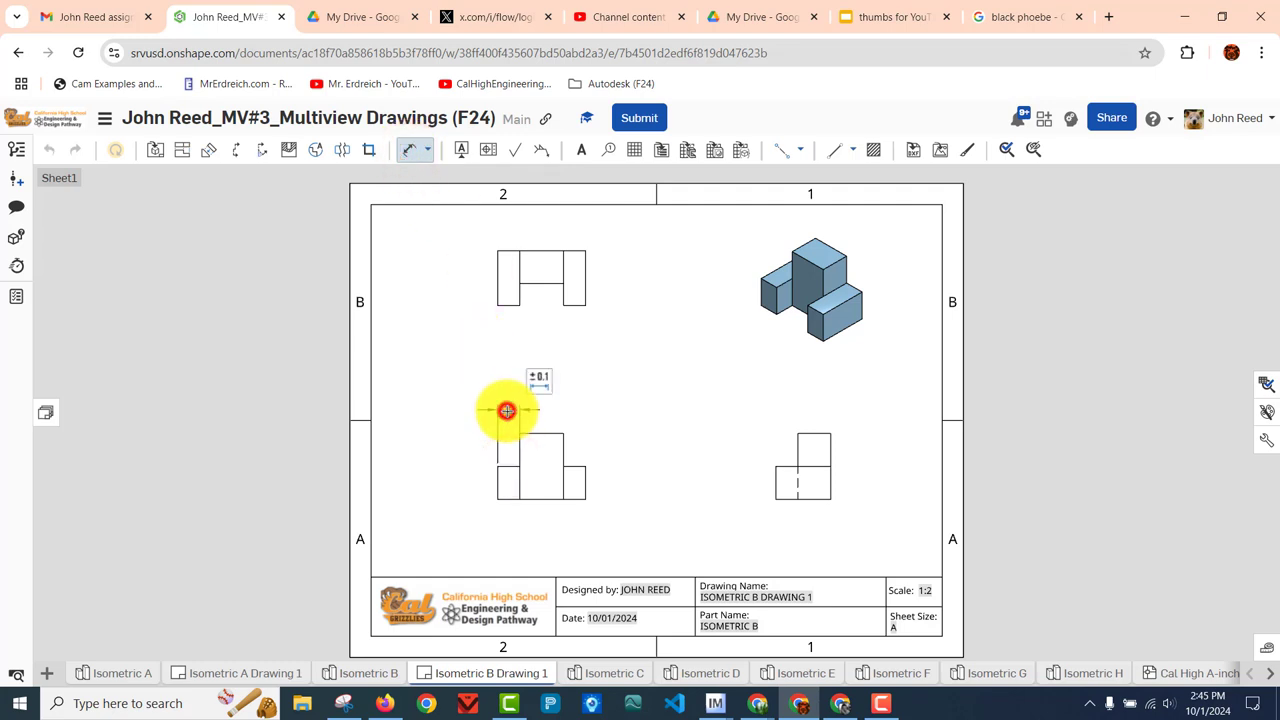
pyautogui.click(507, 411)
pyautogui.click(497, 481)
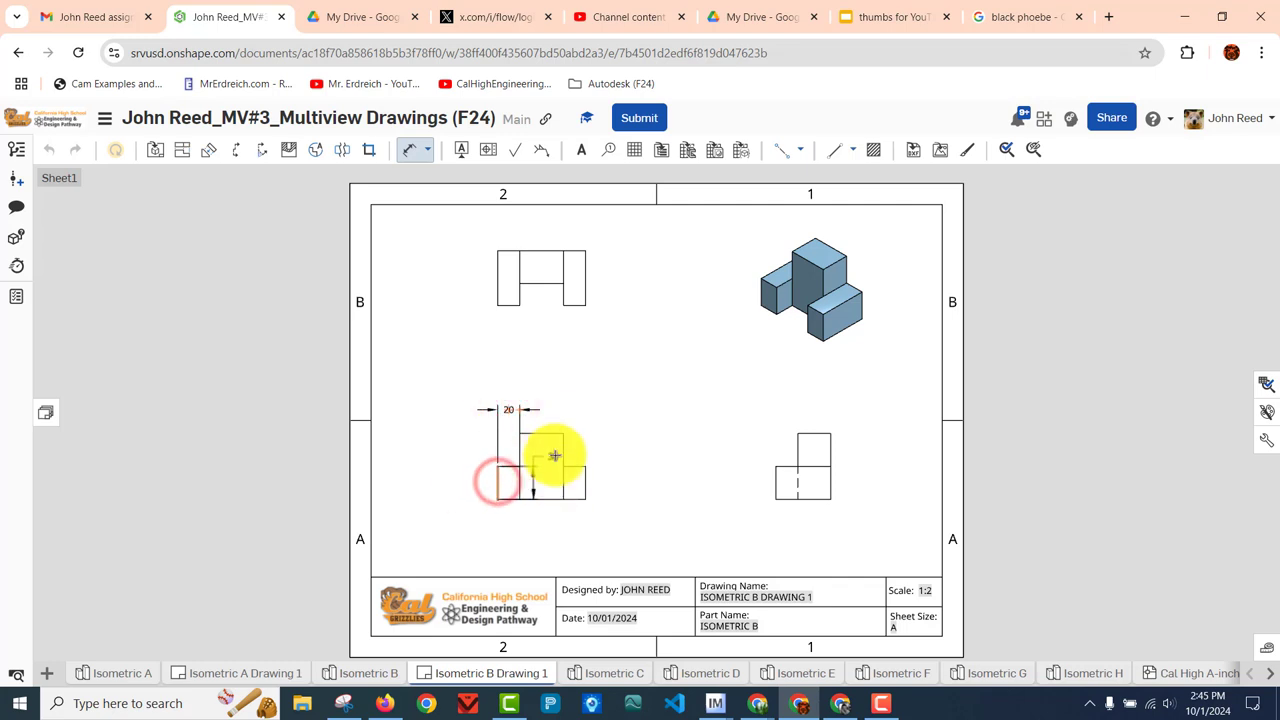
pyautogui.click(562, 452)
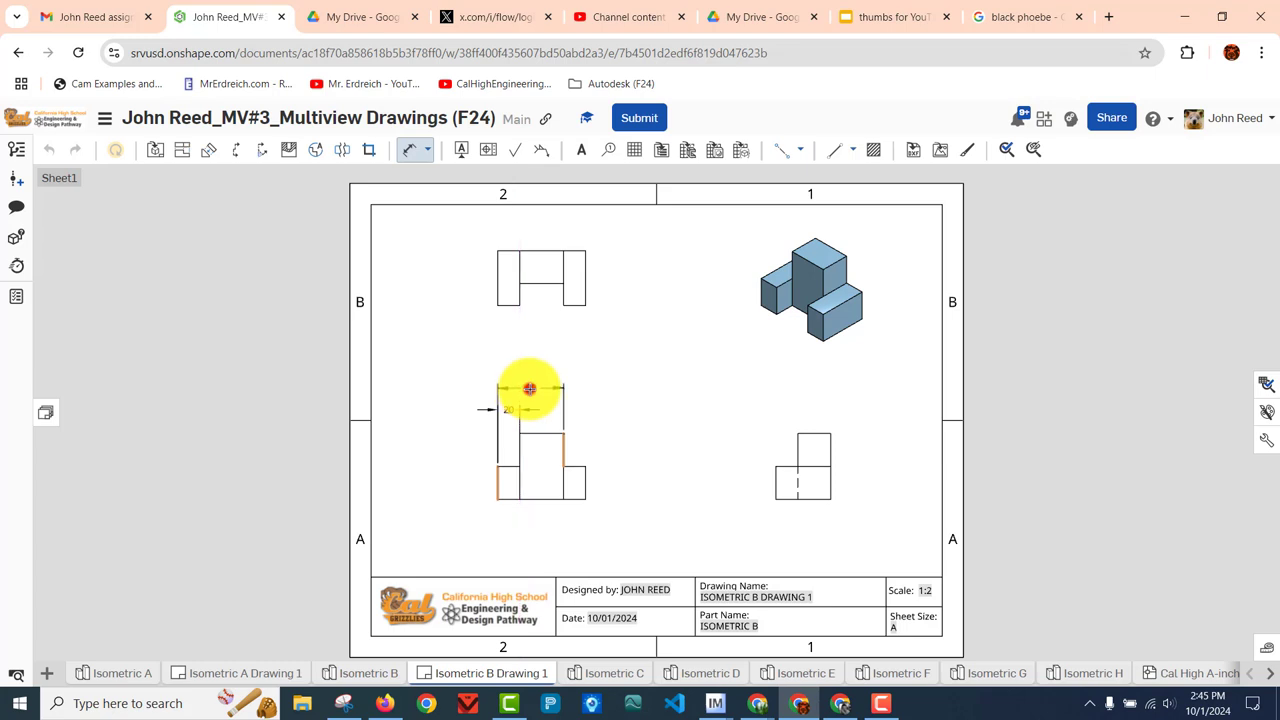
pyautogui.click(529, 388)
pyautogui.click(495, 485)
pyautogui.click(586, 488)
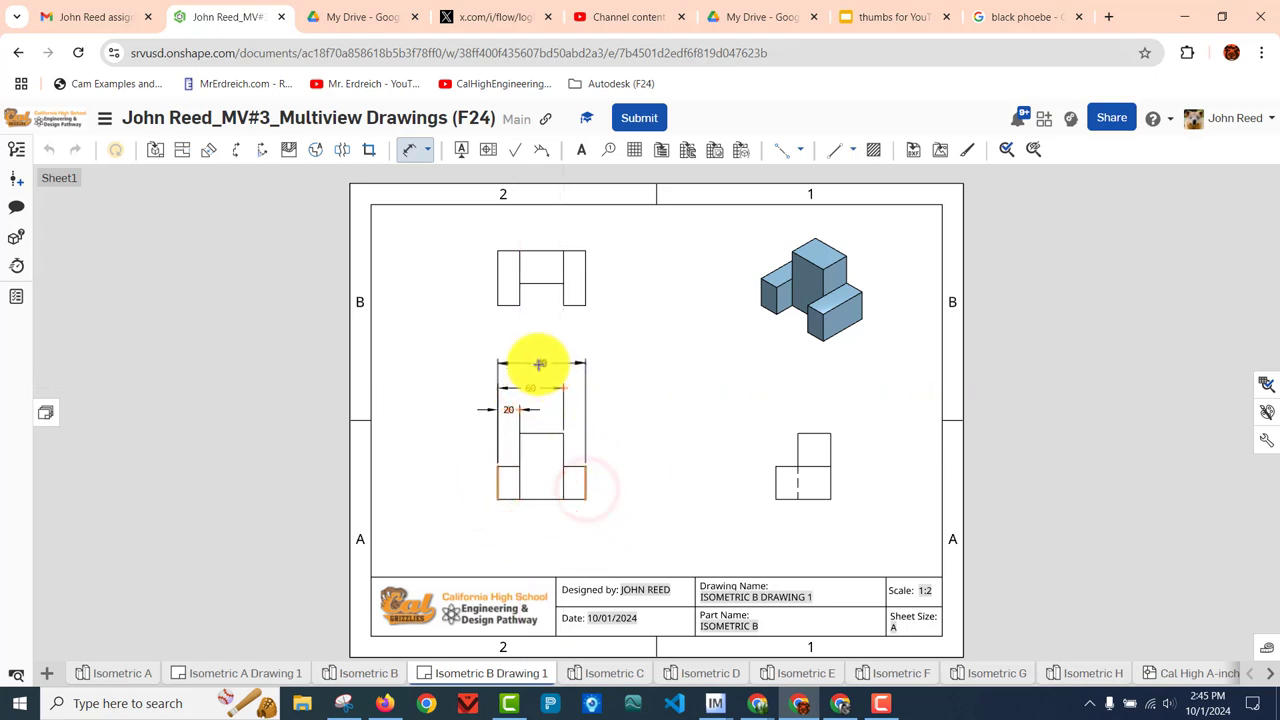
pyautogui.click(536, 363)
pyautogui.press('Escape')
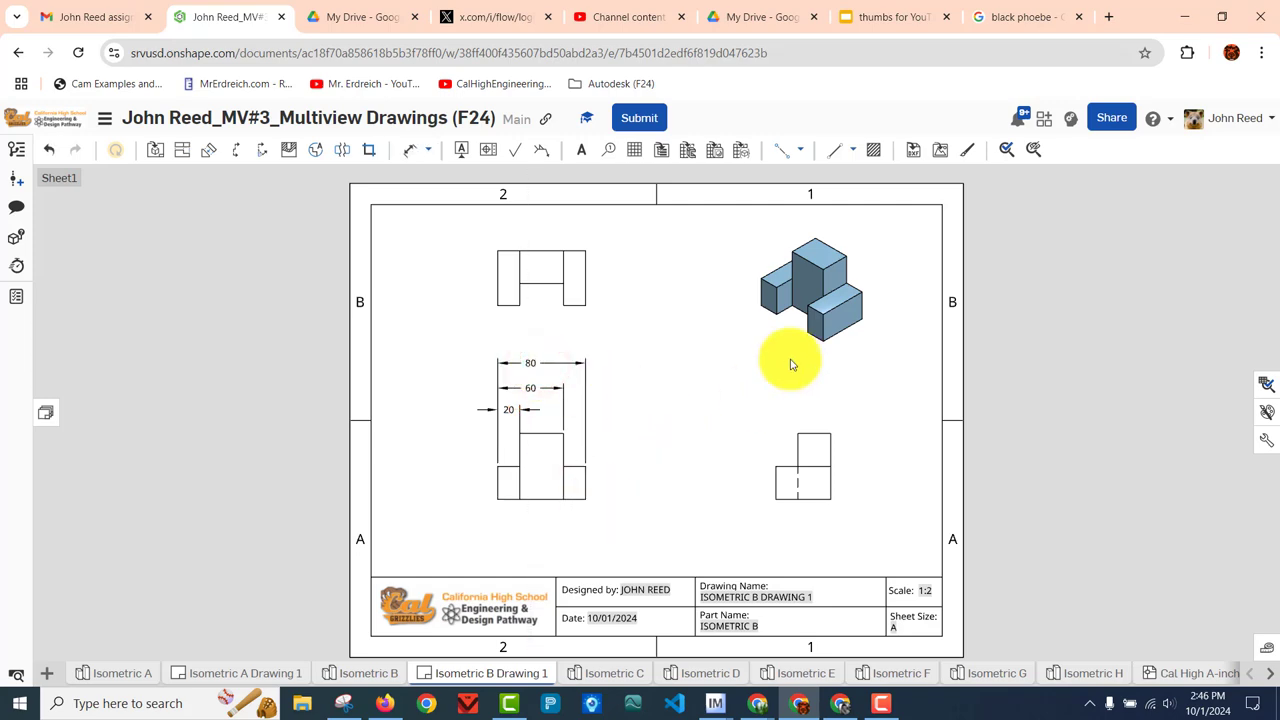
# Move the front view down and reposition the 20 and 80 dimensions
pyautogui.moveTo(546, 483)
pyautogui.mouseDown()
pyautogui.moveTo(514, 508)
pyautogui.moveTo(529, 518)
pyautogui.mouseUp()
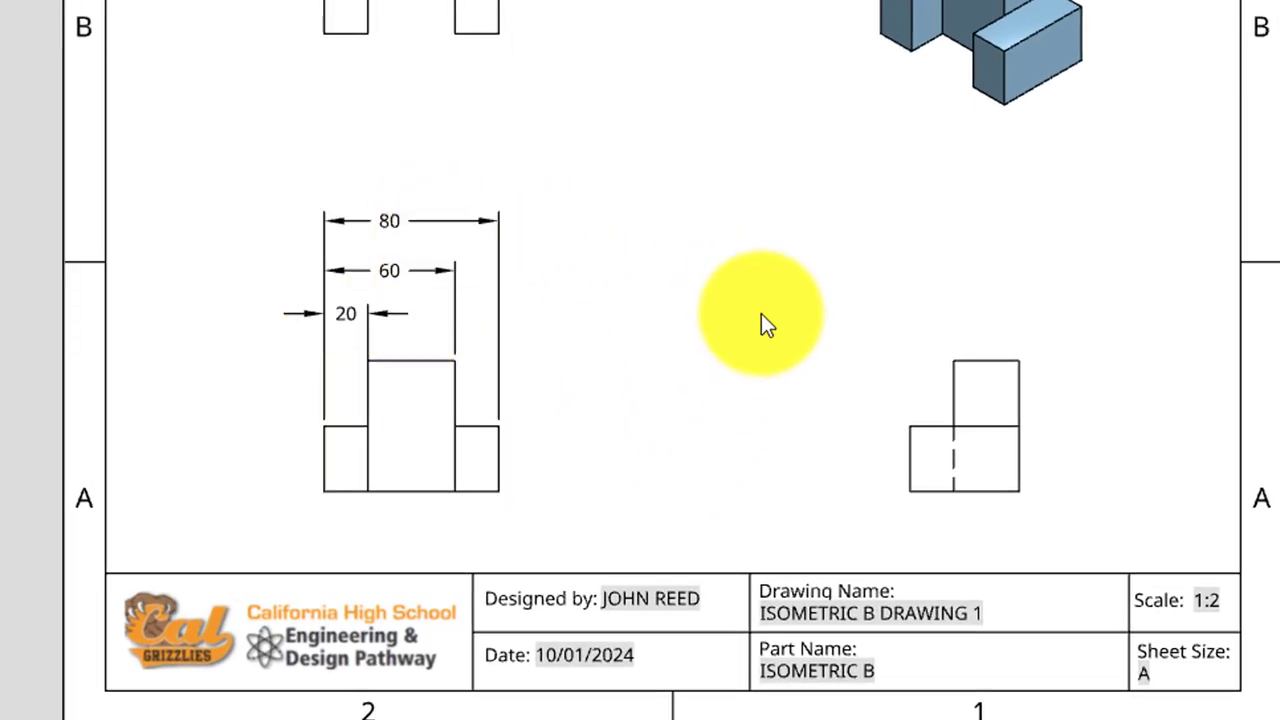
pyautogui.click(349, 313)
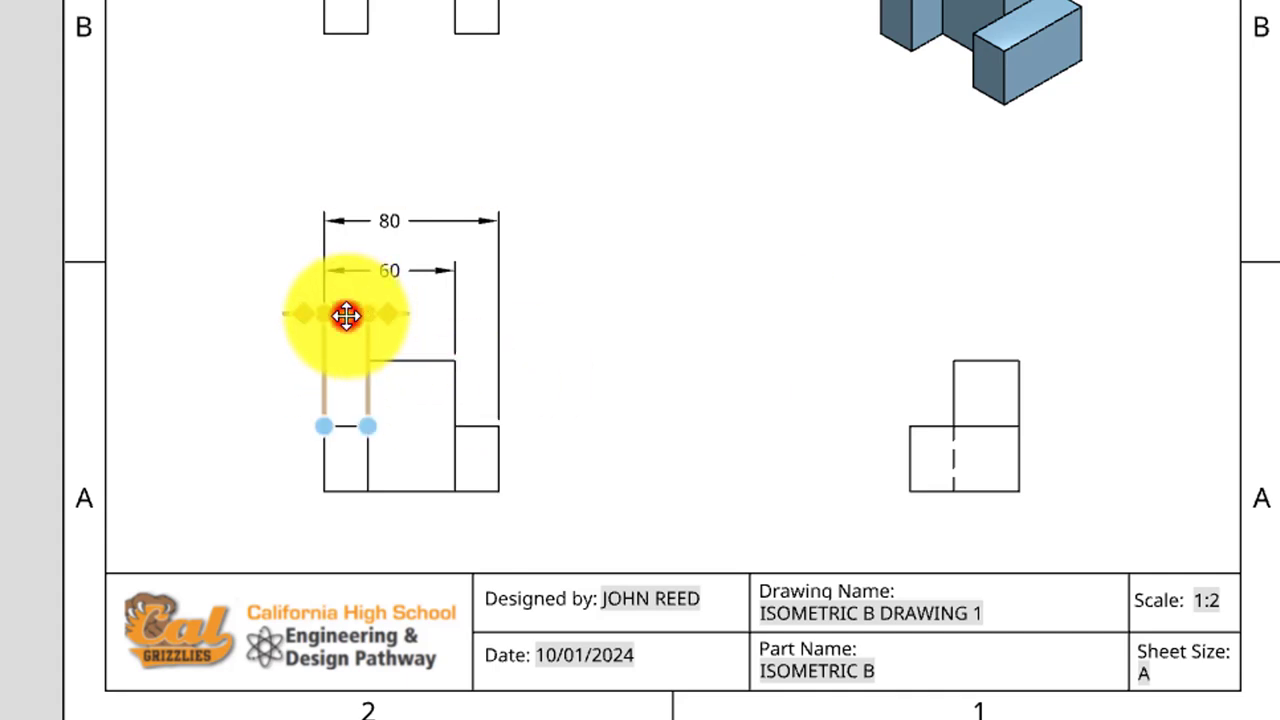
pyautogui.moveTo(346, 316); pyautogui.dragTo(343, 355)
pyautogui.click(391, 217)
pyautogui.moveTo(391, 217); pyautogui.dragTo(446, 257)
pyautogui.click(330, 355)
pyautogui.moveTo(343, 348); pyautogui.dragTo(343, 337)
# Lower the 60 dimension to even the stack spacing
pyautogui.moveTo(391, 271); pyautogui.dragTo(391, 302)
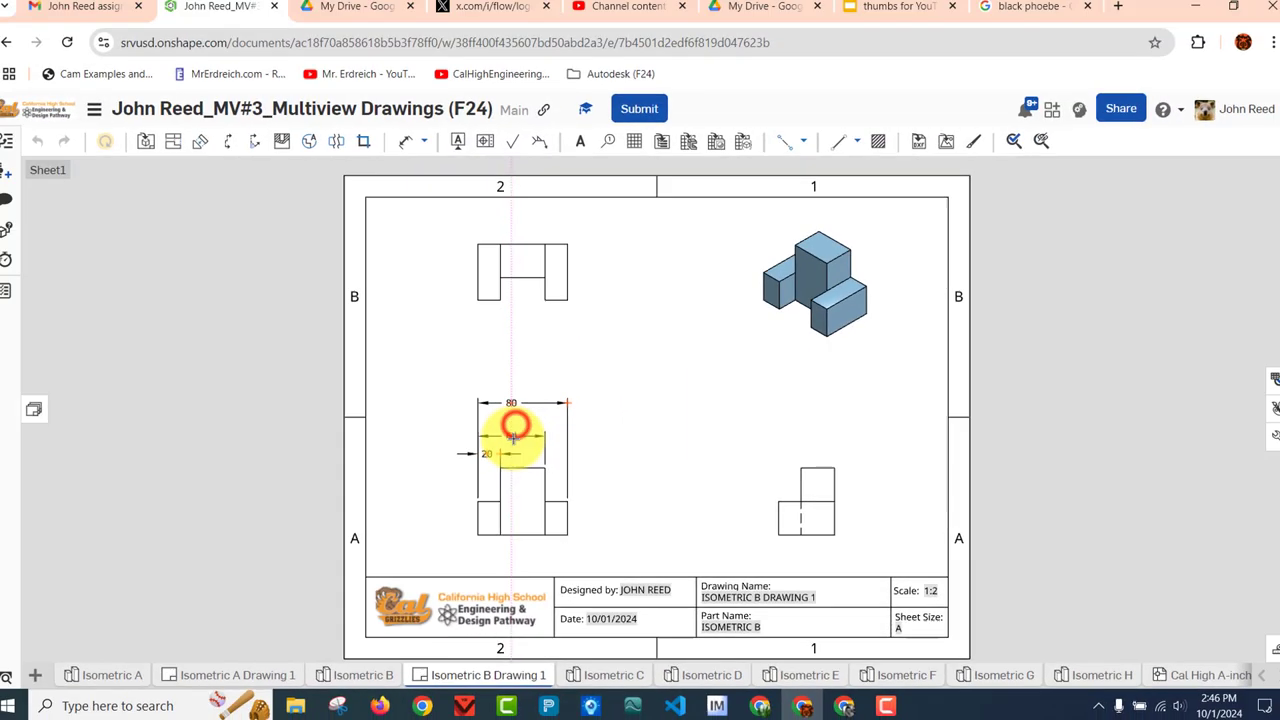
pyautogui.moveTo(513, 432); pyautogui.dragTo(517, 424)
pyautogui.click(514, 408)
pyautogui.scroll(5, 591, 486)
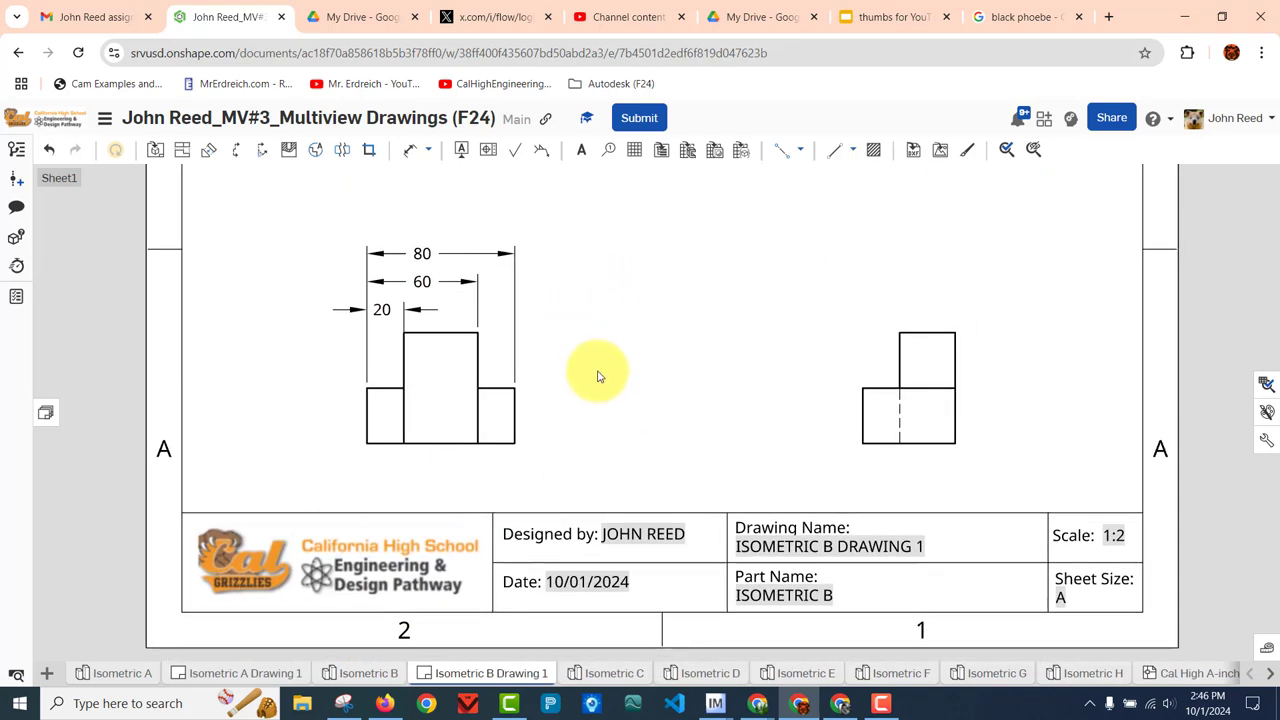
pyautogui.scroll(-2, 598, 377)
pyautogui.scroll(-2, 598, 377)
pyautogui.scroll(-1, 689, 429)
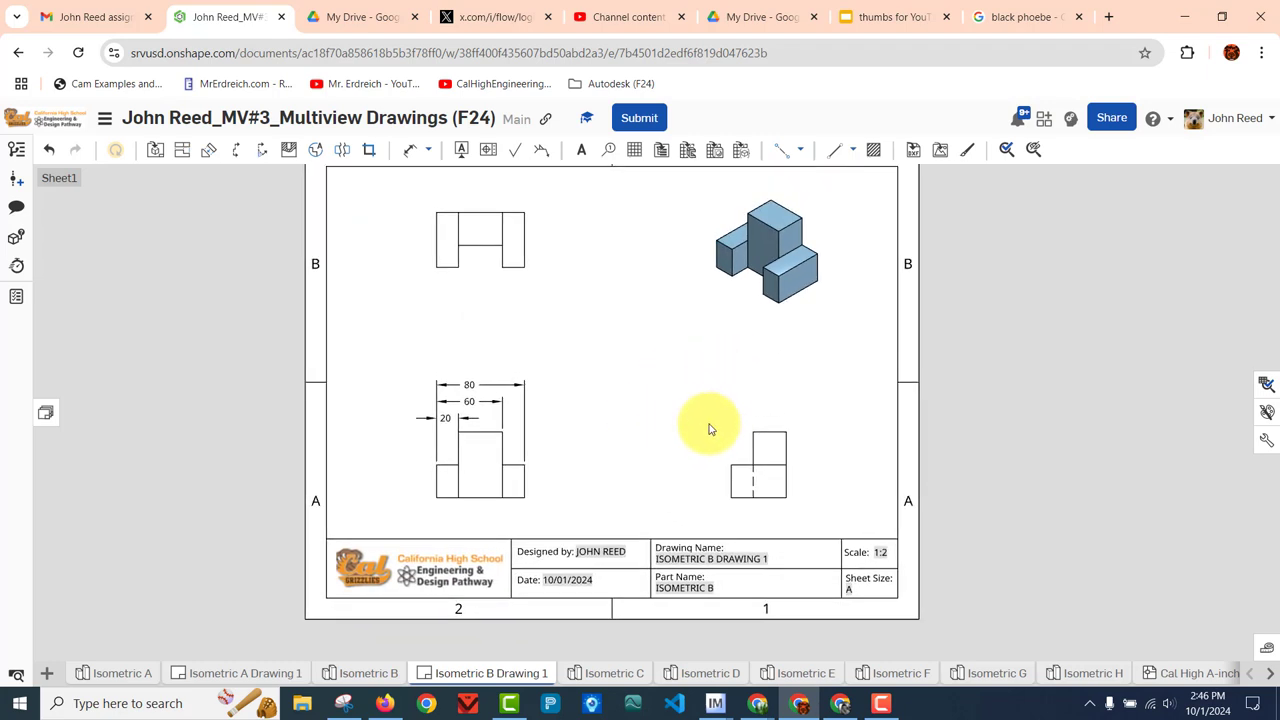
# Add the 60 height dimension to the side view and tidy the 80 and 60 placements
pyautogui.click(409, 149)
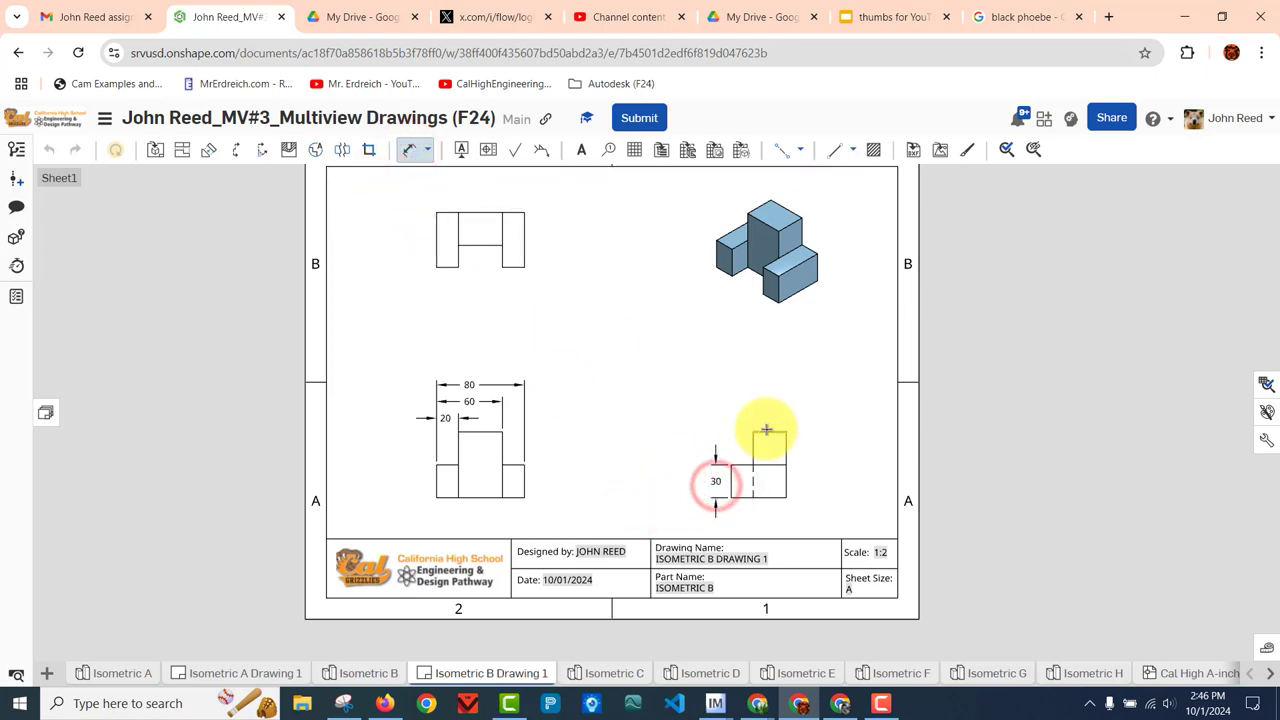
pyautogui.click(740, 497)
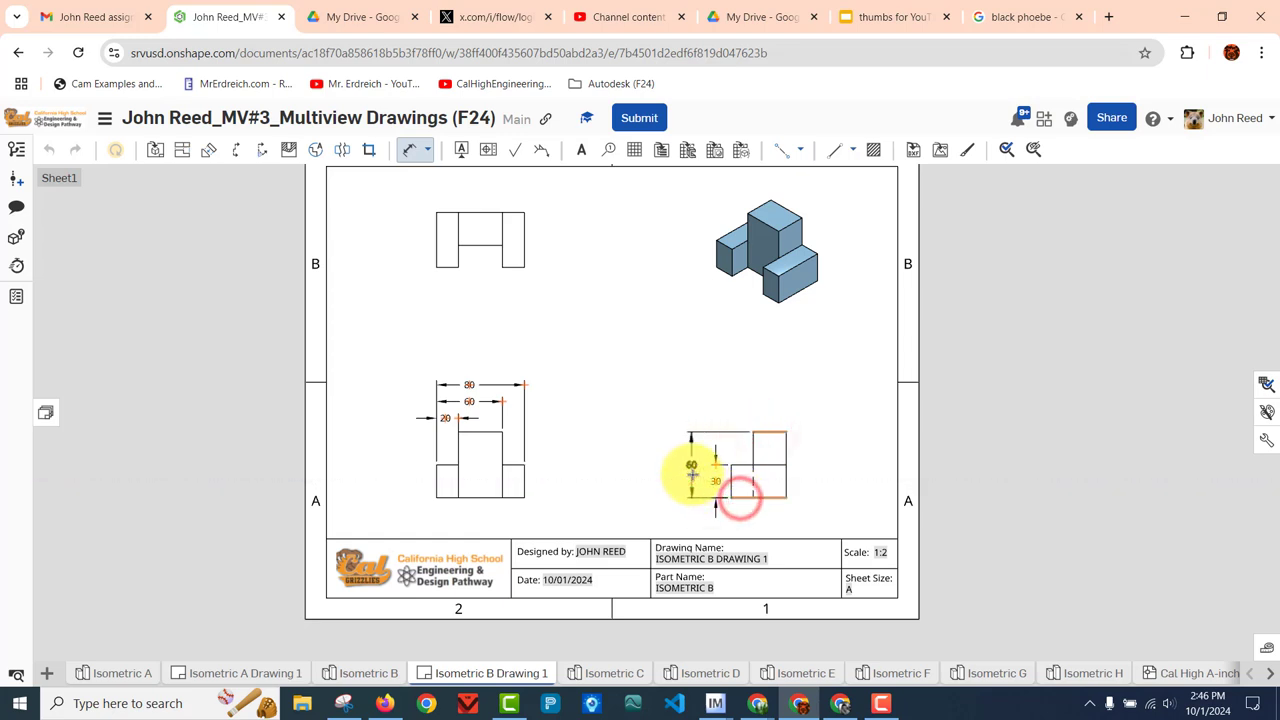
pyautogui.click(691, 466)
pyautogui.press('Escape')
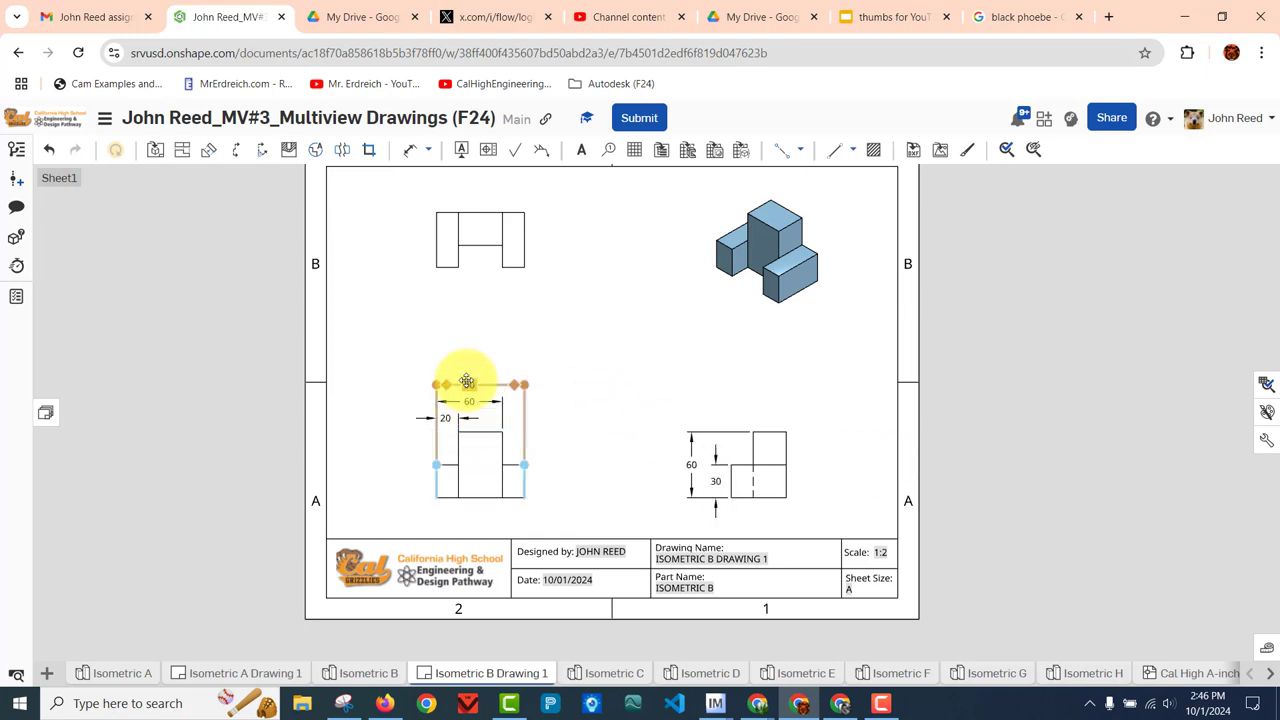
pyautogui.moveTo(466, 384); pyautogui.dragTo(480, 385)
pyautogui.click(621, 387)
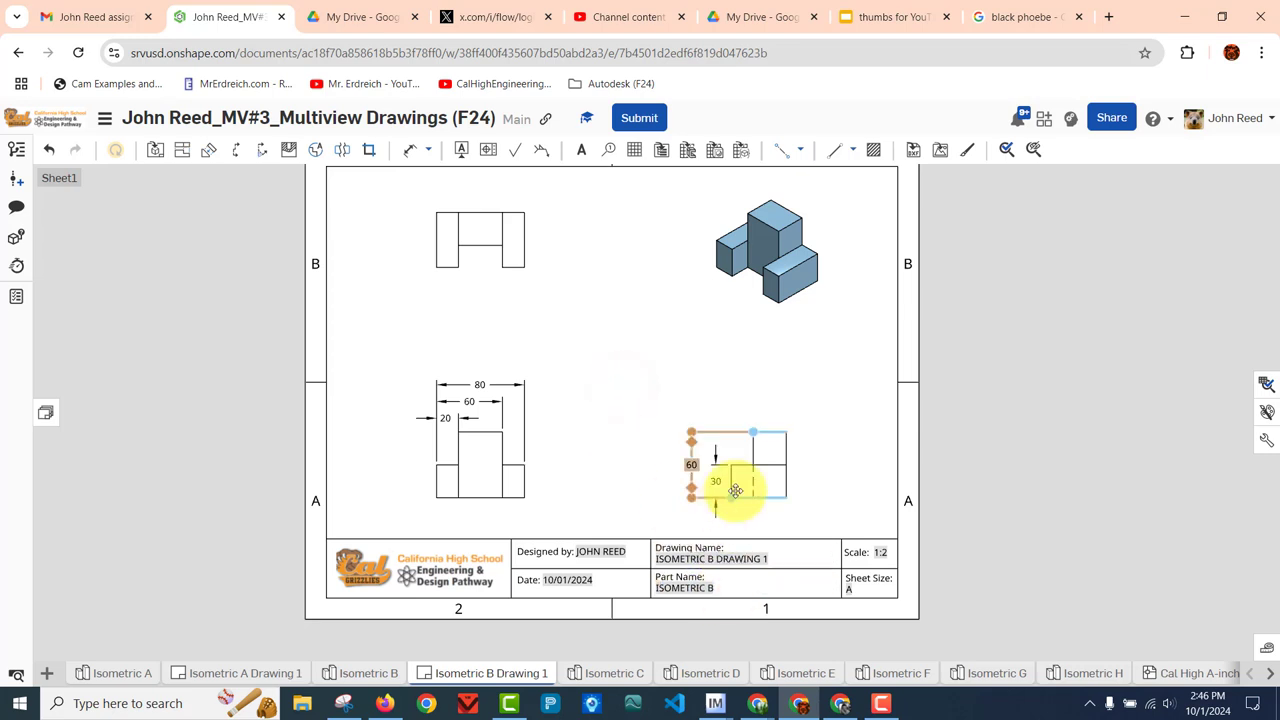
pyautogui.moveTo(691, 461); pyautogui.dragTo(715, 481)
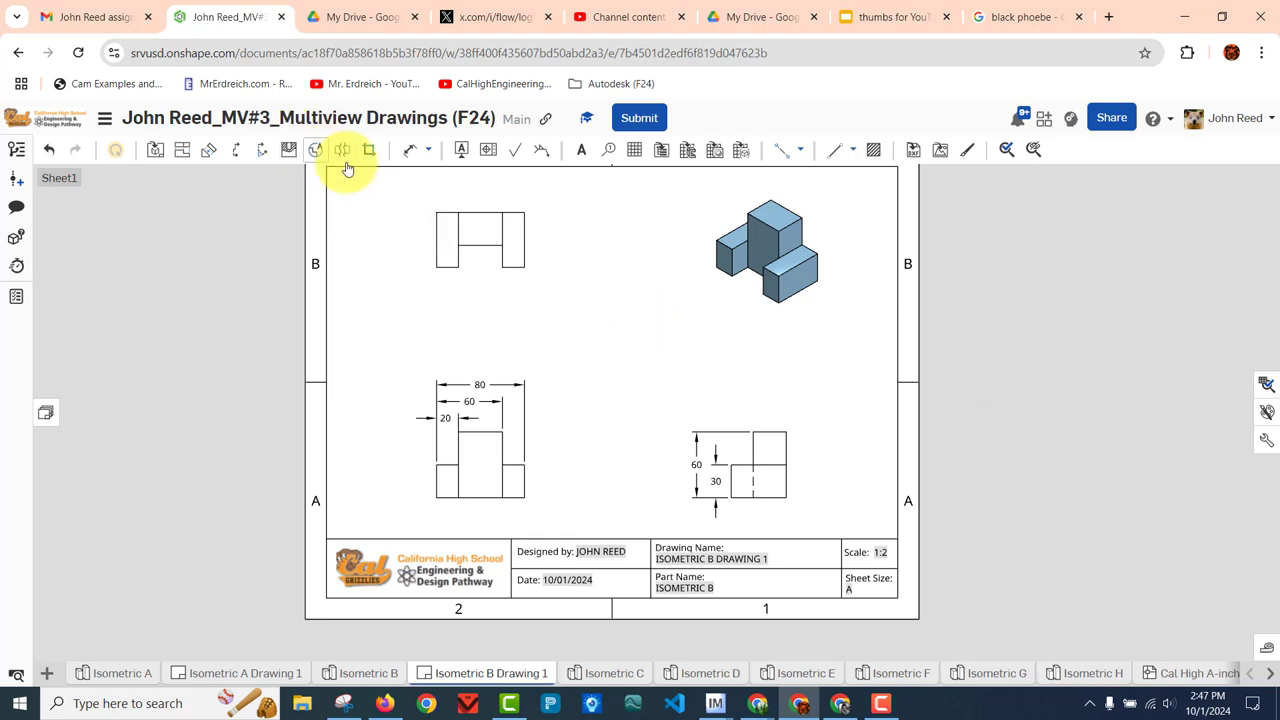
# Add the 30 and 50 width dimensions above the side view
pyautogui.click(409, 149)
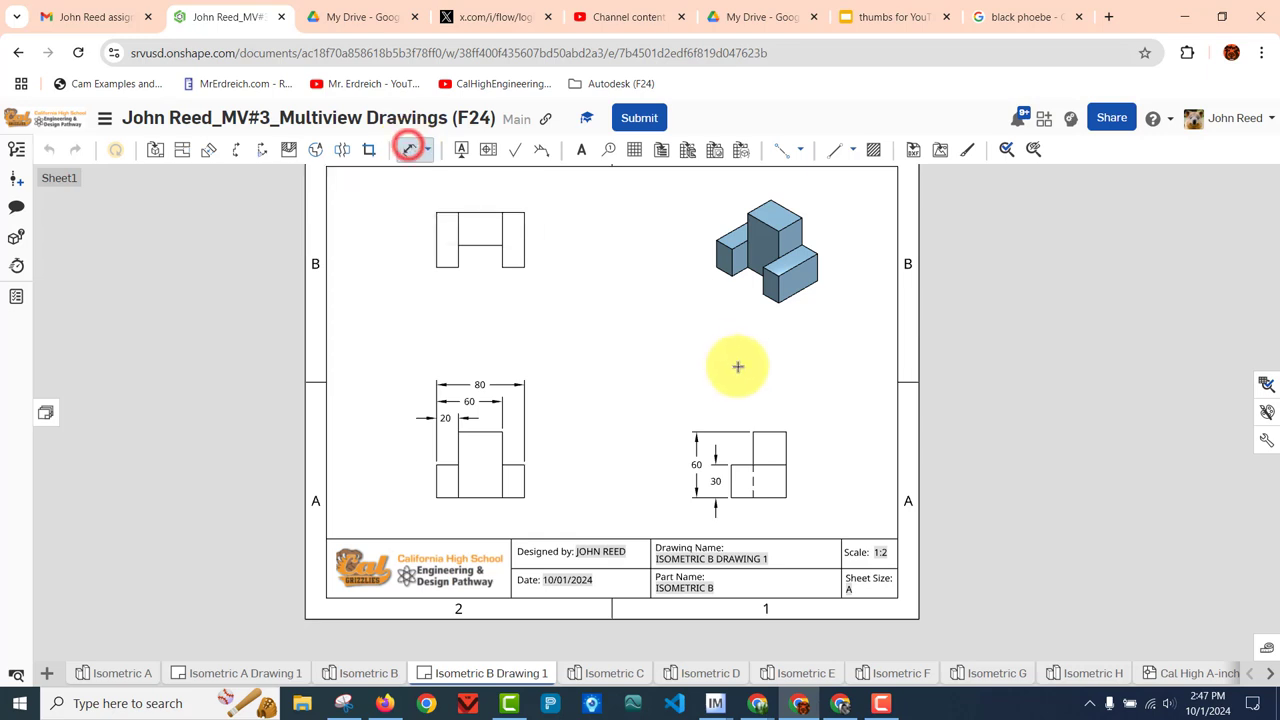
pyautogui.click(767, 418)
pyautogui.click(729, 481)
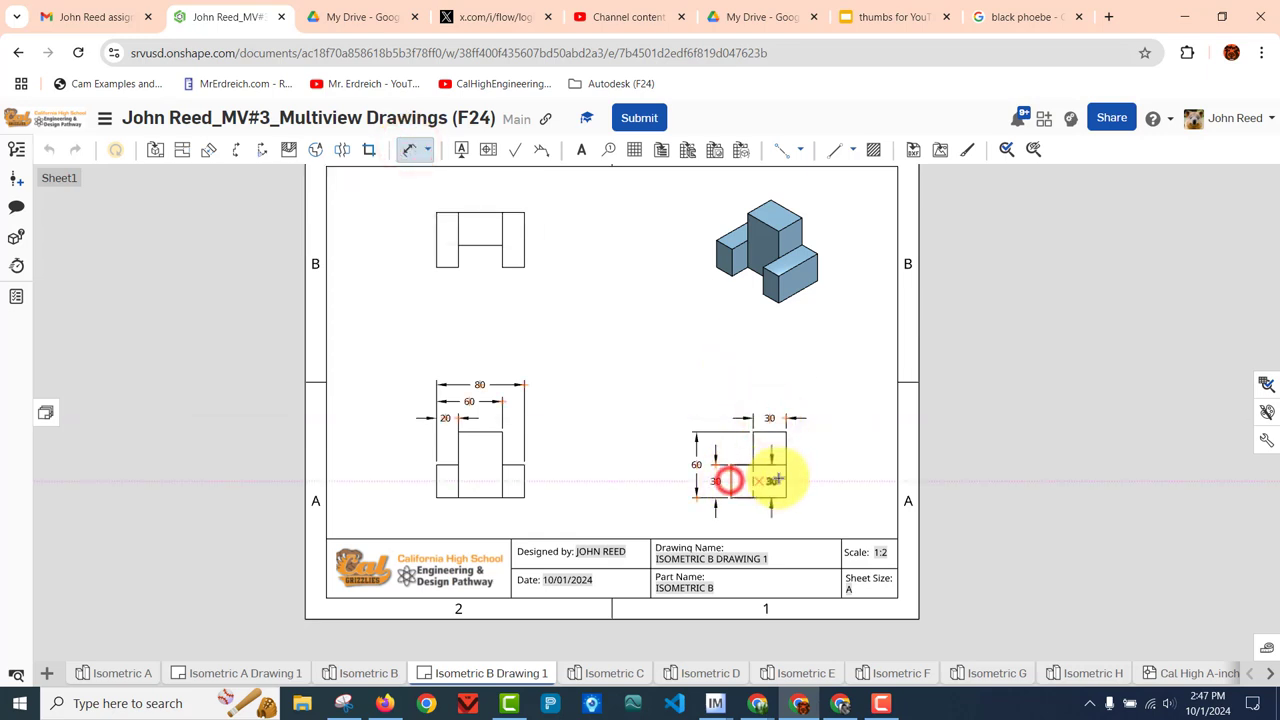
pyautogui.click(782, 478)
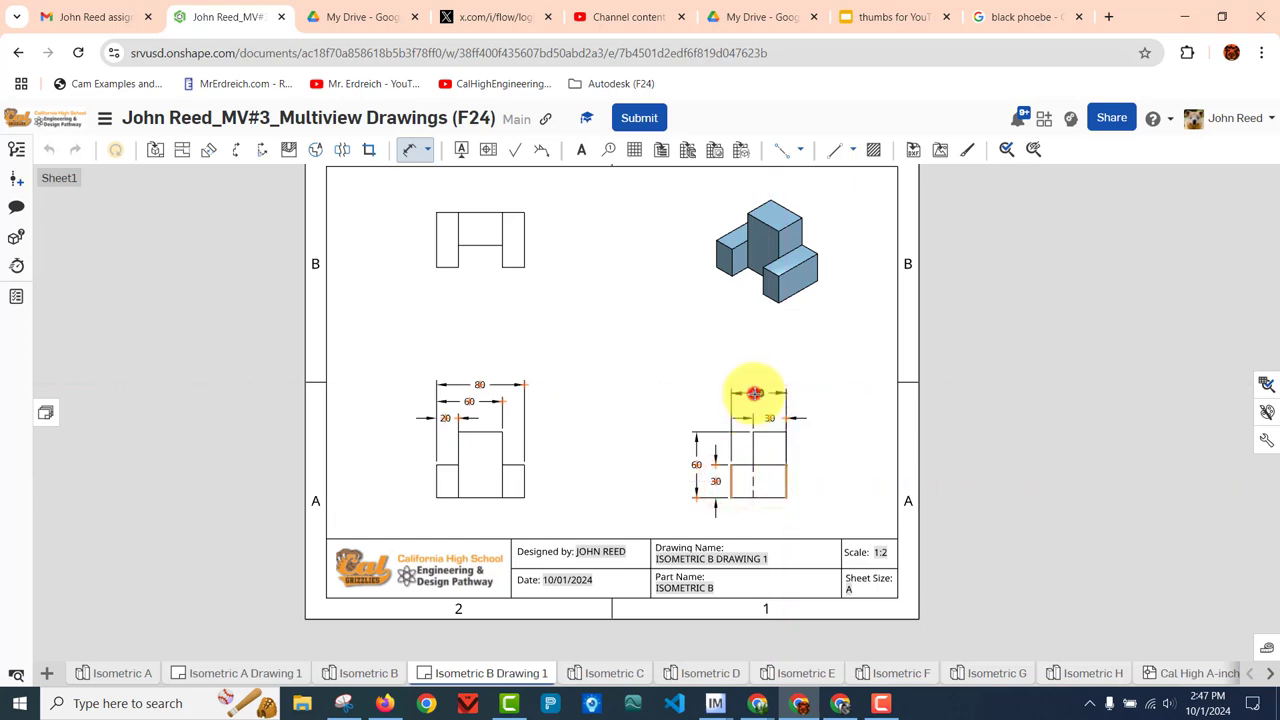
pyautogui.click(754, 393)
pyautogui.scroll(5, 691, 491)
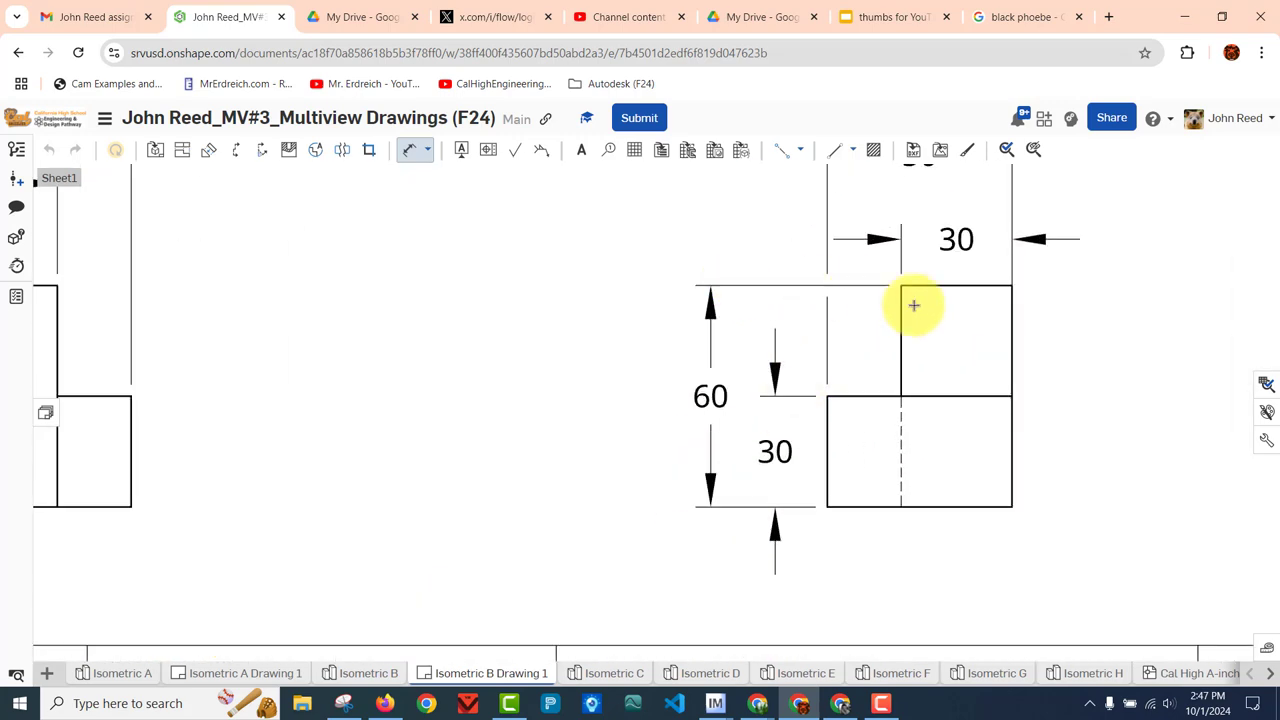
pyautogui.scroll(-5, 1186, 371)
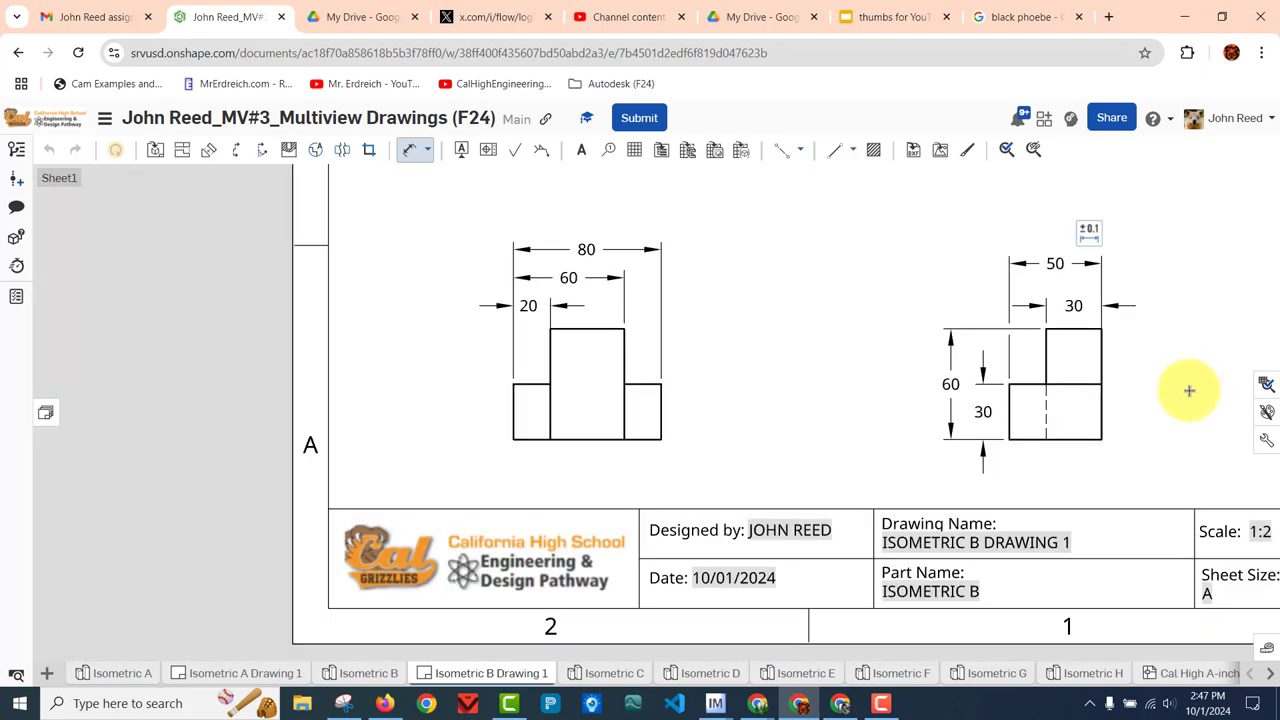
pyautogui.scroll(-3, 960, 449)
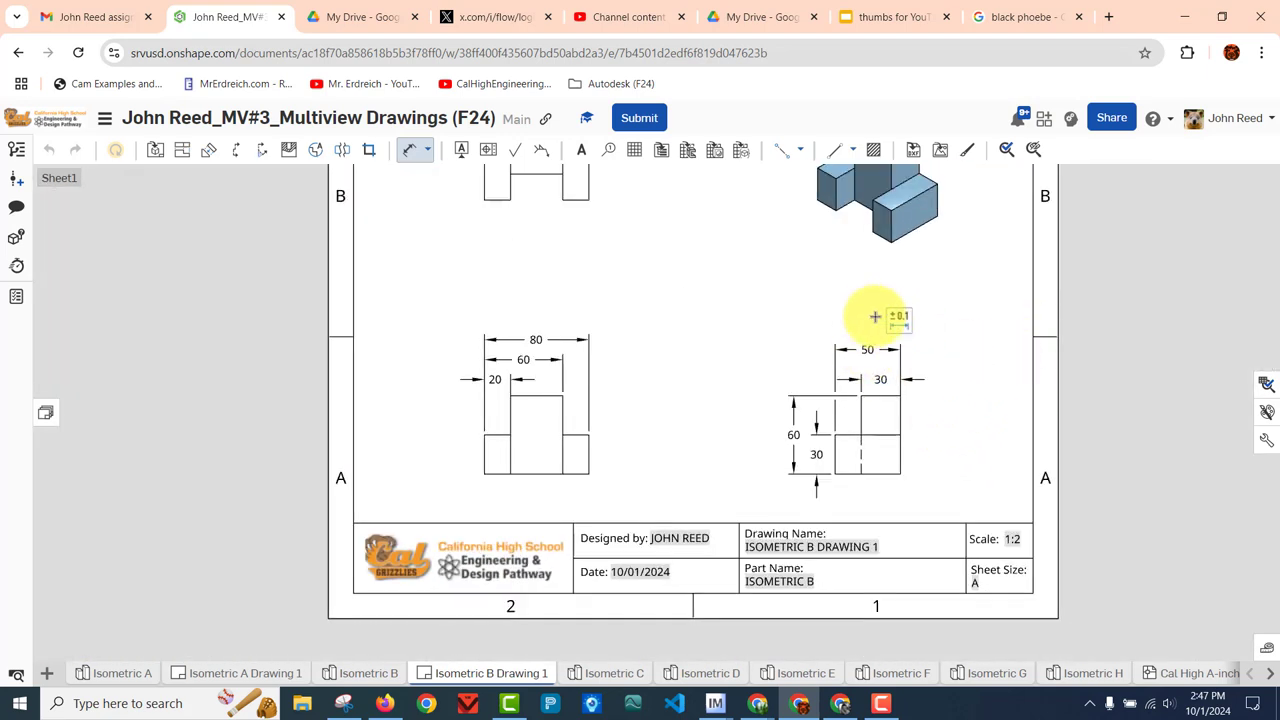
# Bring the 50 dimension down near the 30 and delete the top view
pyautogui.click(877, 352)
pyautogui.moveTo(864, 347); pyautogui.dragTo(866, 360)
pyautogui.scroll(-2, 640, 366)
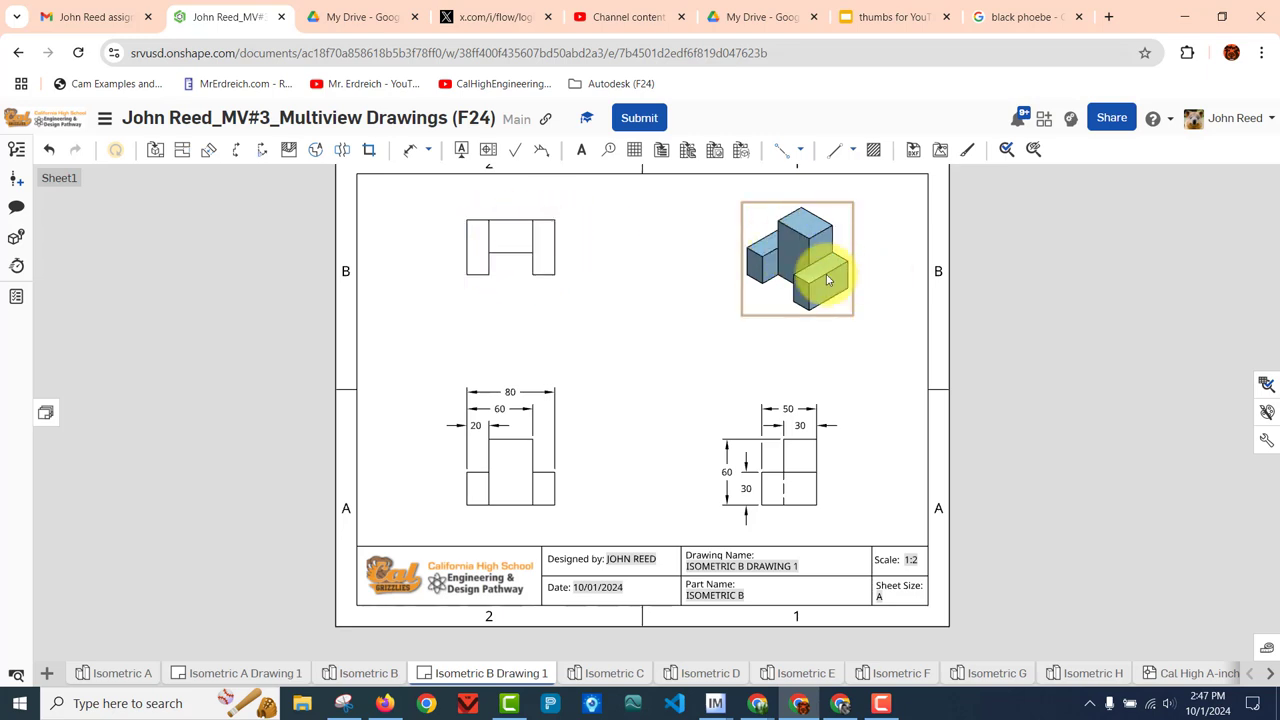
pyautogui.rightClick(510, 240)
pyautogui.click(588, 511)
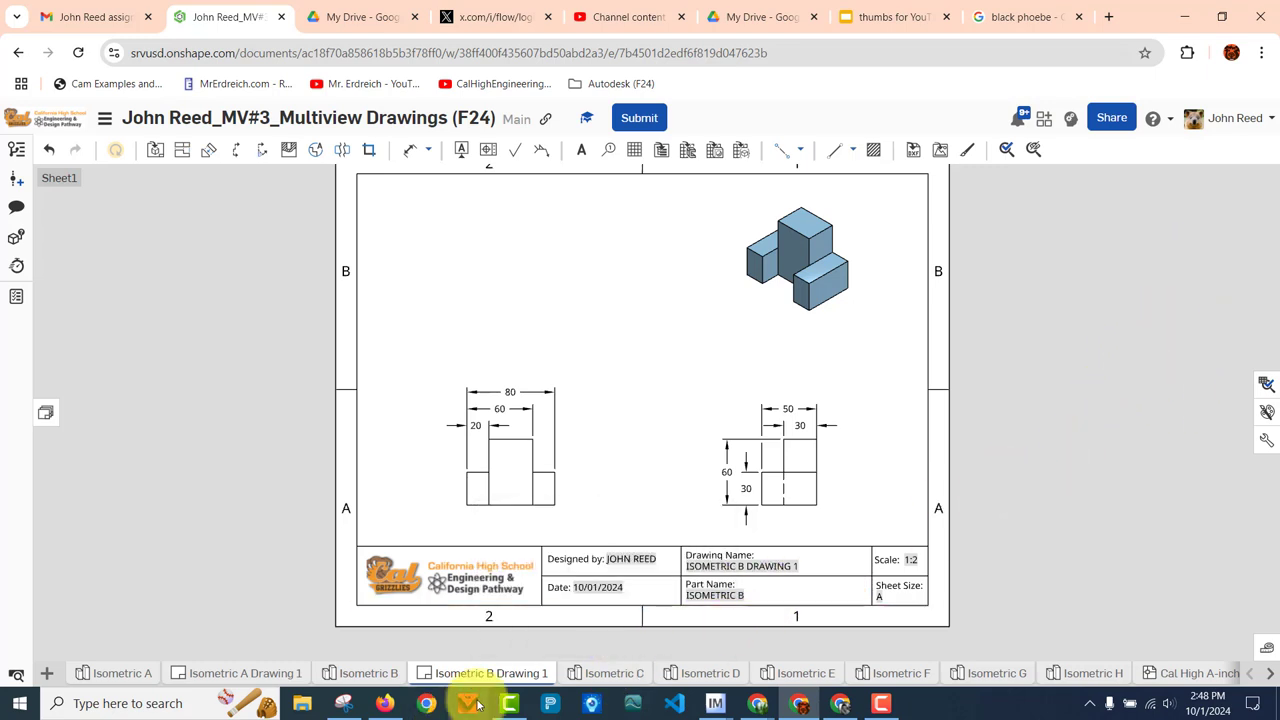
# Open Isometric C in an isometric orientation and bring up its part actions menu
pyautogui.click(606, 673)
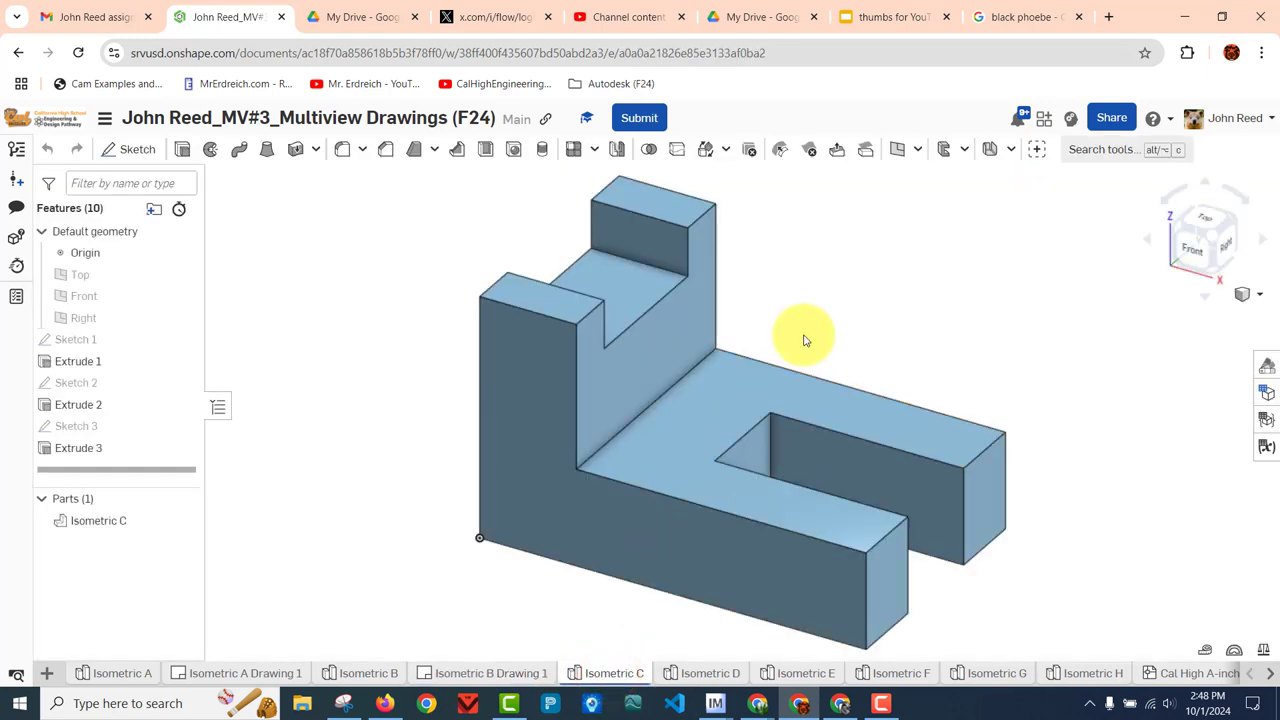
pyautogui.scroll(-2, 805, 340)
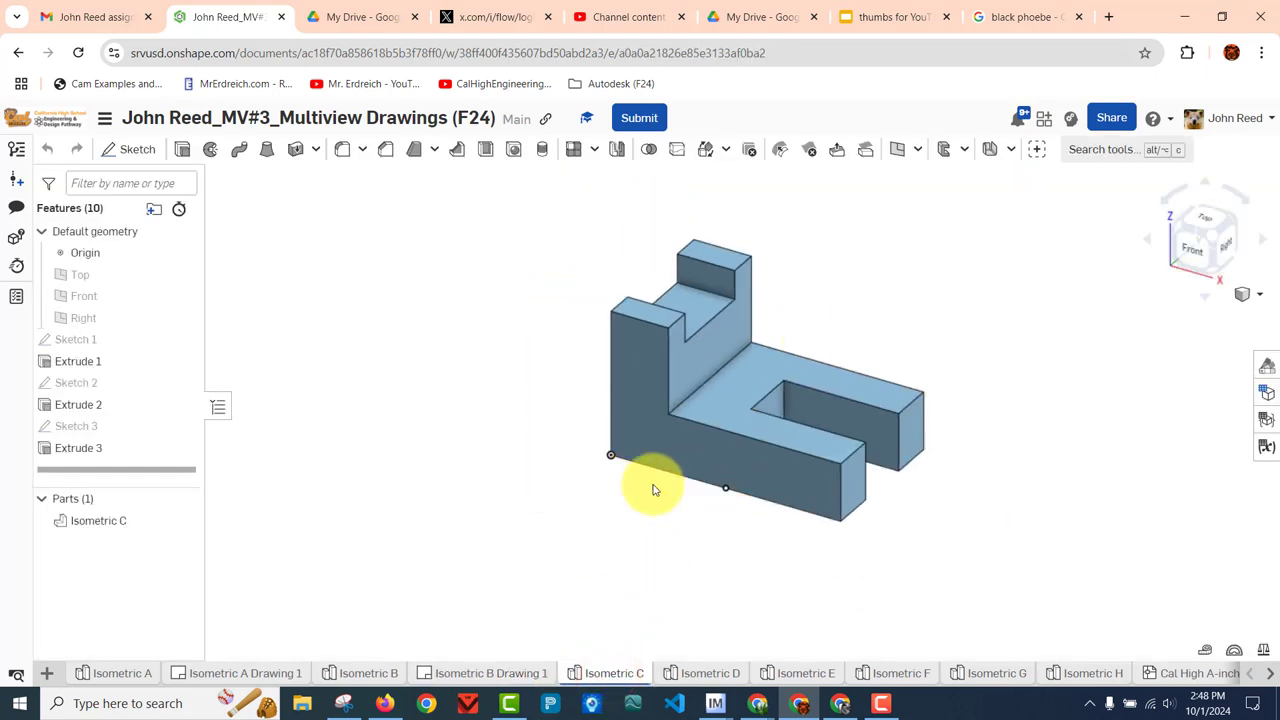
pyautogui.hotkey('shift', '7')
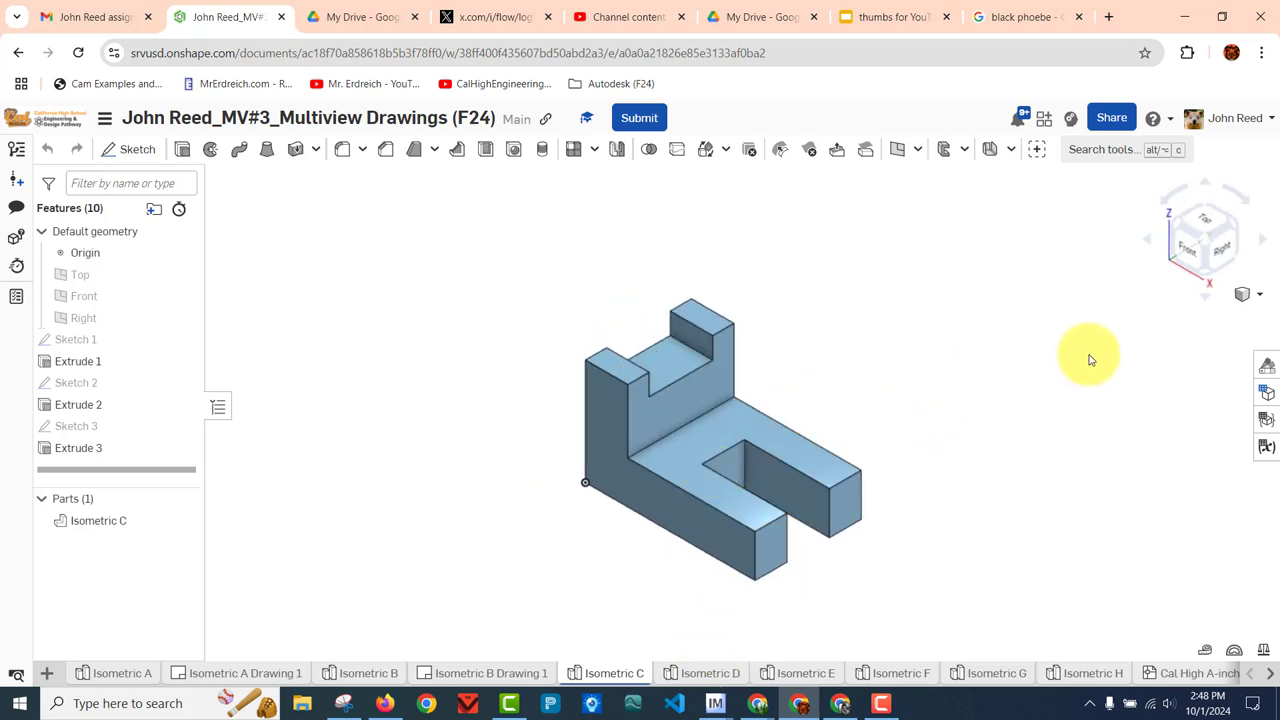
pyautogui.rightClick(655, 430)
pyautogui.moveTo(709, 427)
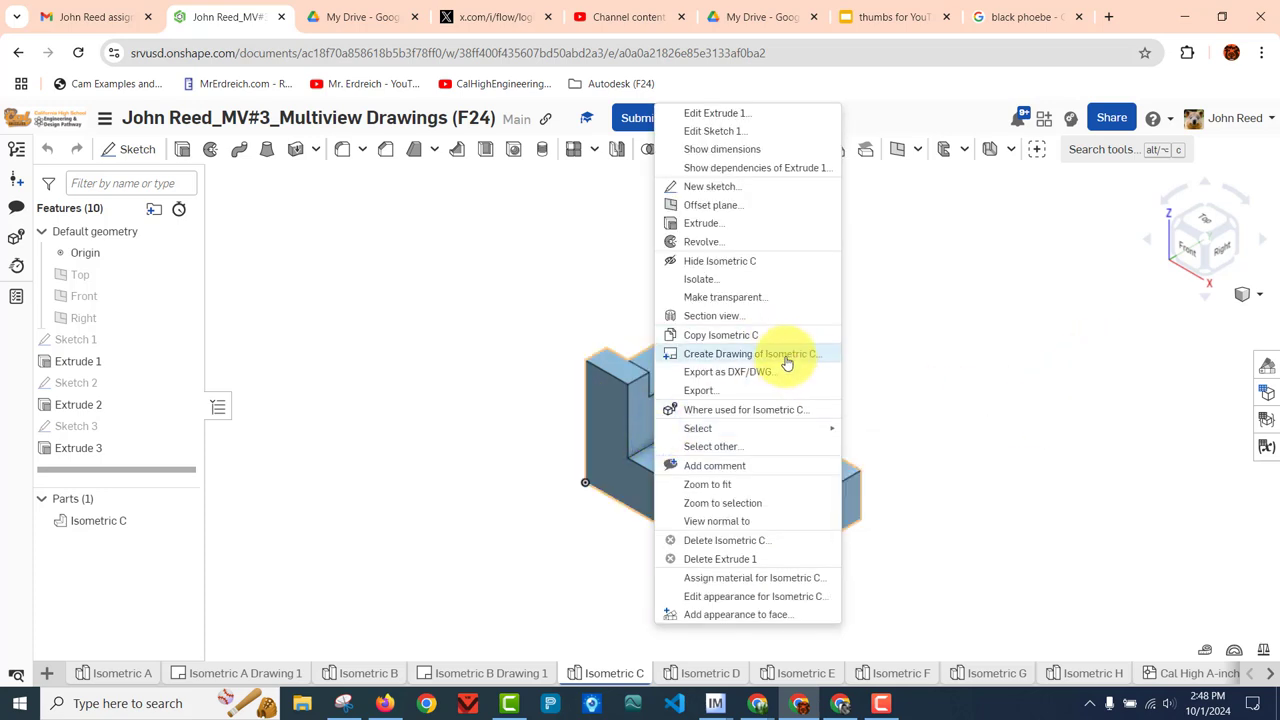
# Create an Isometric C drawing on Cal High A-mm.dwt and place its front view
pyautogui.click(752, 354)
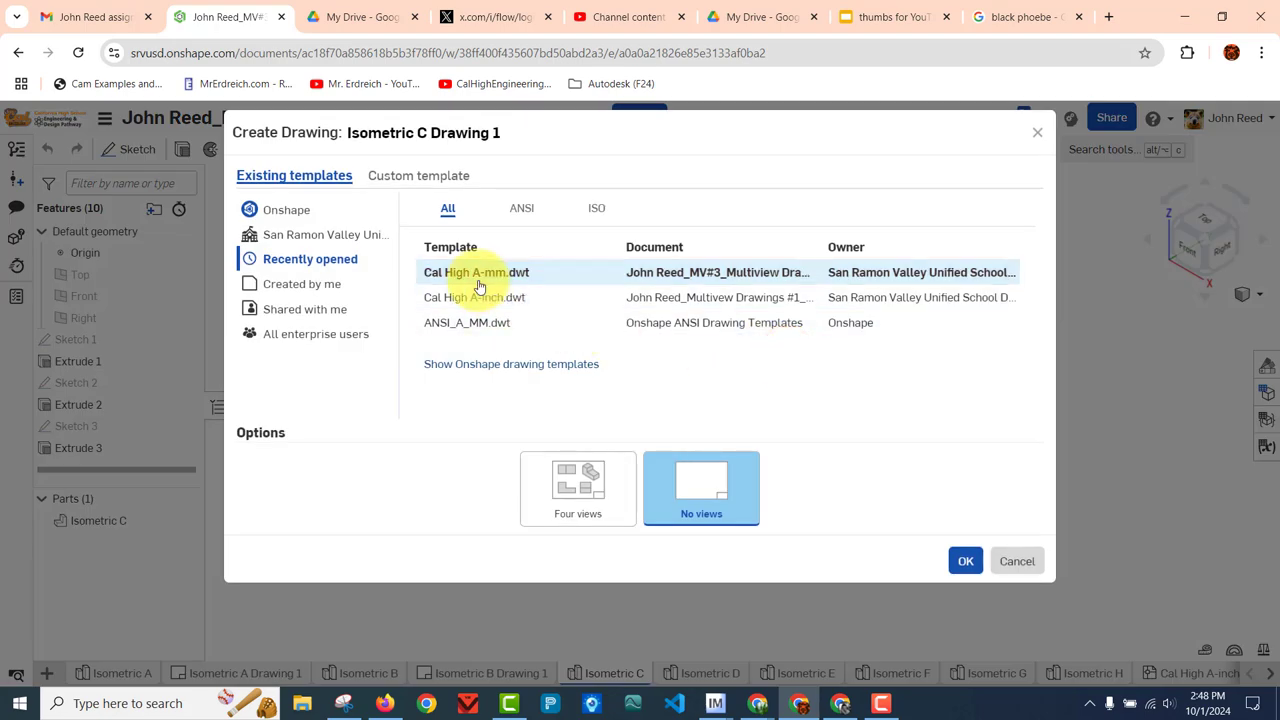
pyautogui.click(481, 277)
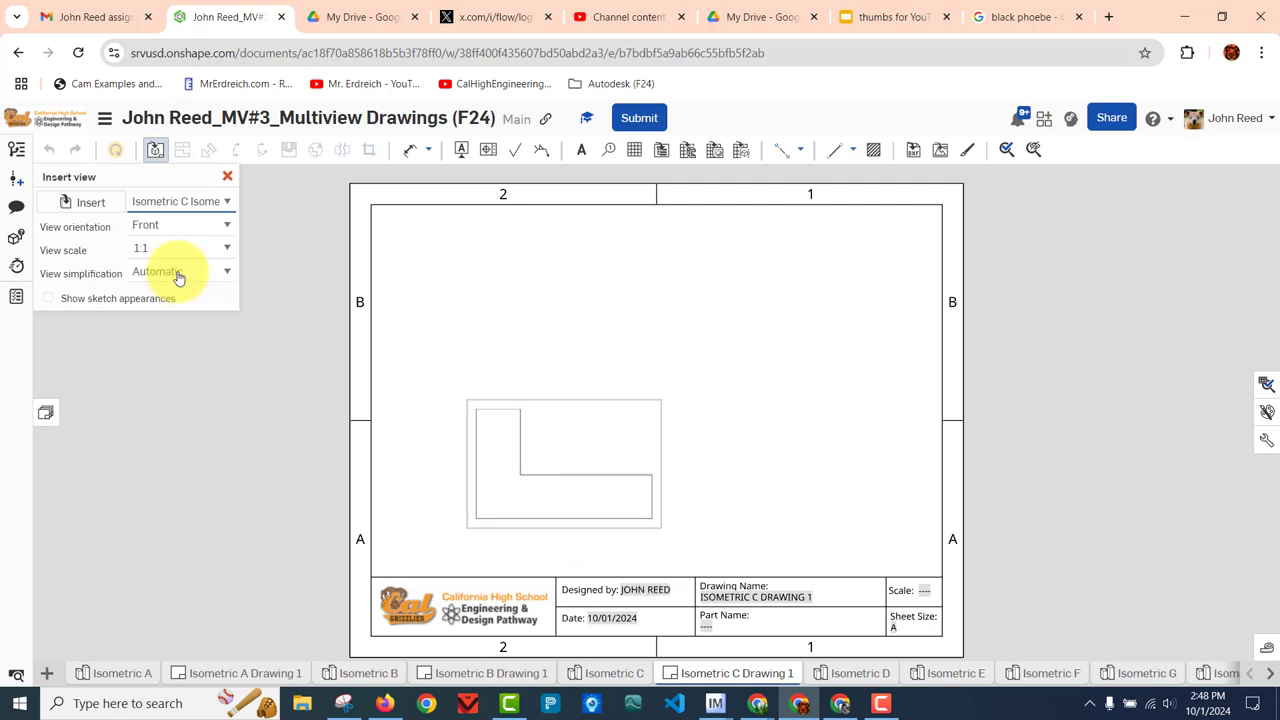
pyautogui.click(554, 482)
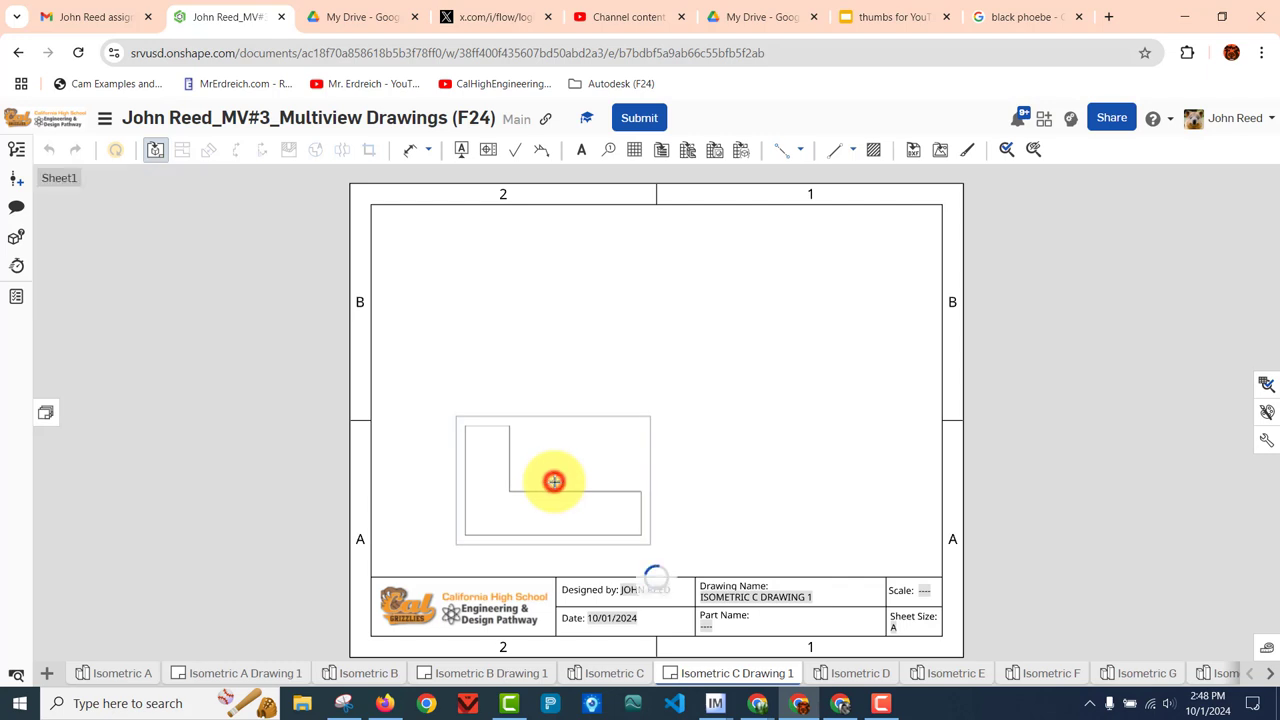
# Project right-side, top and isometric views from the front view
pyautogui.click(835, 498)
pyautogui.click(551, 468)
pyautogui.click(537, 292)
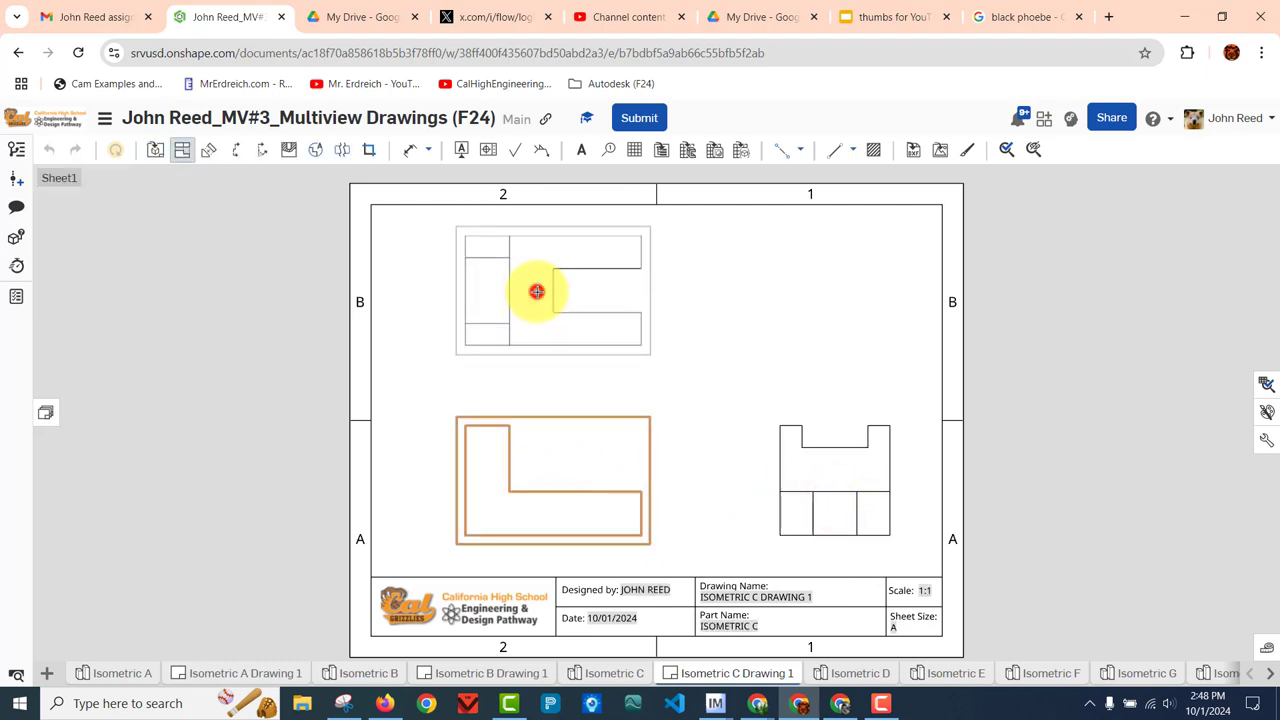
pyautogui.click(581, 482)
pyautogui.click(815, 322)
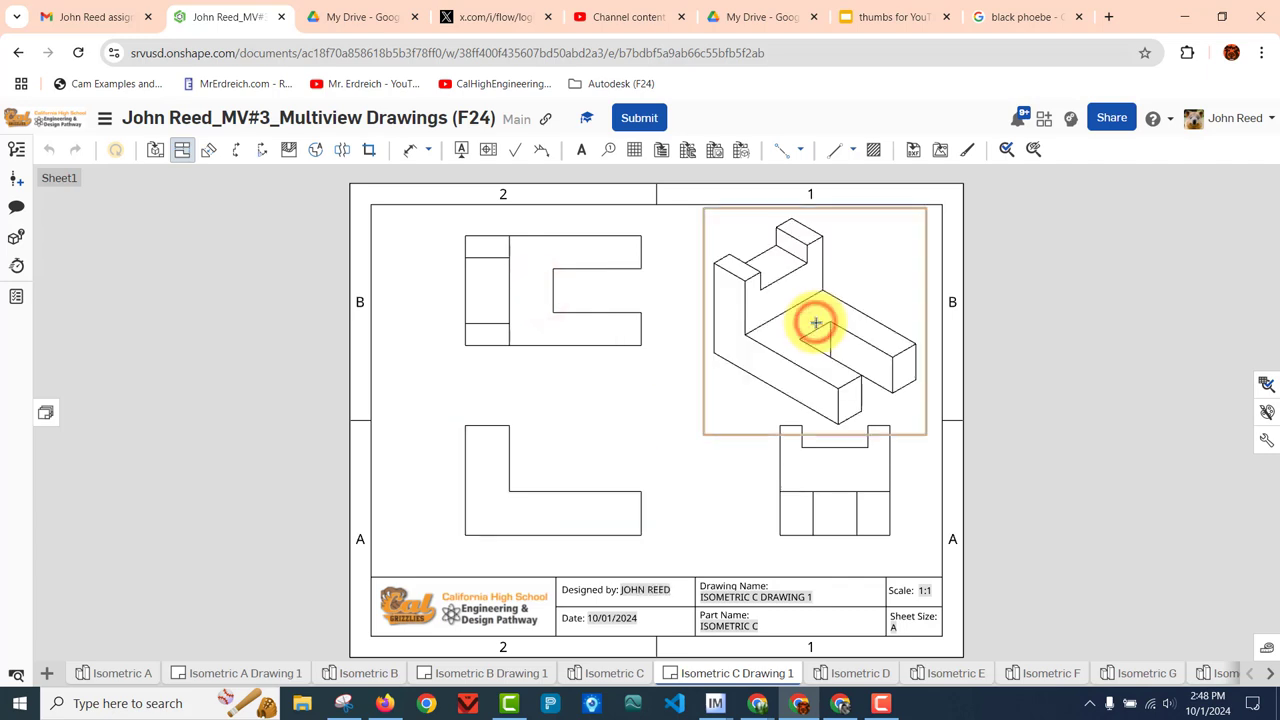
# Delete the front, top, right-side and isometric views from the sheet
pyautogui.rightClick(594, 511)
pyautogui.click(624, 463)
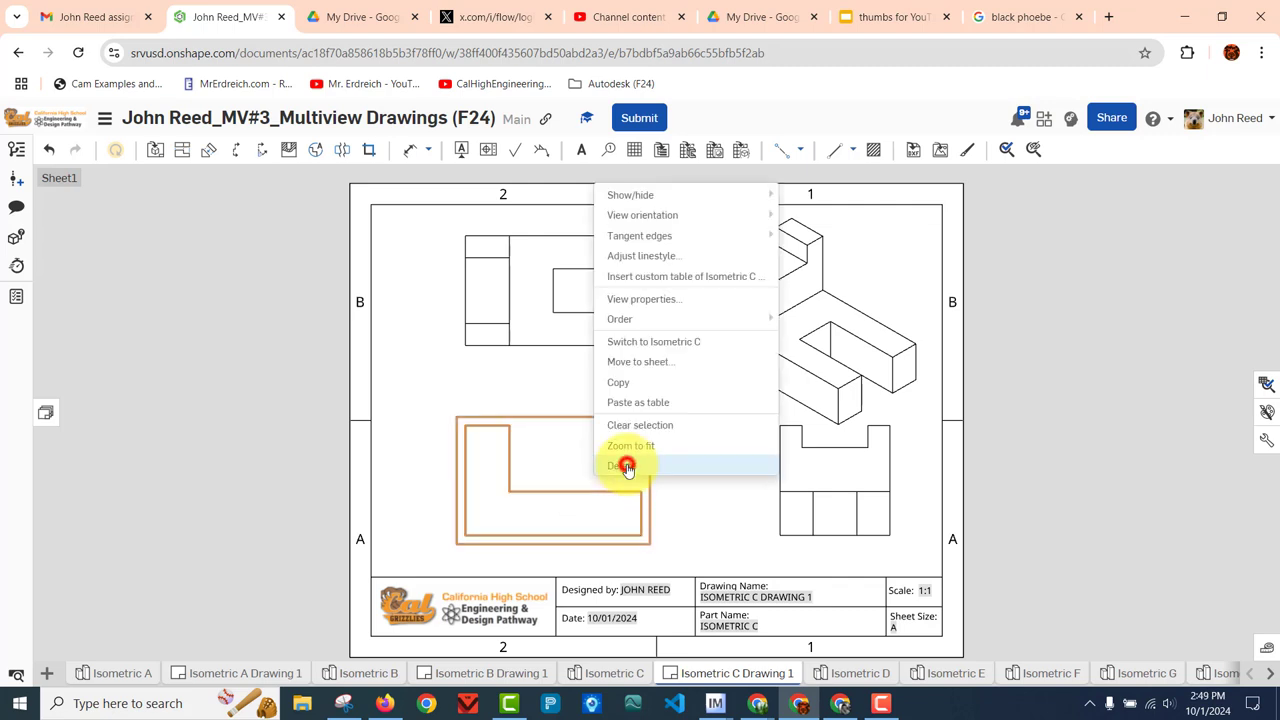
pyautogui.rightClick(535, 296)
pyautogui.click(610, 564)
pyautogui.rightClick(796, 476)
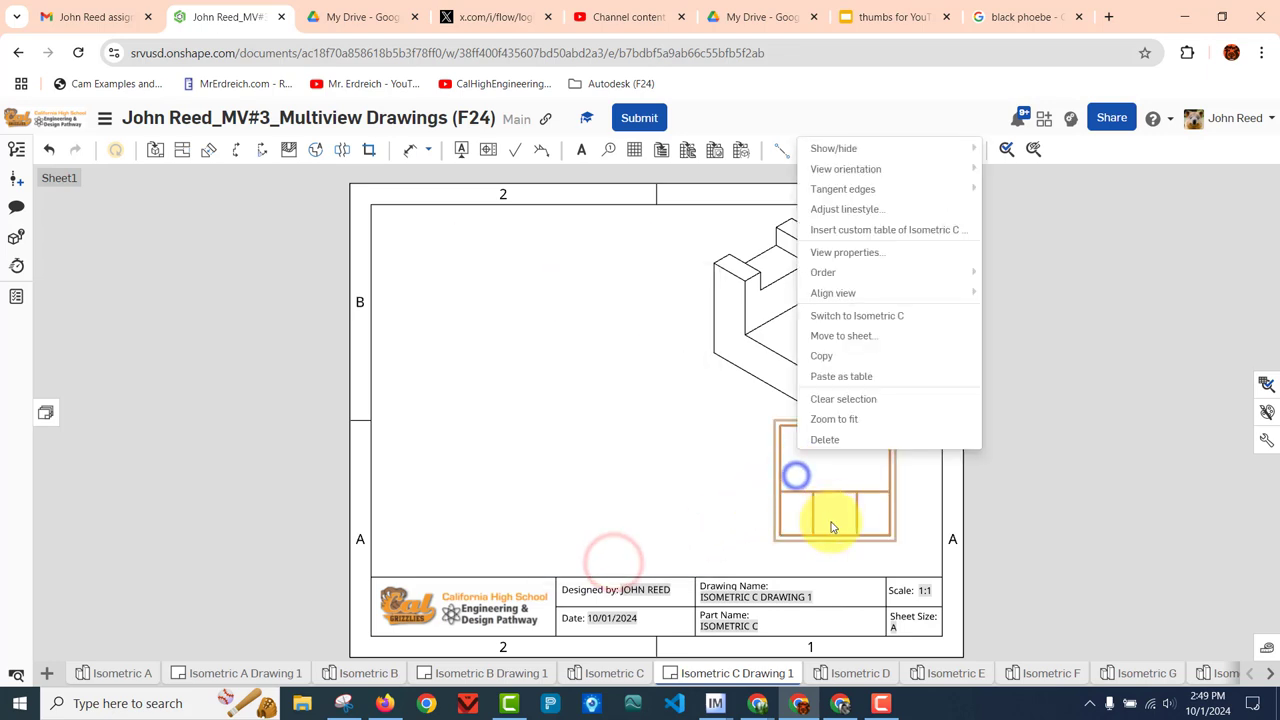
pyautogui.click(826, 440)
pyautogui.rightClick(790, 324)
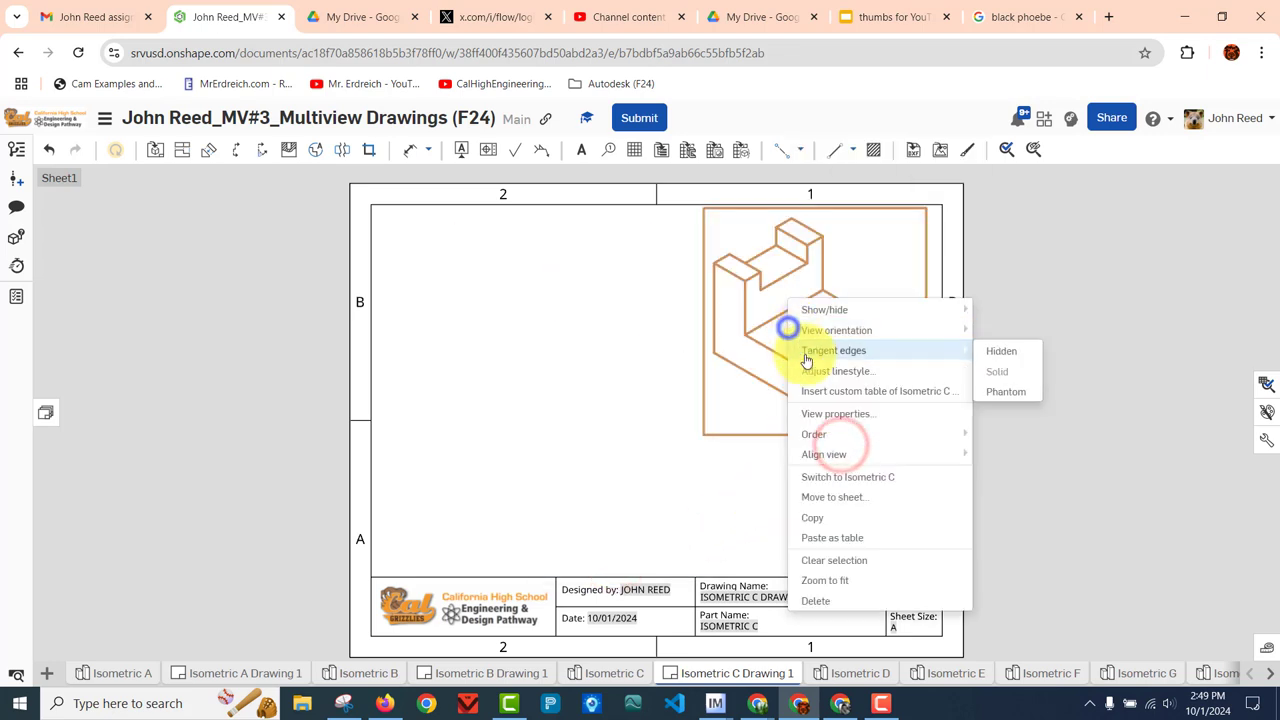
pyautogui.click(853, 598)
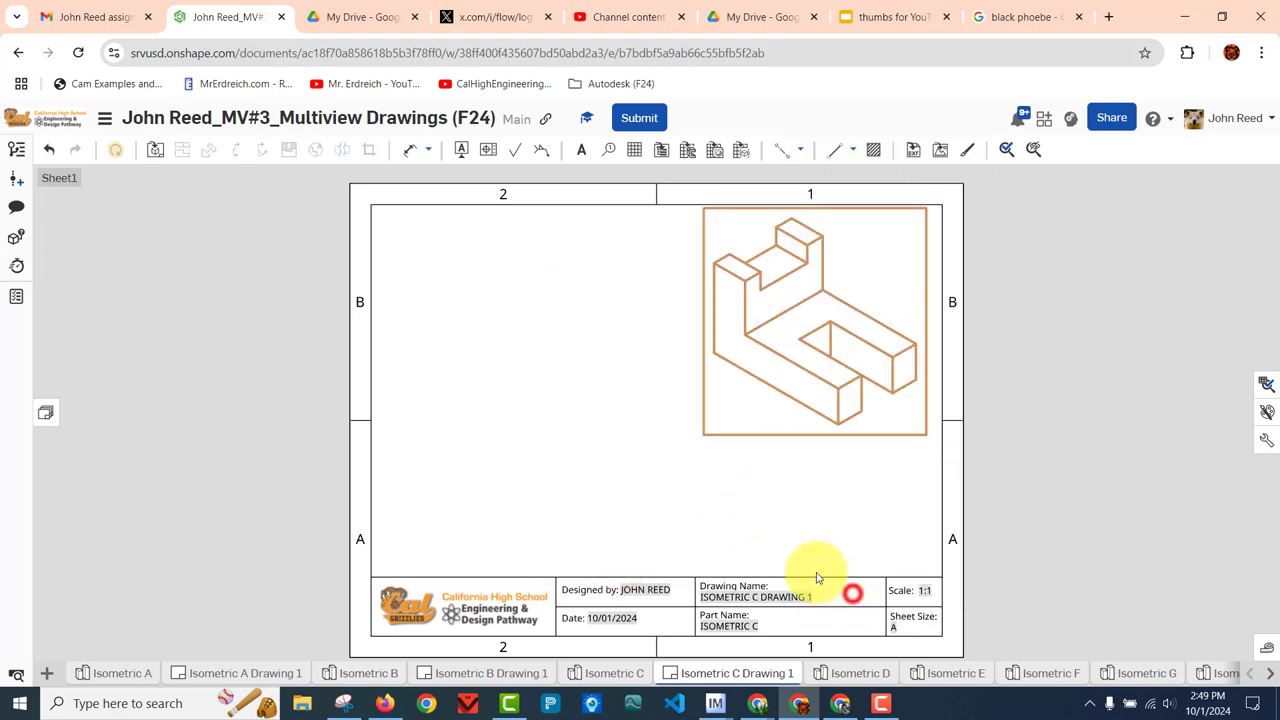
# Insert a new view of the Isometric C part at 1:2 scale
pyautogui.click(154, 152)
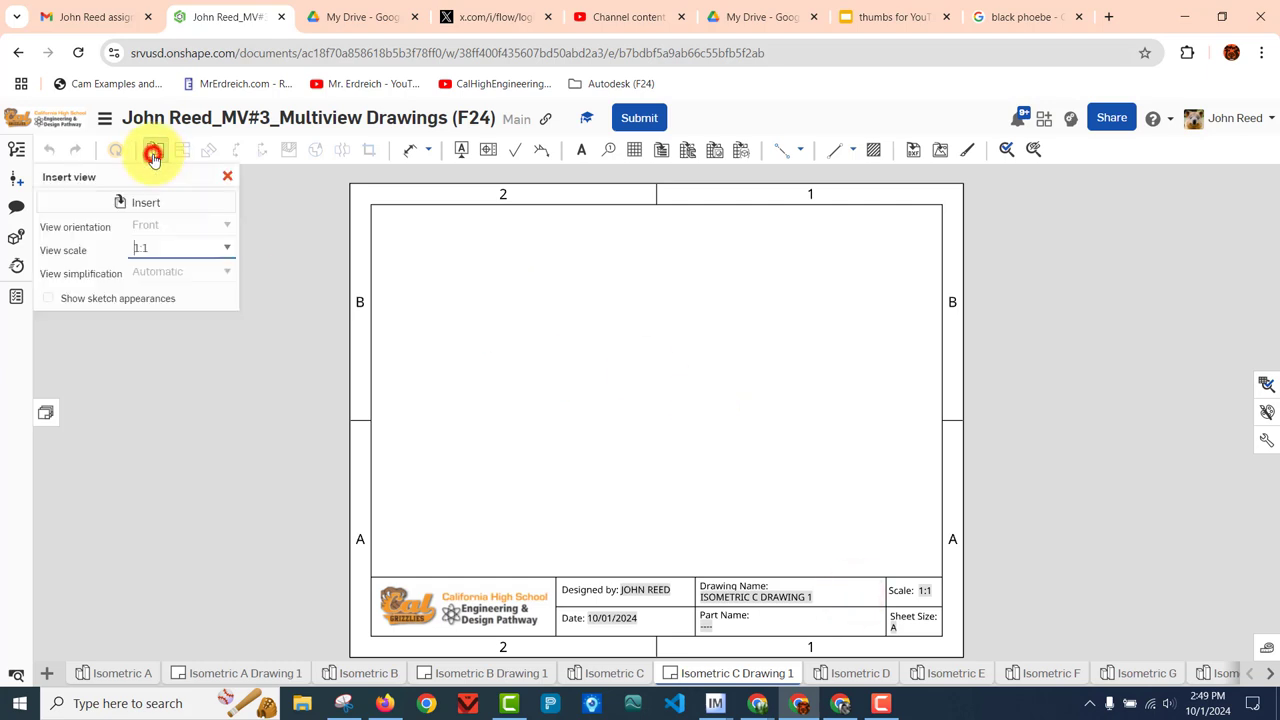
pyautogui.click(145, 202)
pyautogui.moveTo(268, 405); pyautogui.dragTo(268, 410)
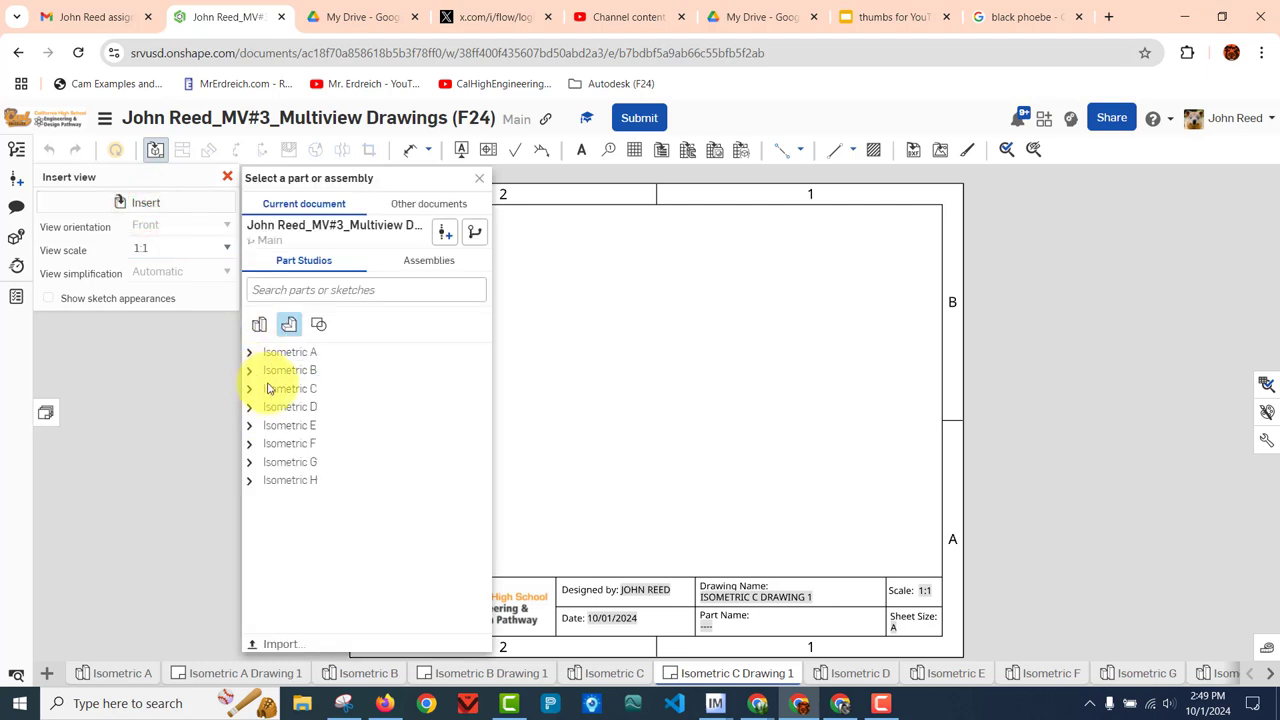
pyautogui.click(290, 388)
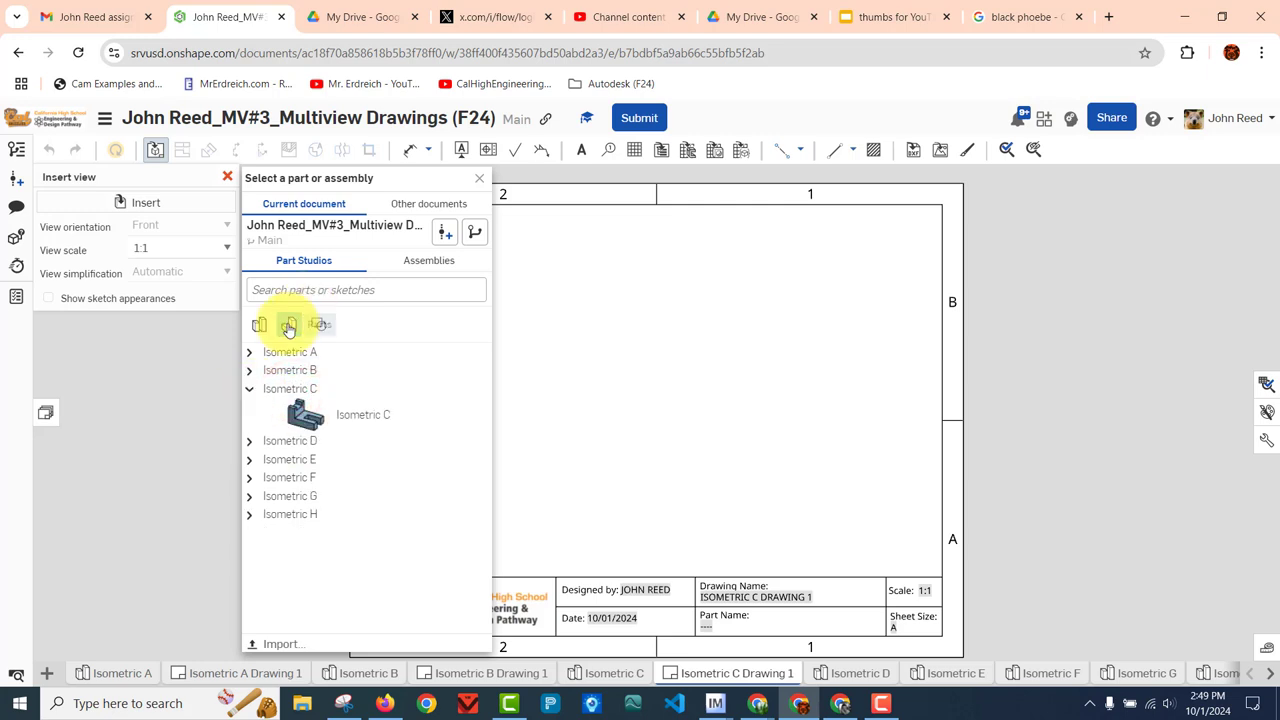
pyautogui.click(355, 418)
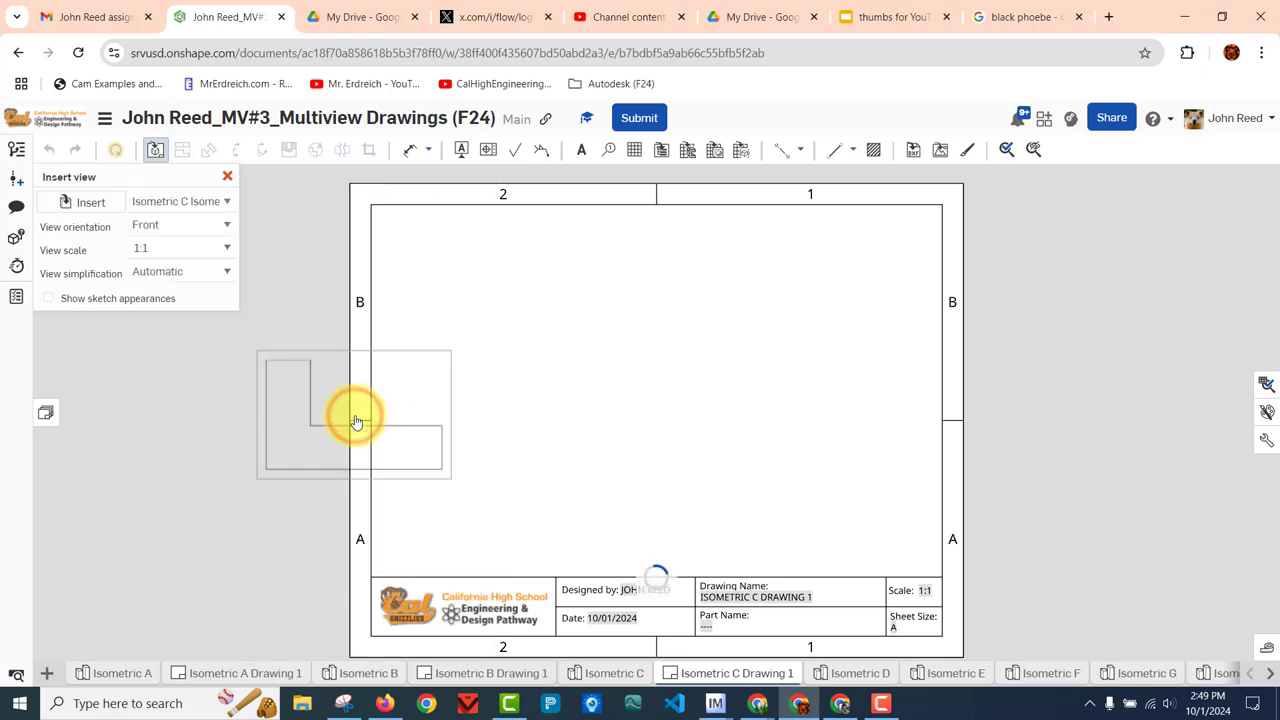
pyautogui.click(224, 257)
pyautogui.click(183, 292)
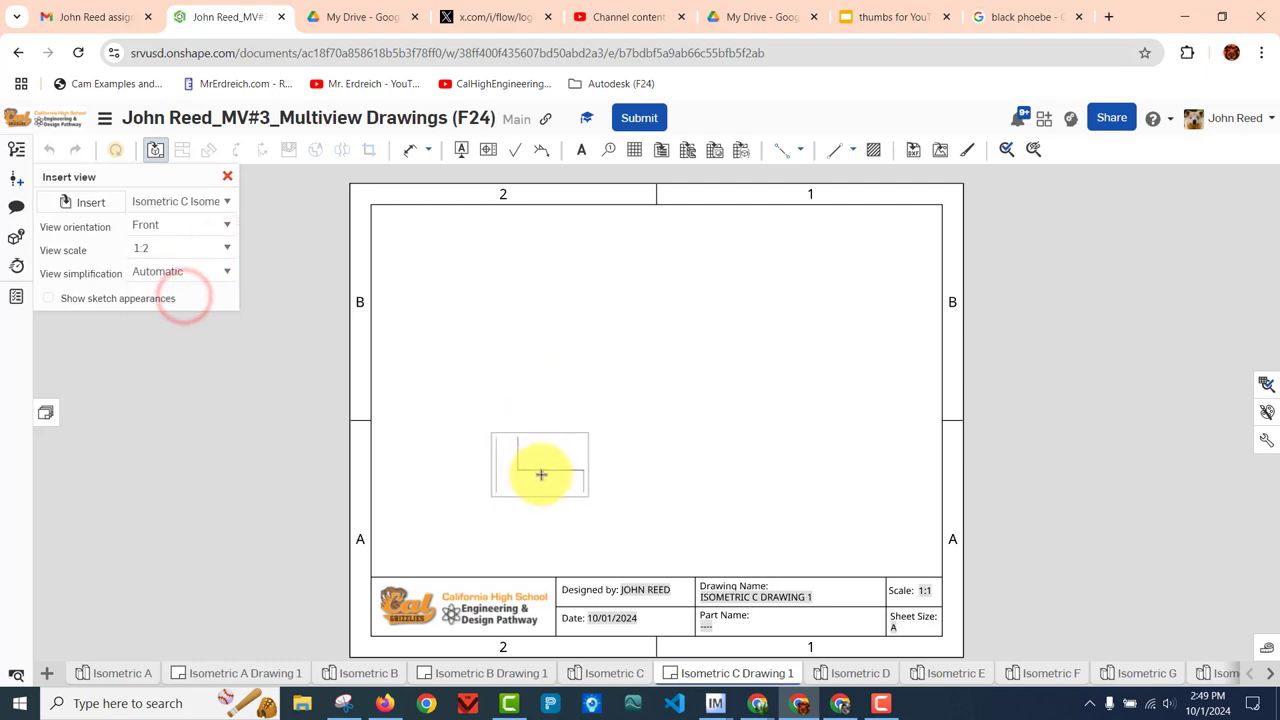
# Place the front view with projected right, top and shaded isometric views
pyautogui.click(539, 477)
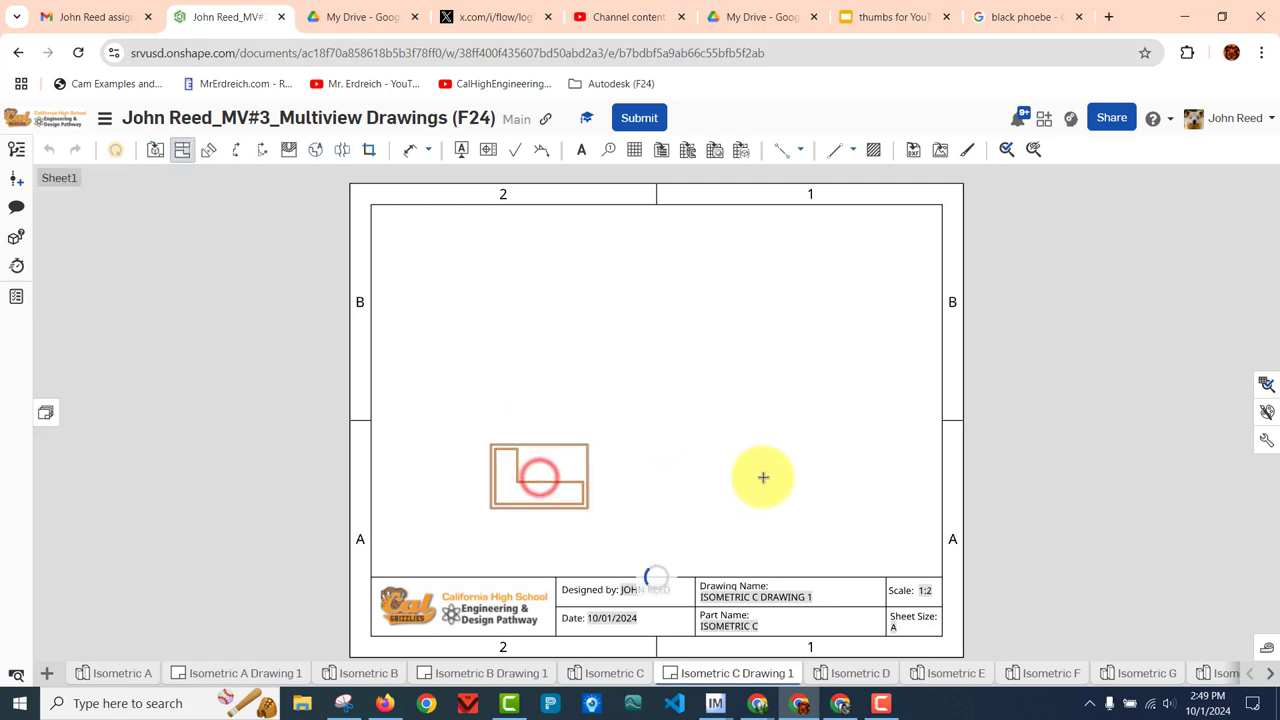
pyautogui.click(832, 481)
pyautogui.click(544, 470)
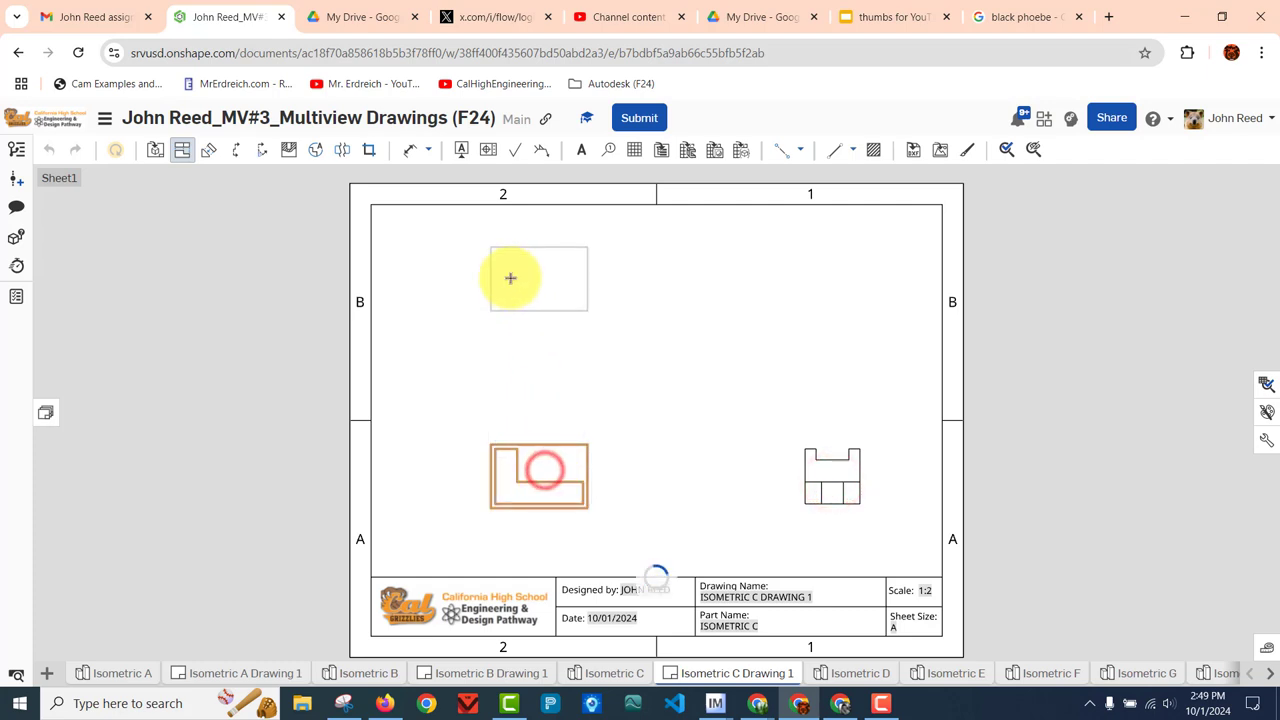
pyautogui.click(510, 277)
pyautogui.click(560, 471)
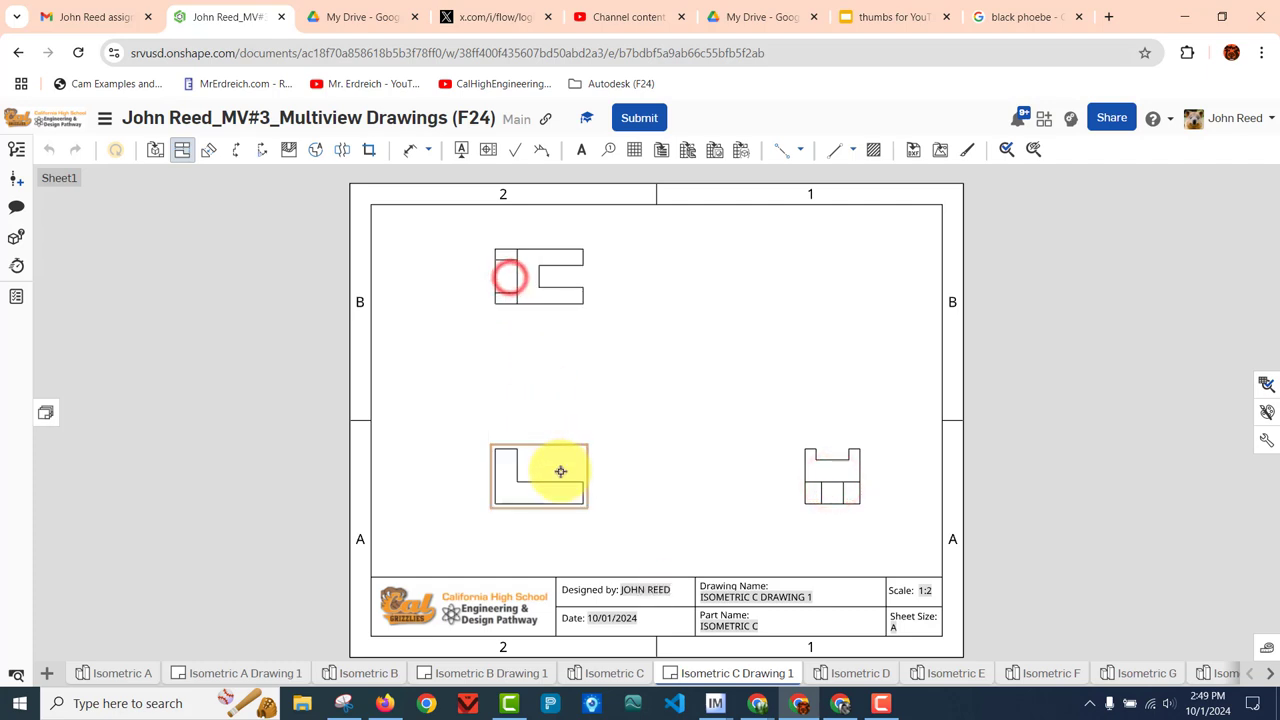
pyautogui.click(825, 300)
pyautogui.rightClick(823, 302)
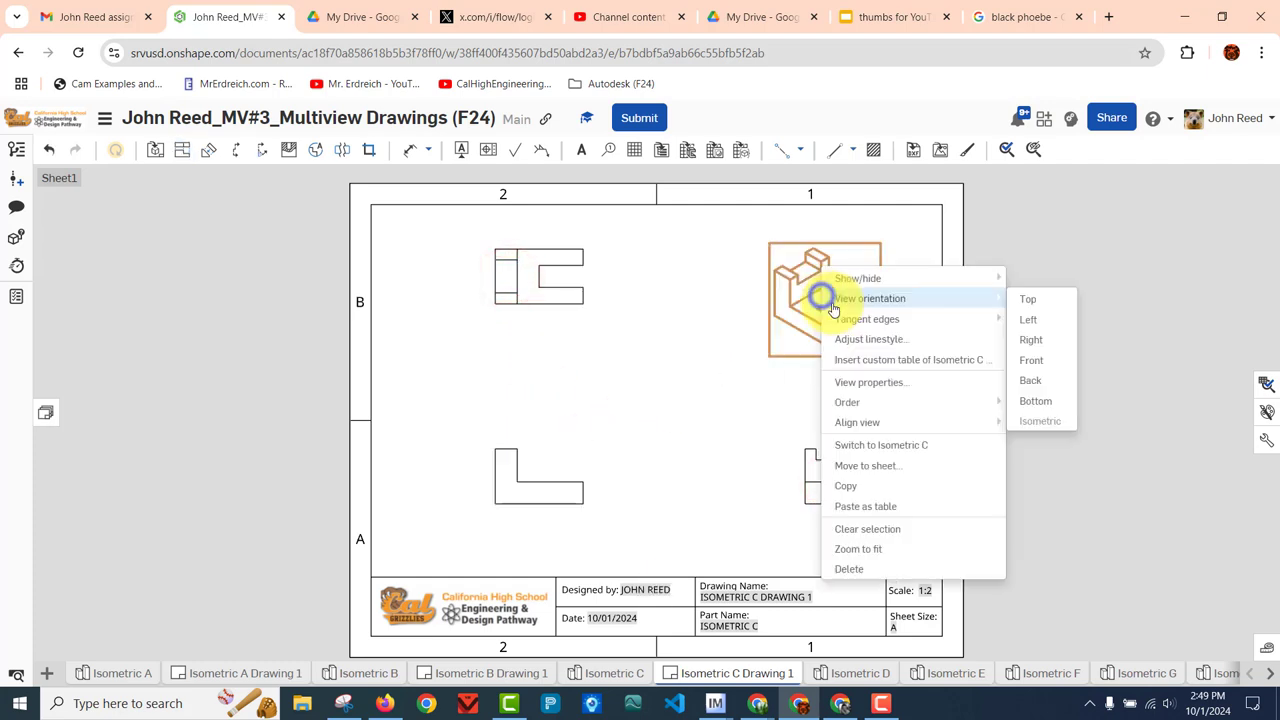
pyautogui.moveTo(871, 278)
pyautogui.click(1054, 300)
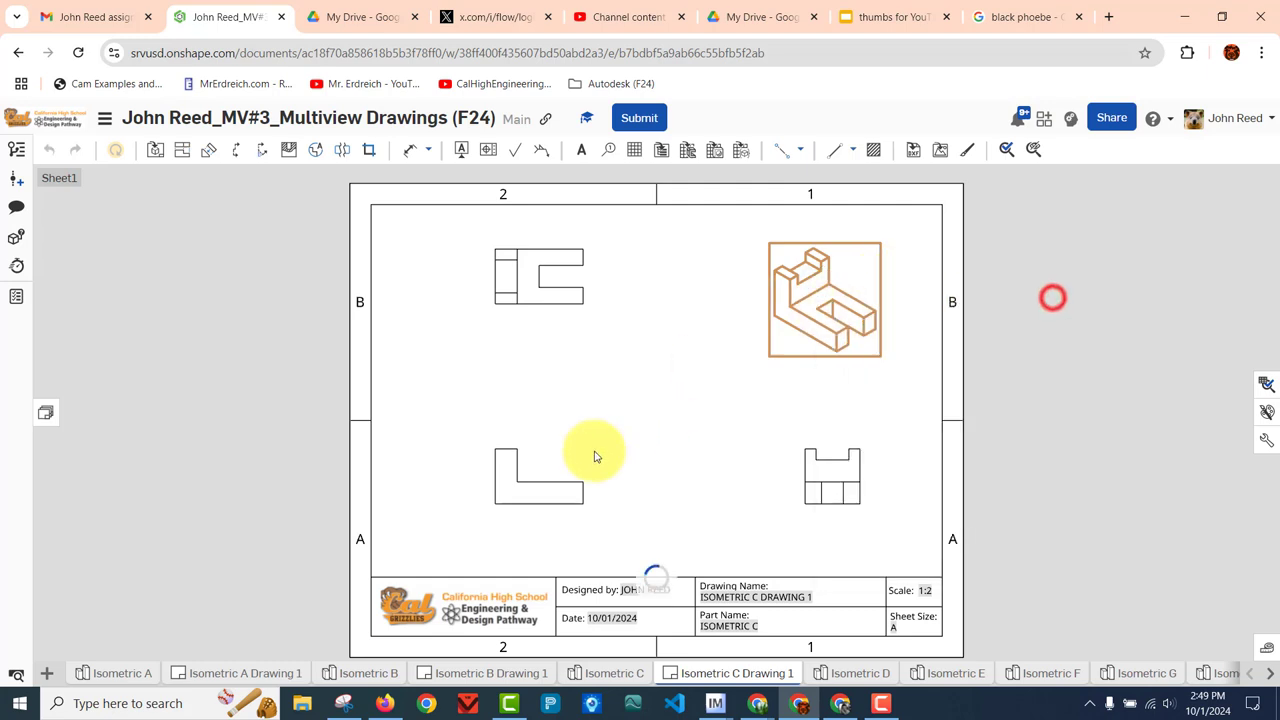
# Show hidden lines in the front, right and top views
pyautogui.rightClick(545, 492)
pyautogui.moveTo(713, 196)
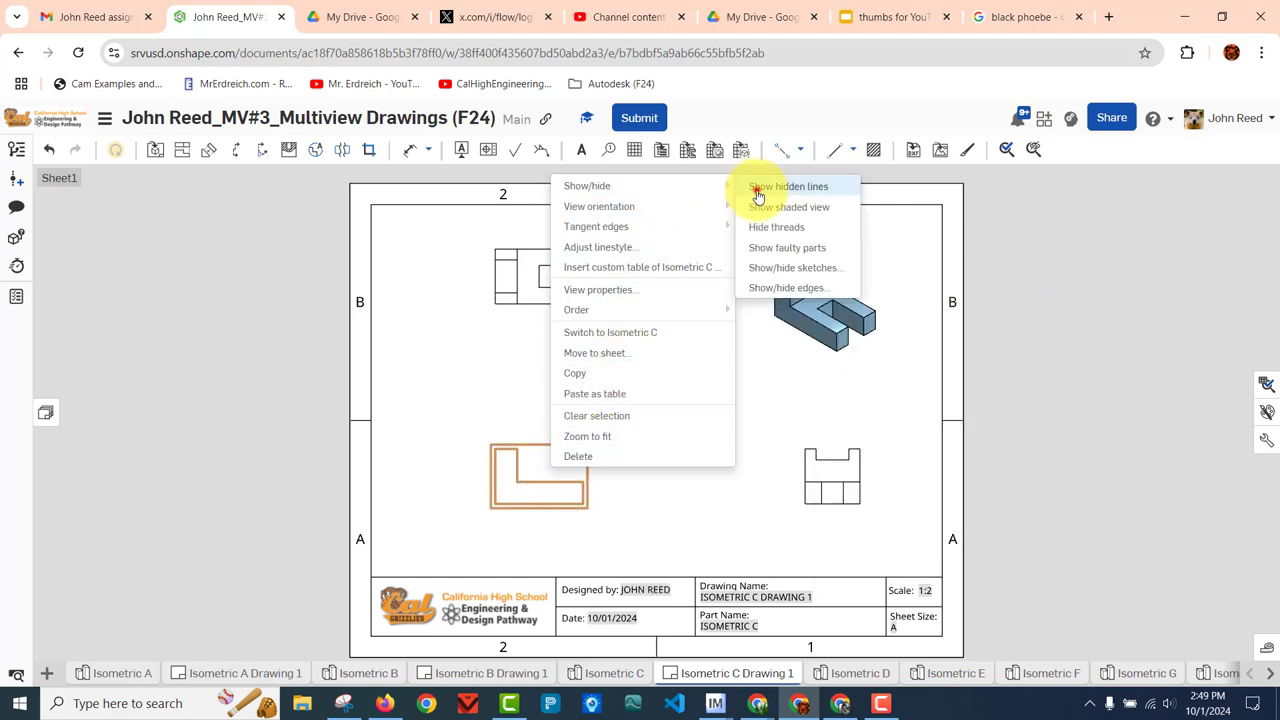
pyautogui.click(755, 188)
pyautogui.rightClick(835, 474)
pyautogui.moveTo(937, 147)
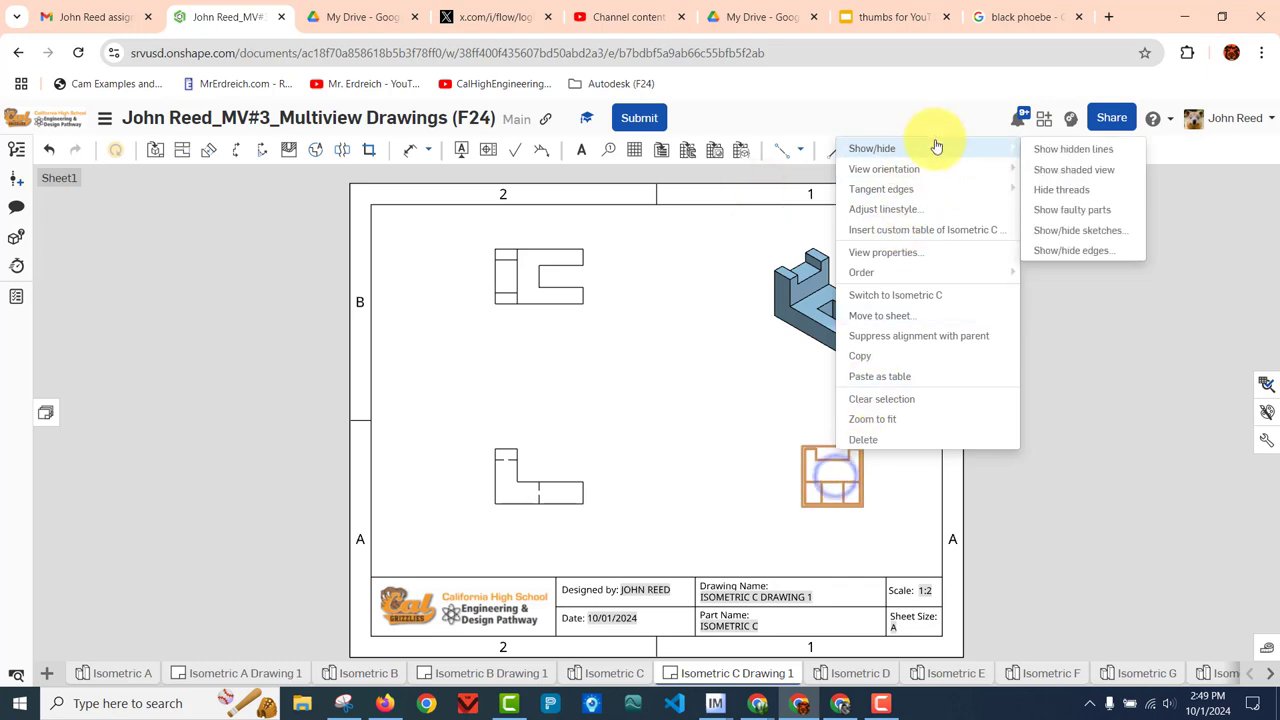
pyautogui.click(1060, 148)
pyautogui.rightClick(531, 291)
pyautogui.moveTo(623, 309)
pyautogui.moveTo(700, 278)
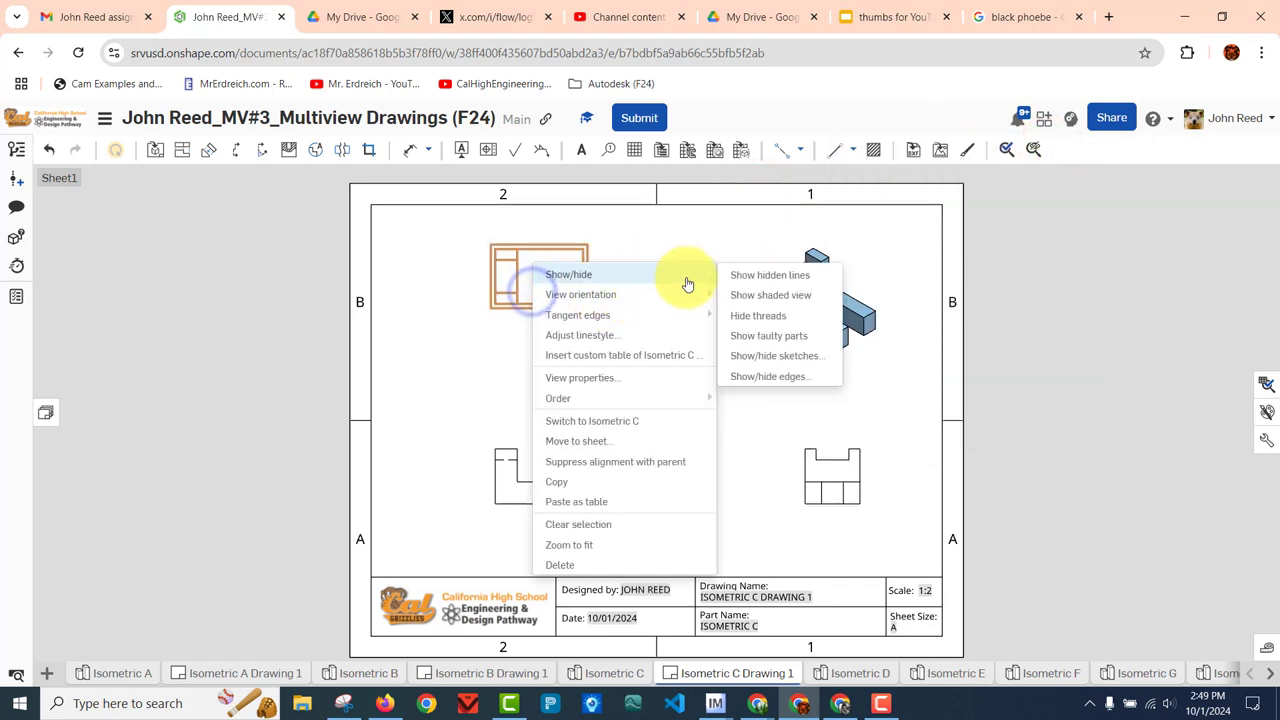
pyautogui.click(747, 276)
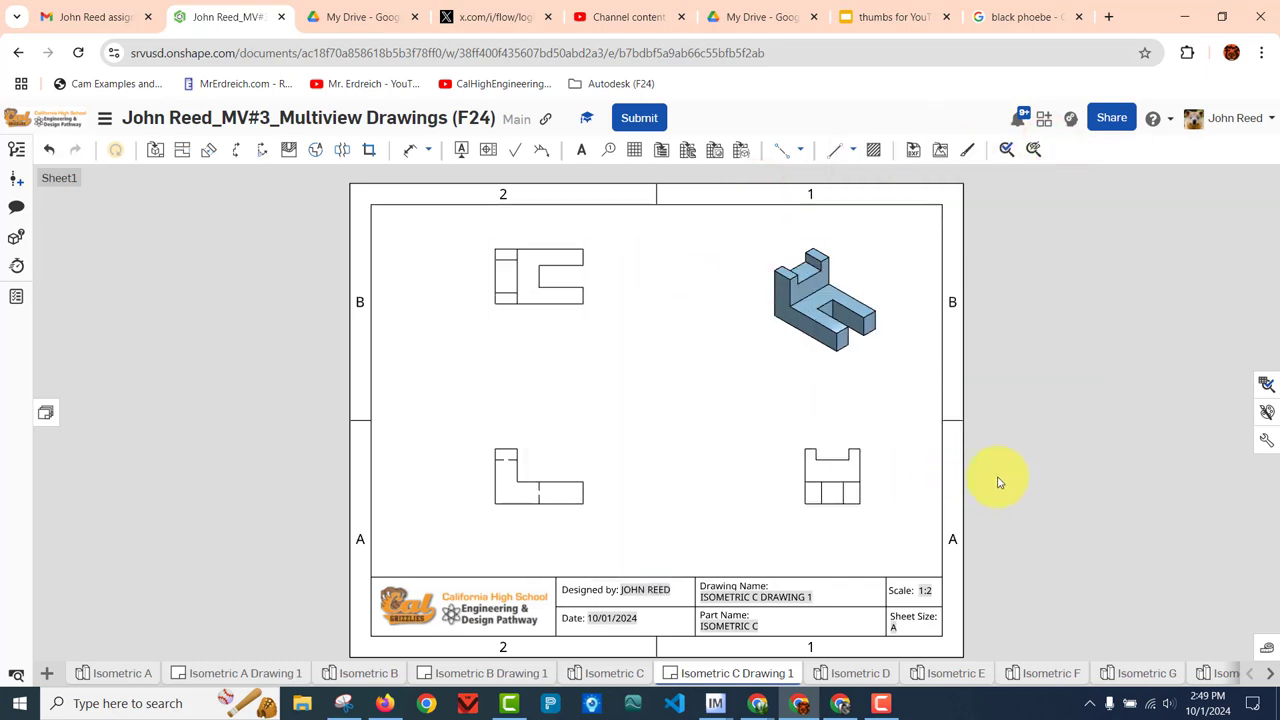
# Dimension the 20 upright width and 80 overall length above the Isometric C front view
pyautogui.scroll(2, 571, 457)
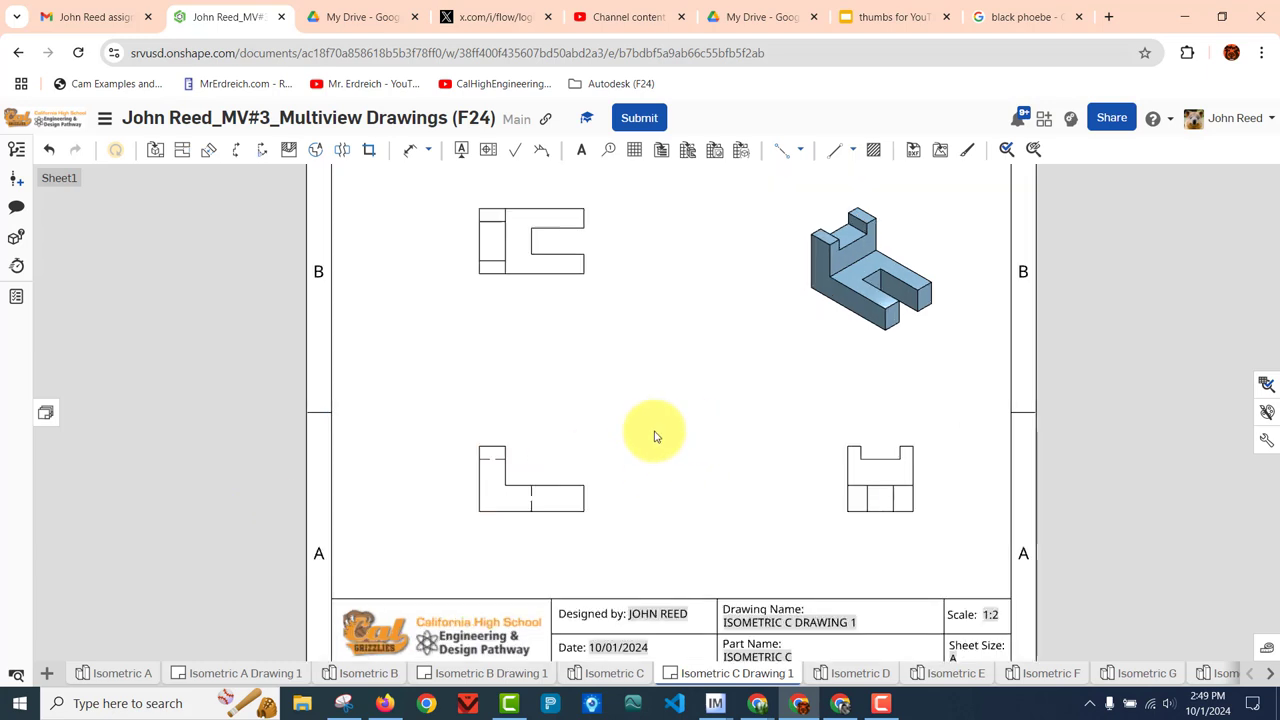
pyautogui.click(409, 149)
pyautogui.scroll(4, 499, 443)
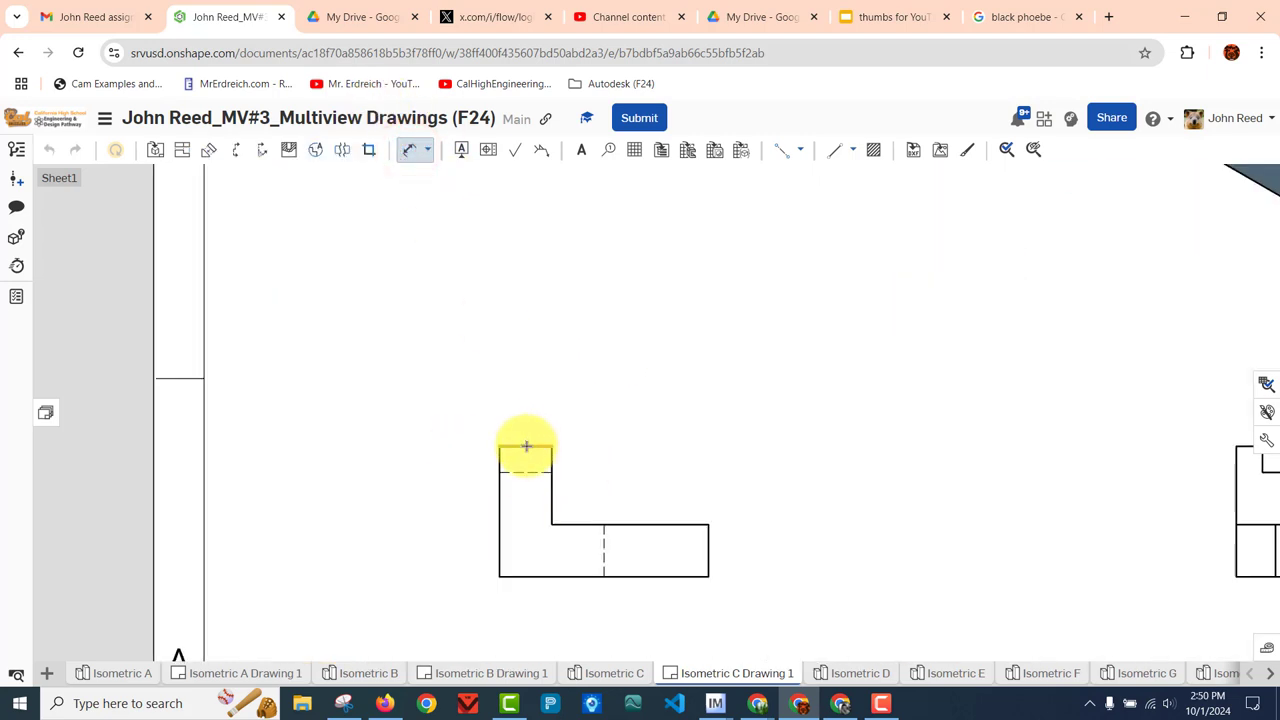
pyautogui.click(525, 447)
pyautogui.click(525, 417)
pyautogui.click(500, 545)
pyautogui.click(710, 545)
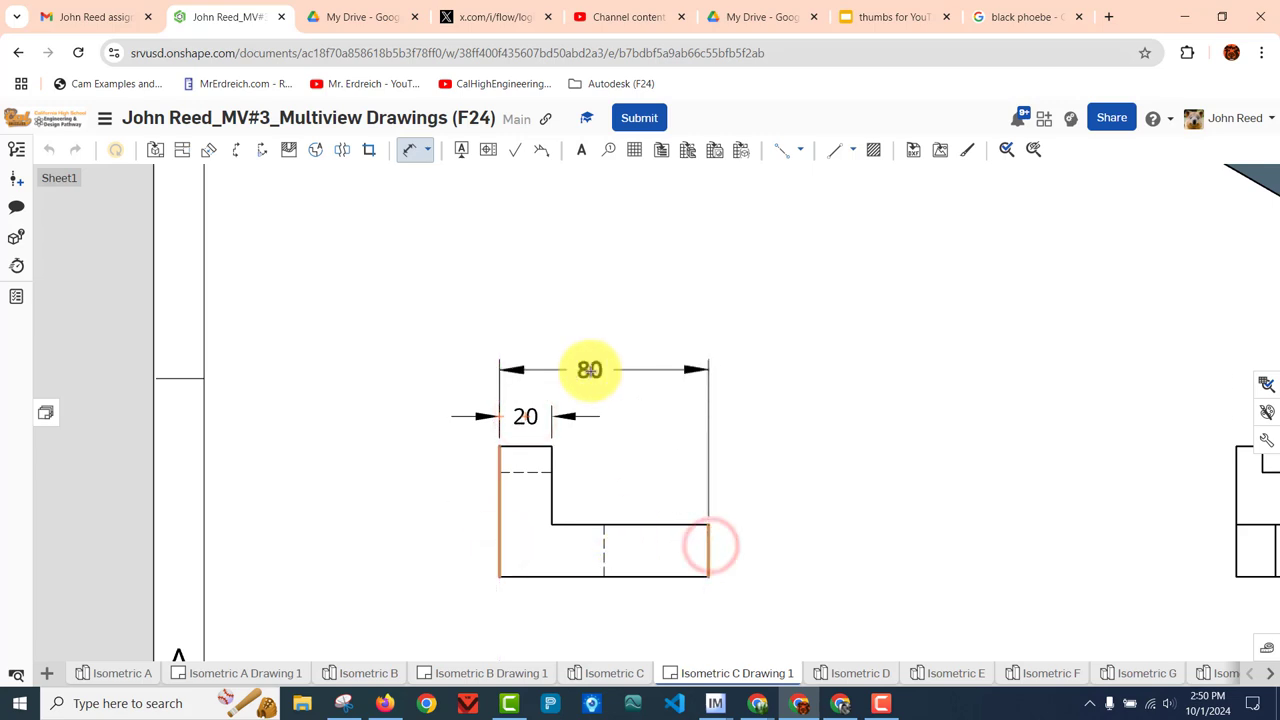
pyautogui.click(594, 370)
pyautogui.scroll(-5, 983, 403)
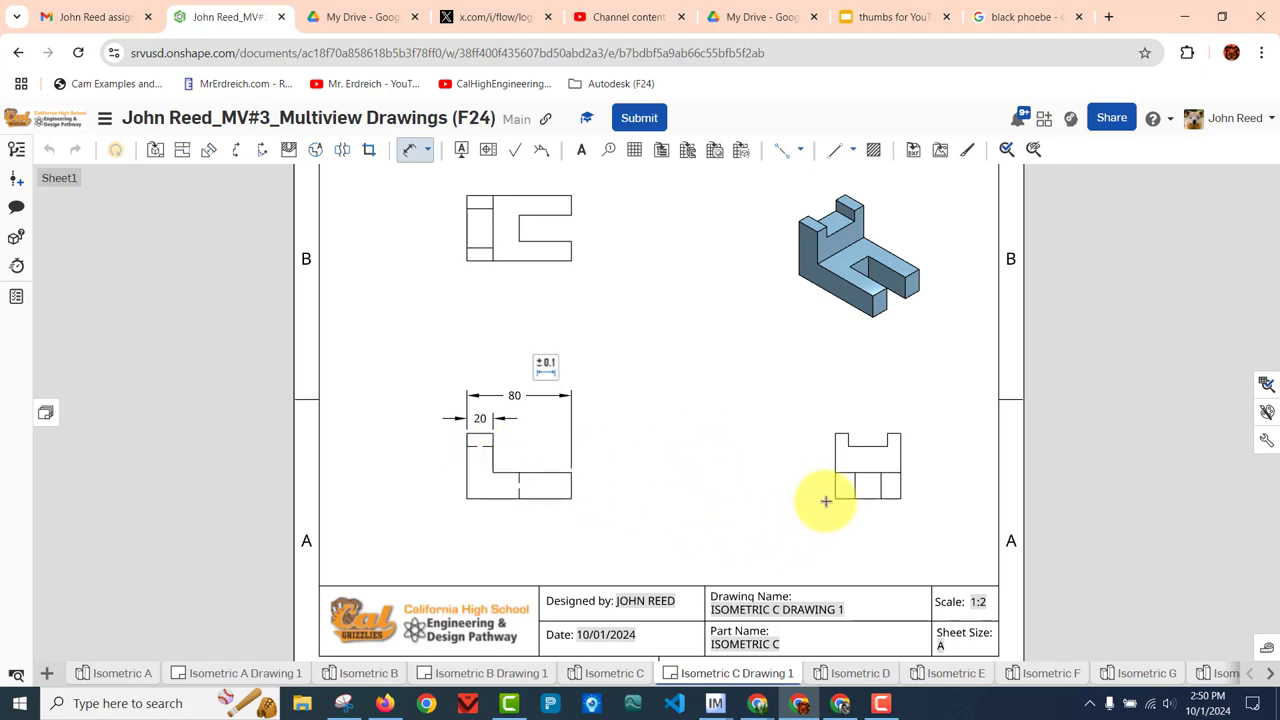
pyautogui.scroll(4, 820, 500)
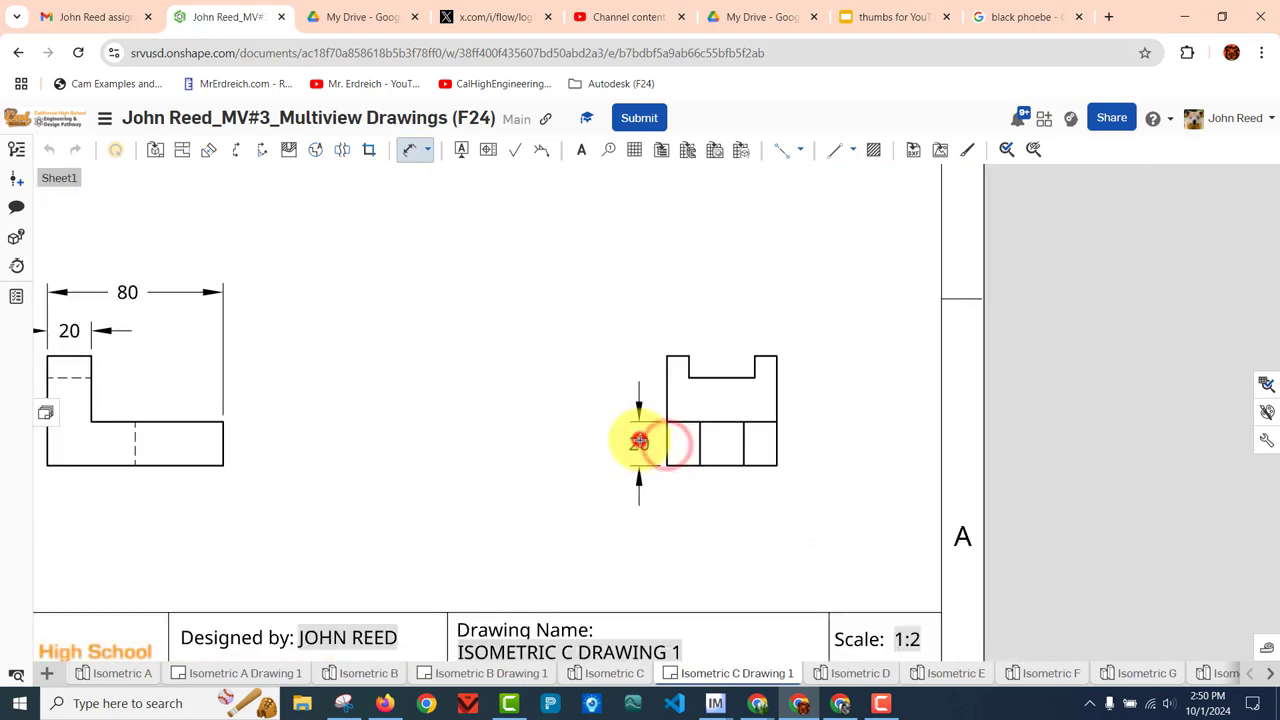
# Place the 20, 40 and overall 50 height dimensions to the left of the right view
pyautogui.click(639, 441)
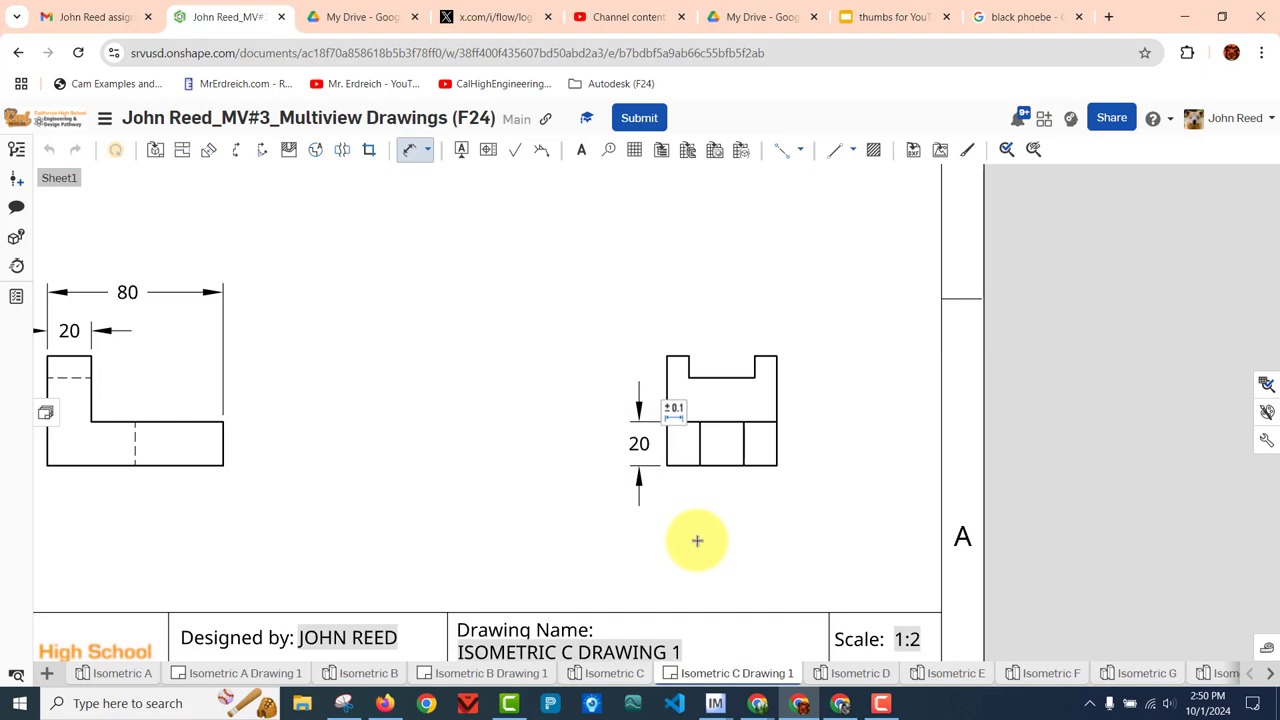
pyautogui.click(713, 376)
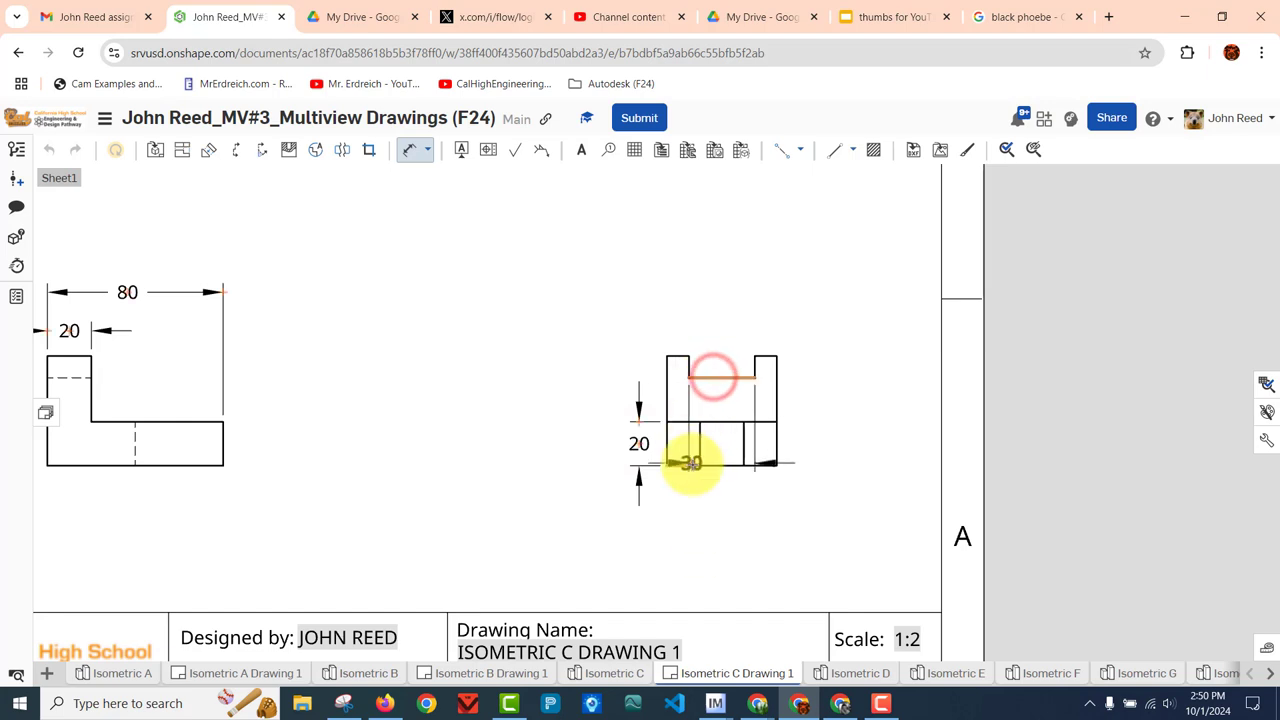
pyautogui.click(690, 463)
pyautogui.click(610, 424)
pyautogui.click(709, 465)
pyautogui.click(678, 358)
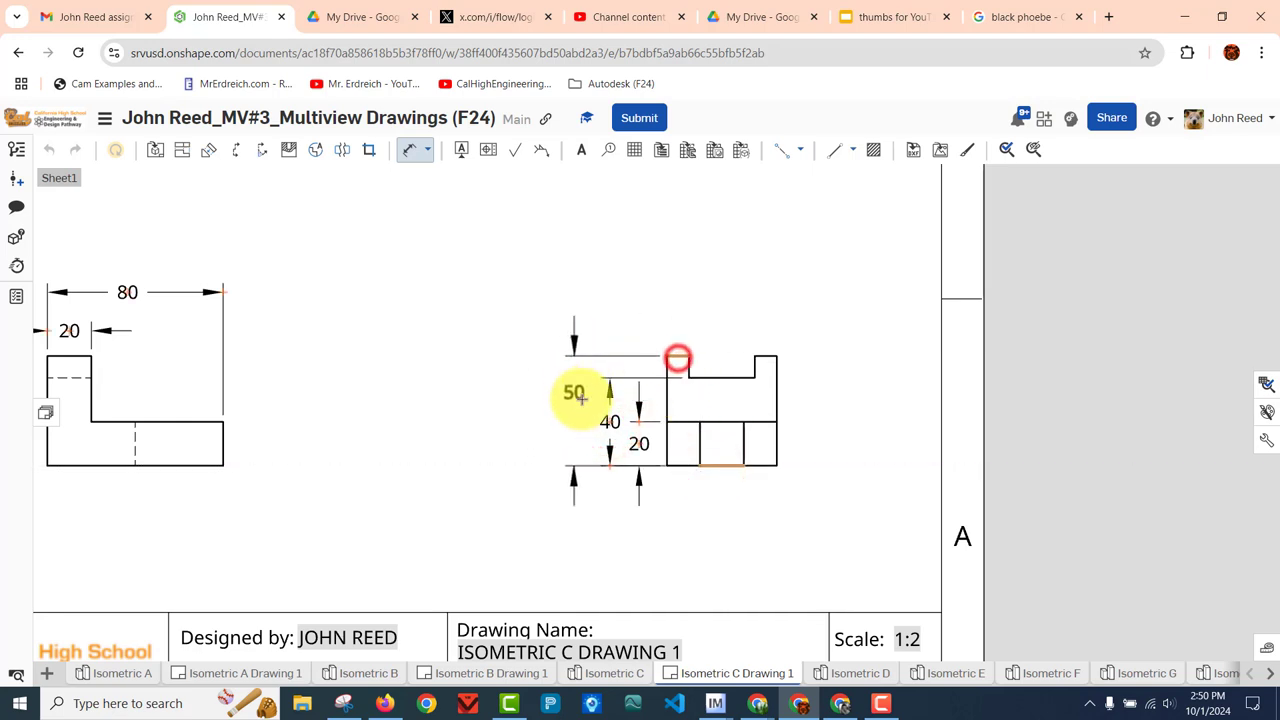
pyautogui.click(579, 406)
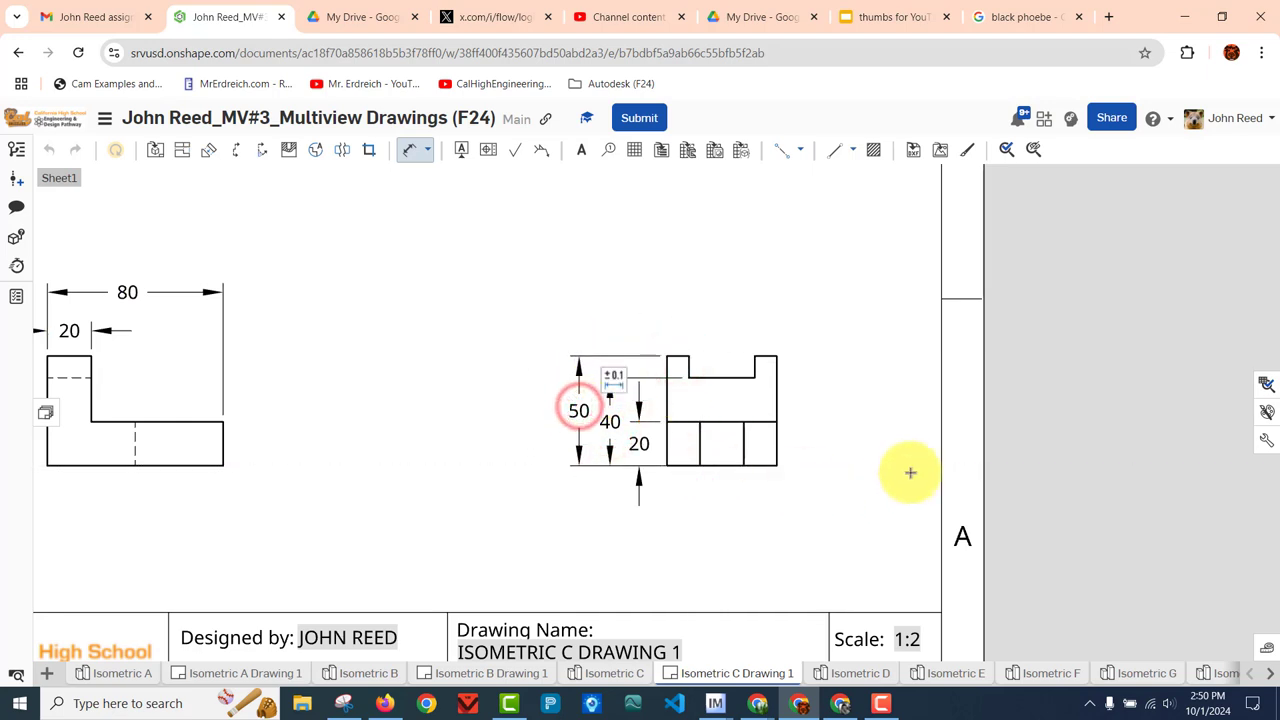
# Add the 10 notch width and the overall 50 width above the right view
pyautogui.click(764, 358)
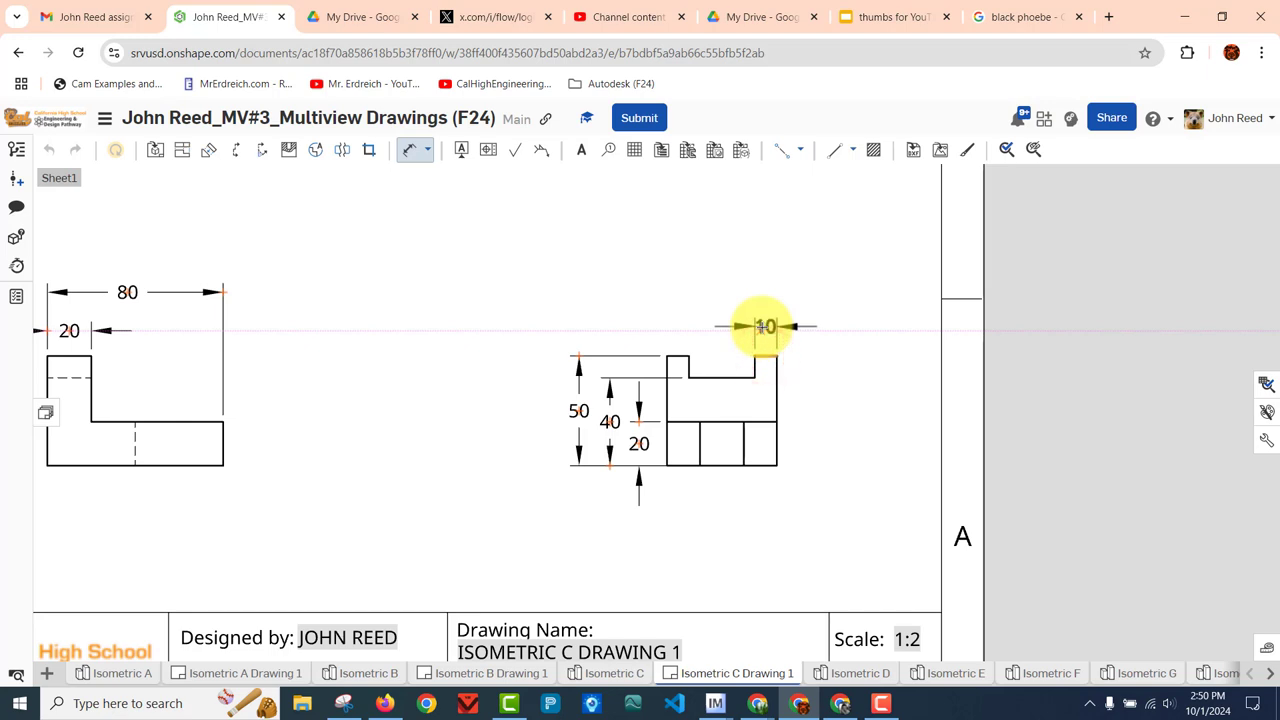
pyautogui.click(764, 326)
pyautogui.click(776, 398)
pyautogui.click(668, 401)
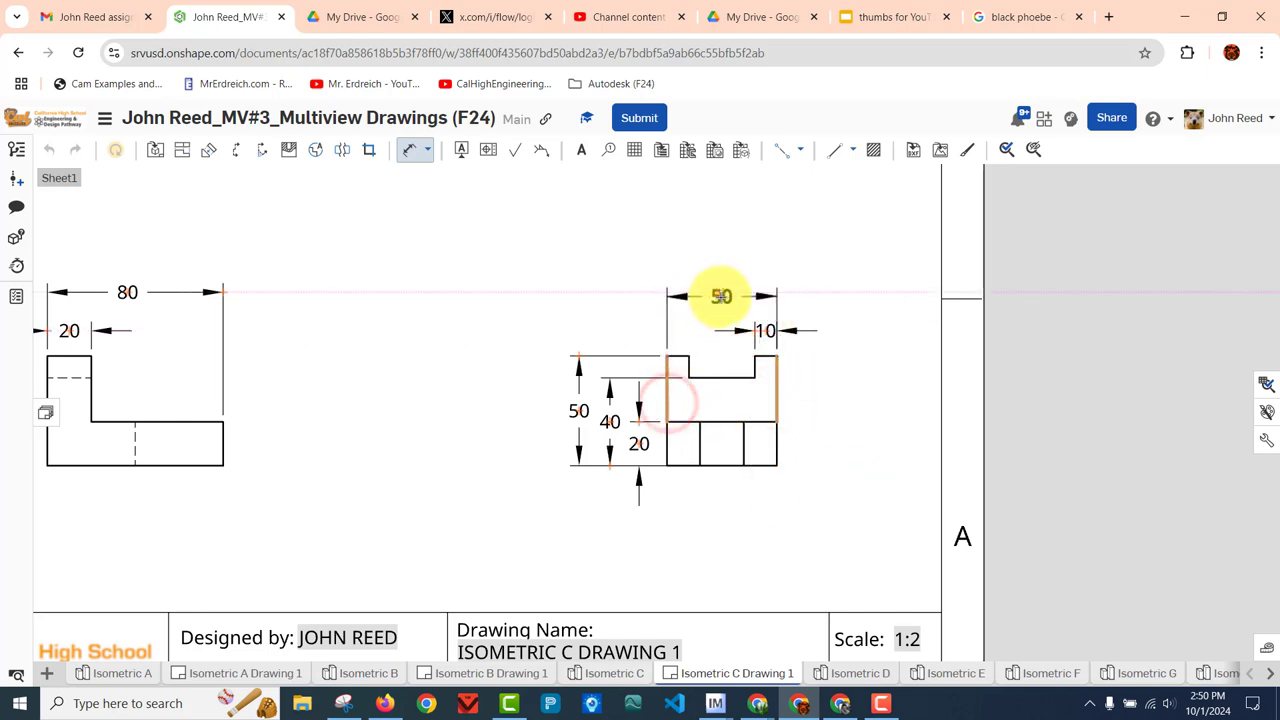
pyautogui.click(721, 293)
# Drag the right view's 10 dimension value outside its extension lines to the right
pyautogui.scroll(-3, 864, 502)
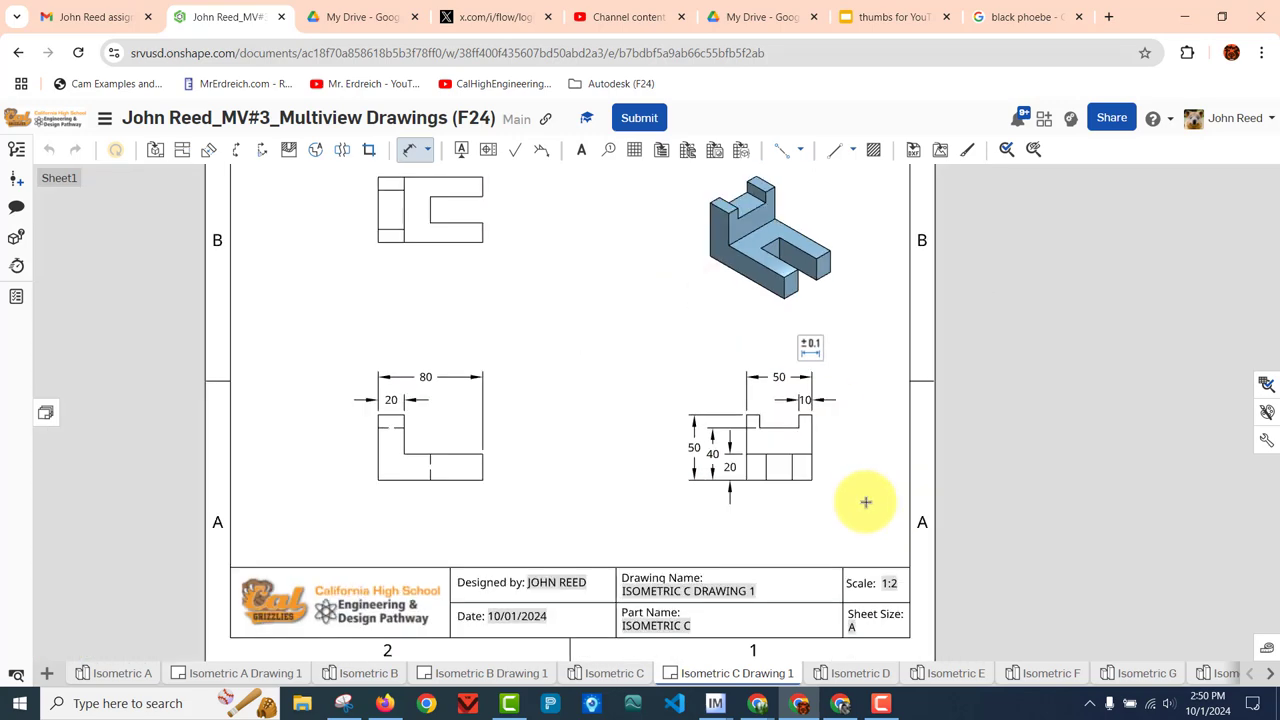
pyautogui.scroll(-2, 868, 502)
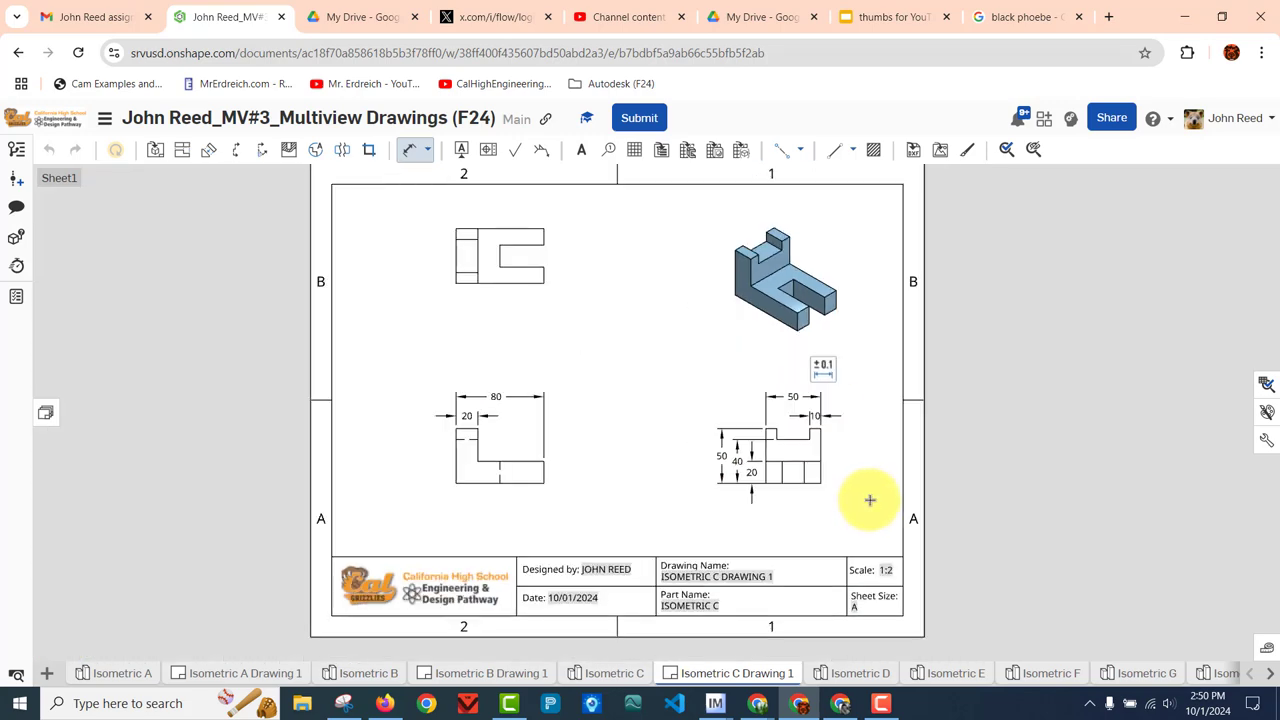
pyautogui.scroll(1, 808, 500)
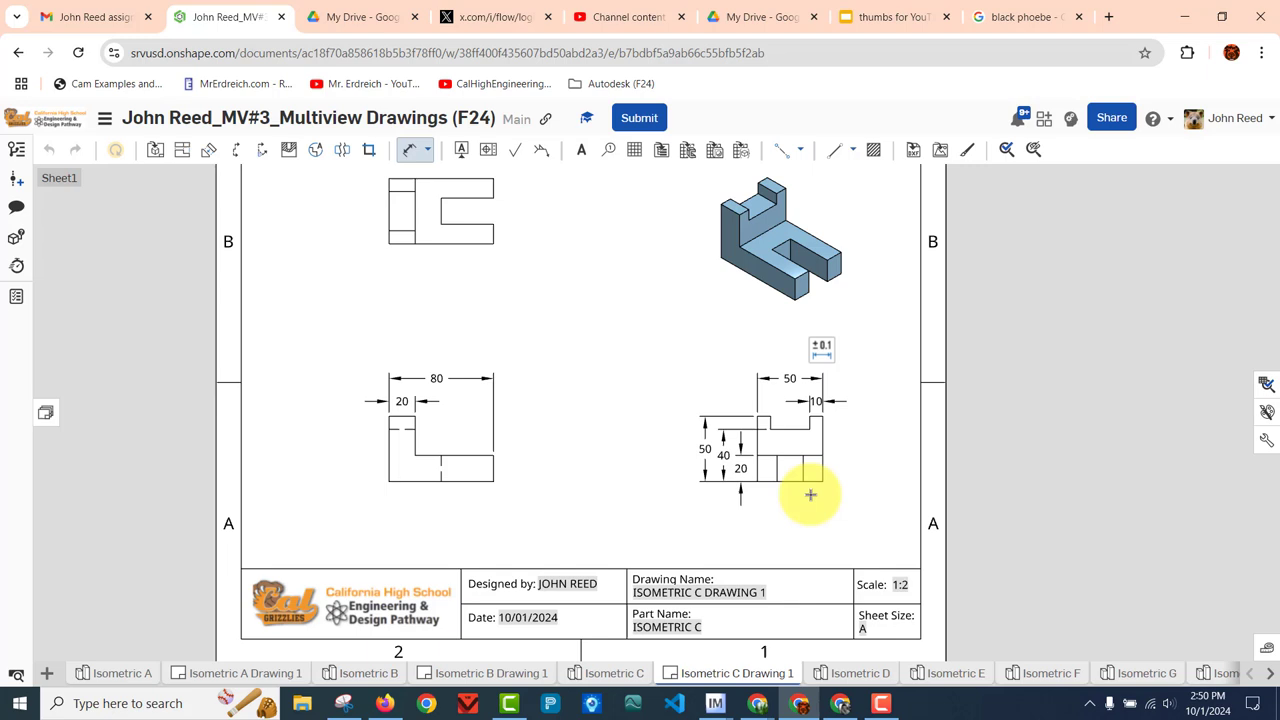
pyautogui.click(811, 408)
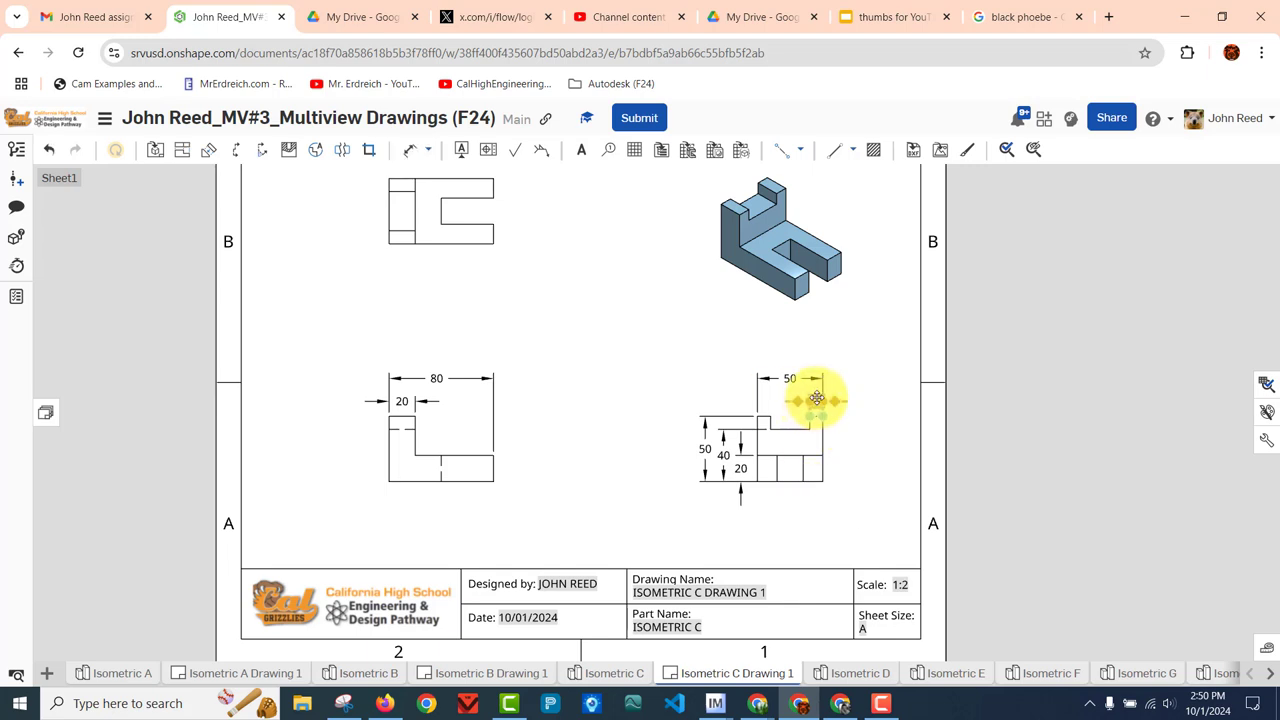
pyautogui.scroll(5, 855, 420)
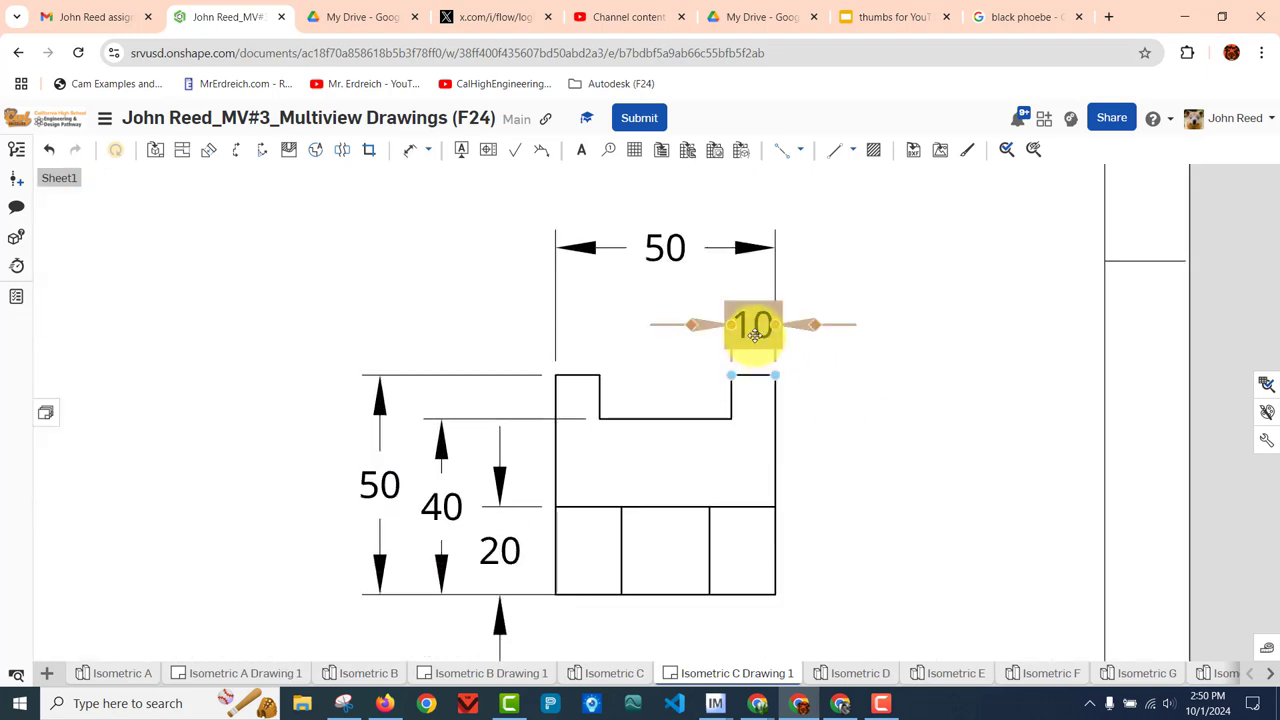
pyautogui.moveTo(751, 323); pyautogui.dragTo(812, 324)
pyautogui.scroll(-5, 905, 465)
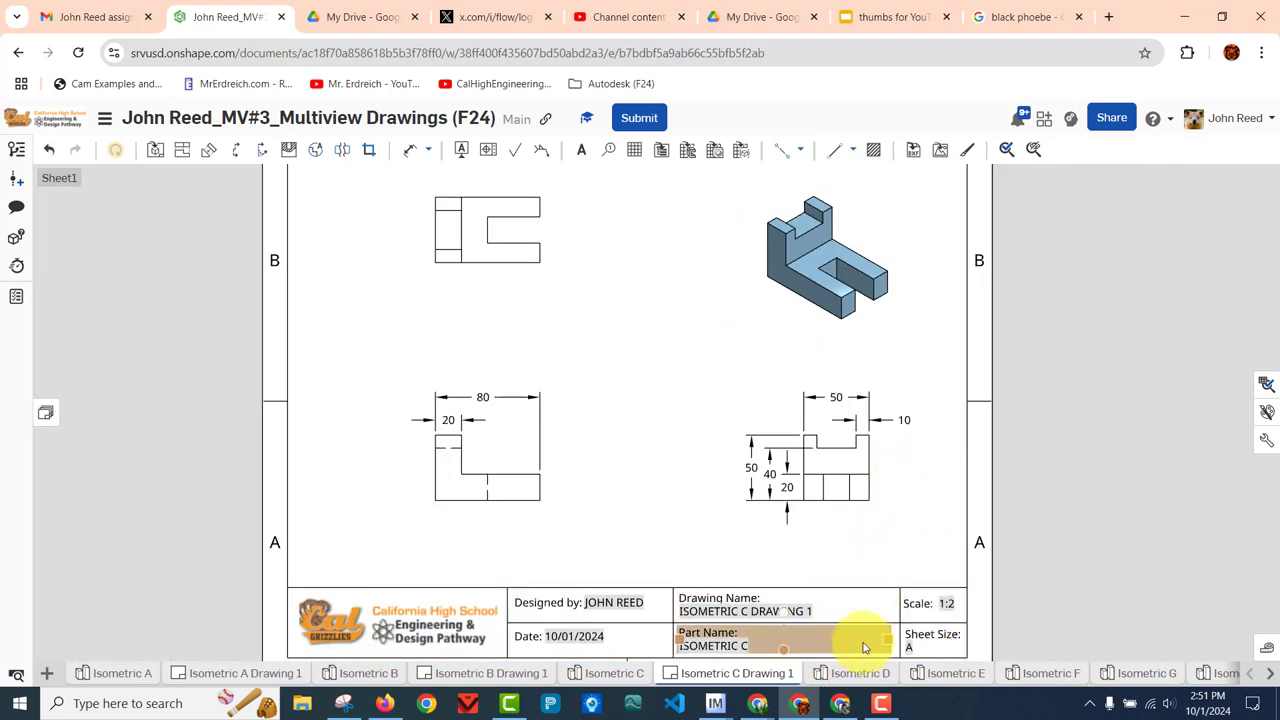
pyautogui.click(848, 611)
pyautogui.click(825, 555)
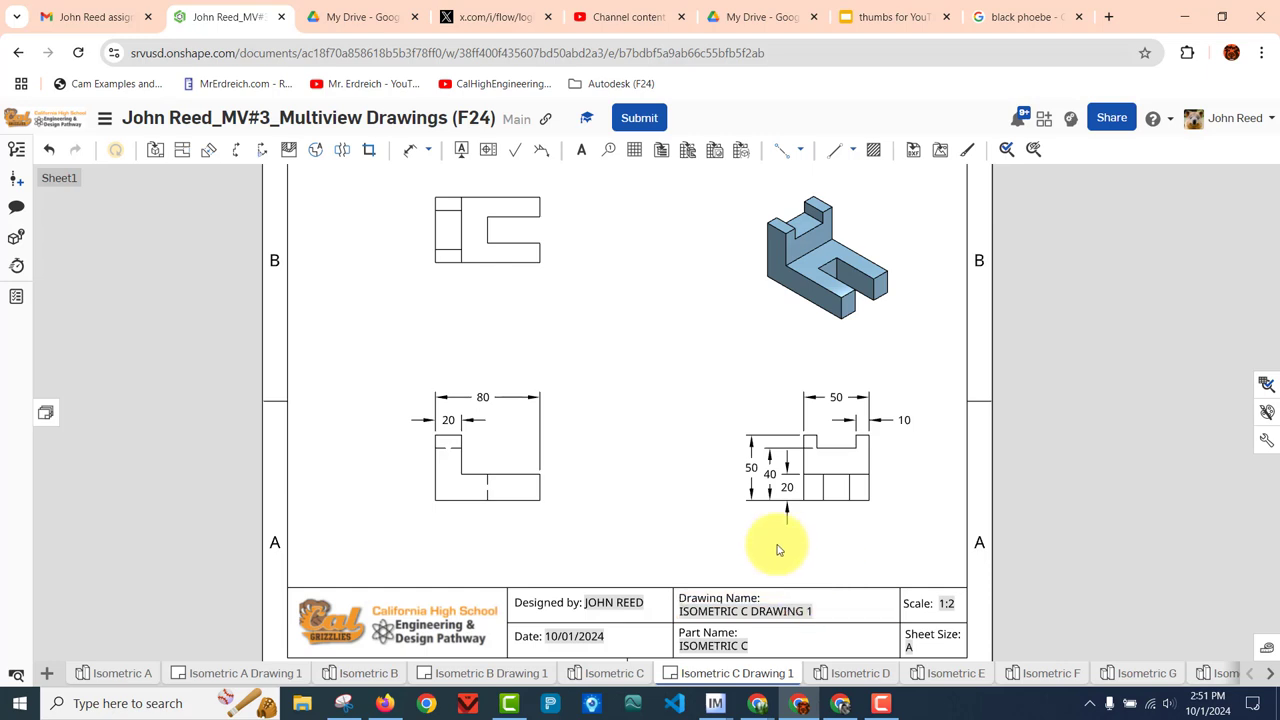
# Dimension the top view's depths 15, 35 and overall 50 beside it
pyautogui.moveTo(671, 309); pyautogui.dragTo(655, 320, button='middle')
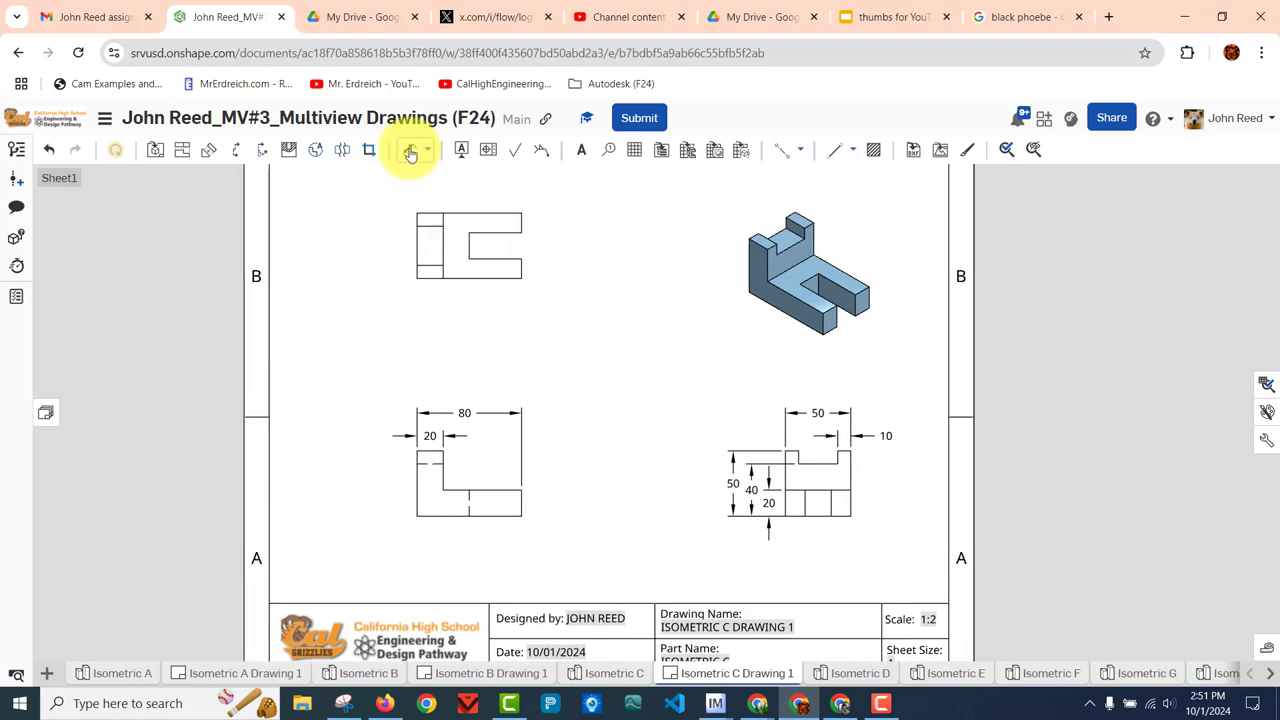
pyautogui.click(409, 149)
pyautogui.scroll(2, 566, 229)
pyautogui.click(490, 218)
pyautogui.click(518, 222)
pyautogui.click(477, 203)
pyautogui.click(467, 279)
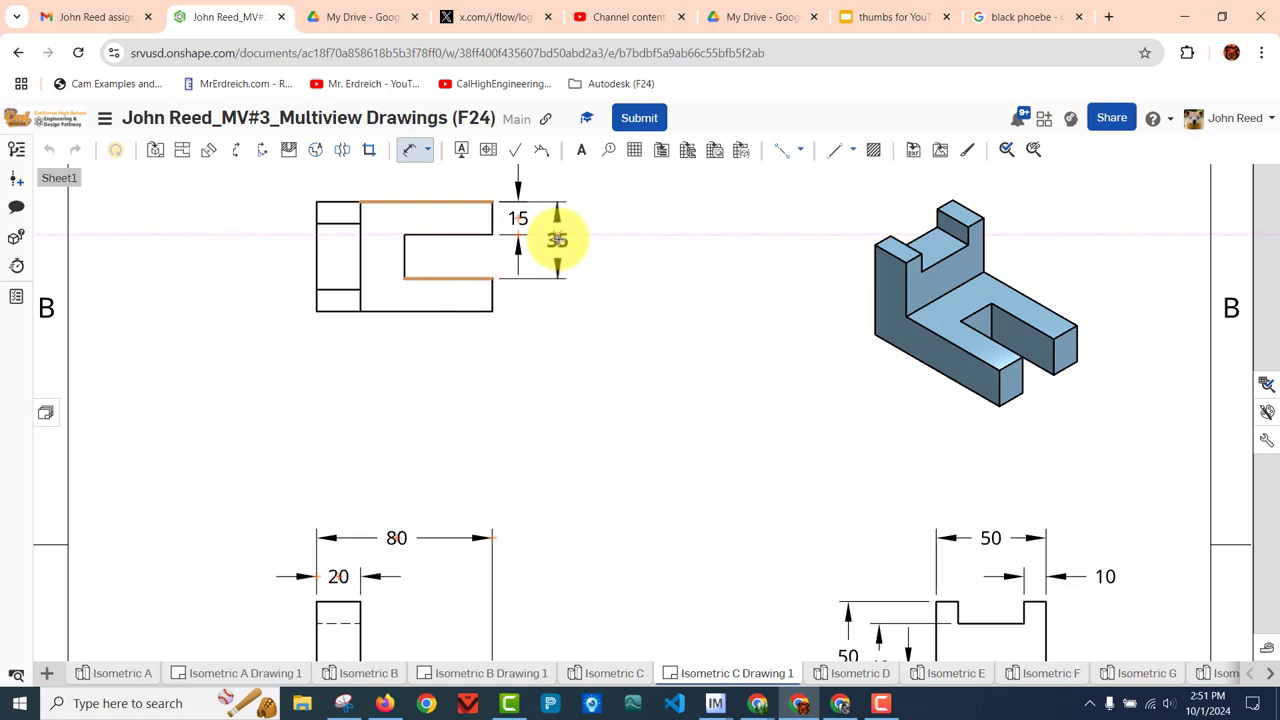
pyautogui.click(557, 240)
pyautogui.click(480, 200)
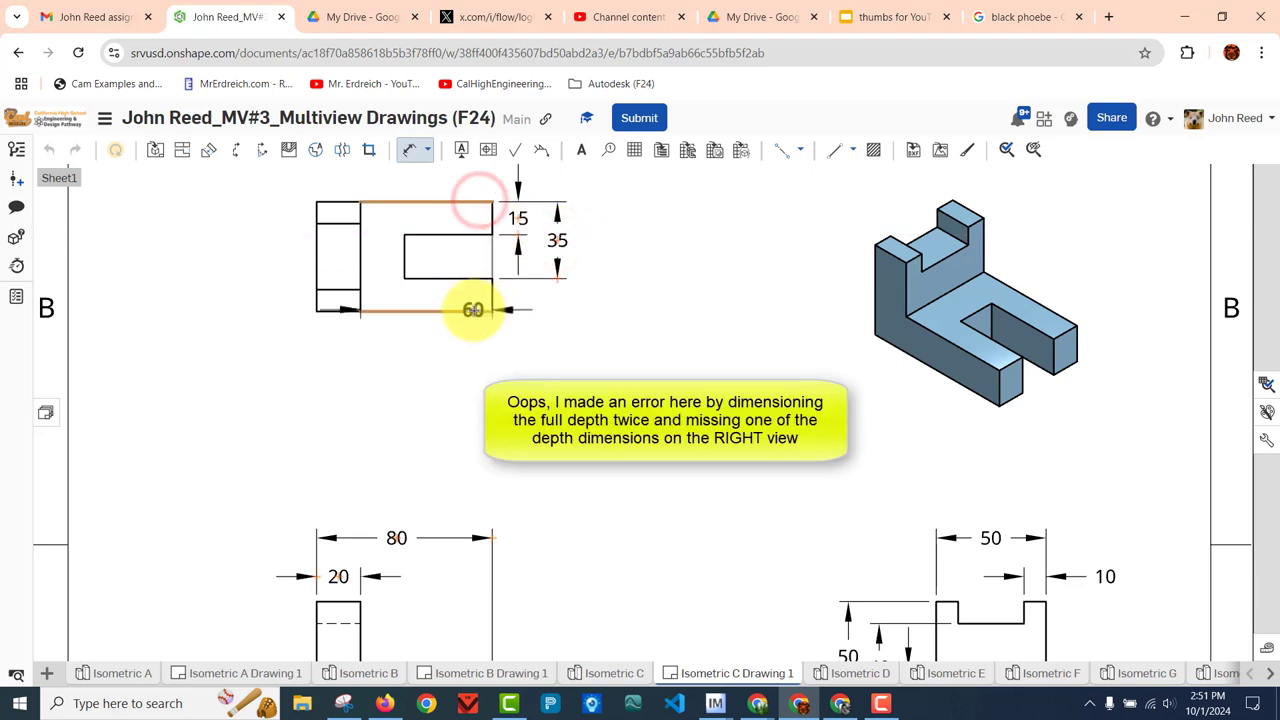
pyautogui.click(473, 310)
pyautogui.click(595, 257)
# Add the 40 slot width dimension below the top view
pyautogui.scroll(-1, 710, 348)
pyautogui.scroll(-1, 657, 468)
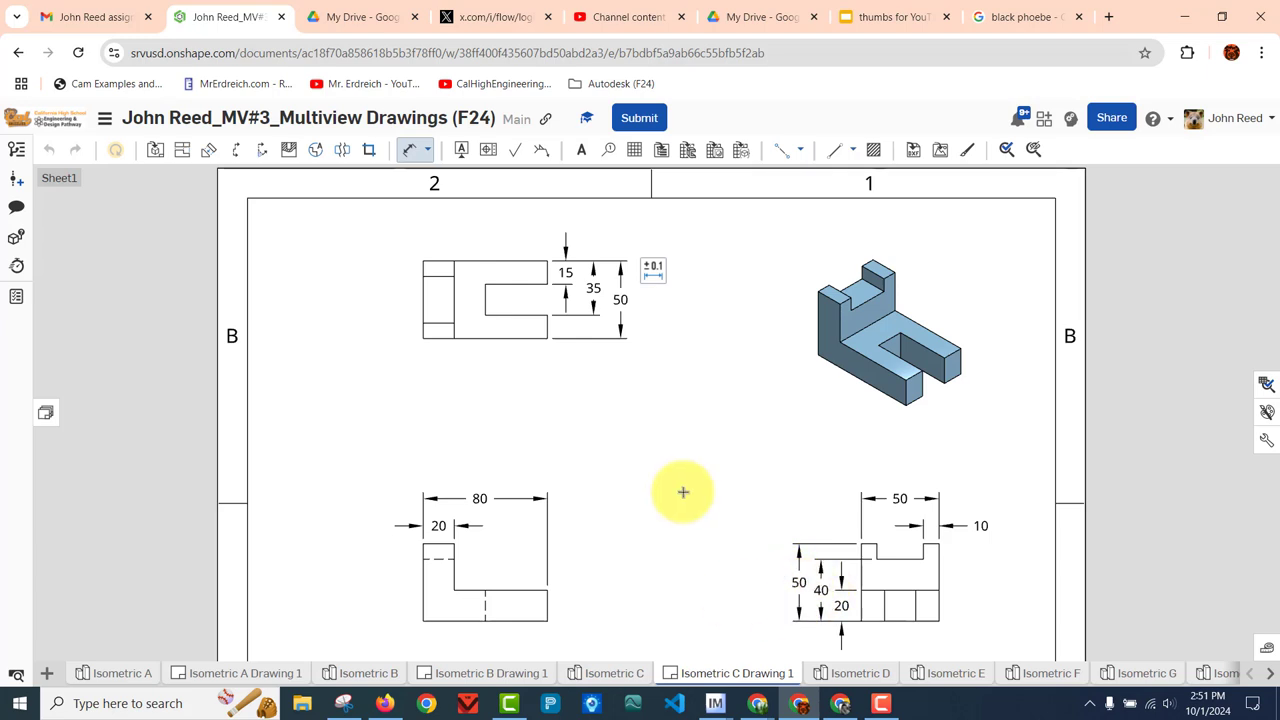
pyautogui.moveTo(683, 491); pyautogui.dragTo(657, 457, button='middle')
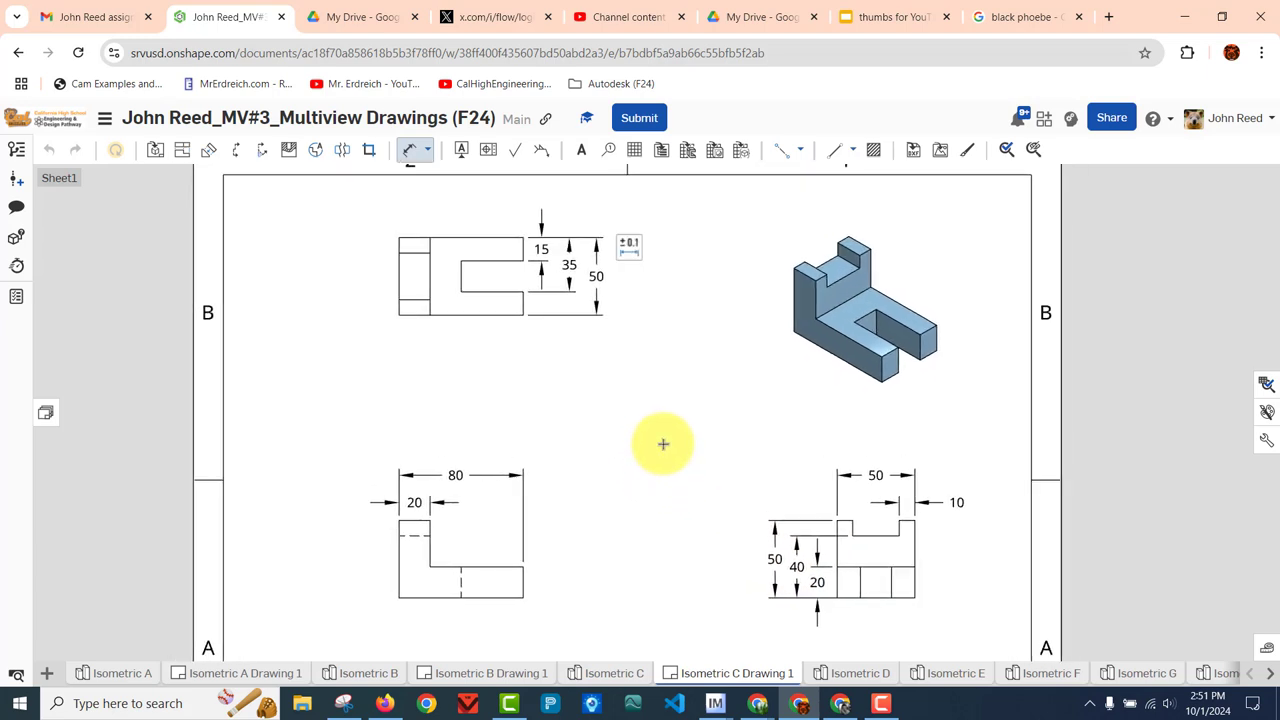
pyautogui.click(492, 294)
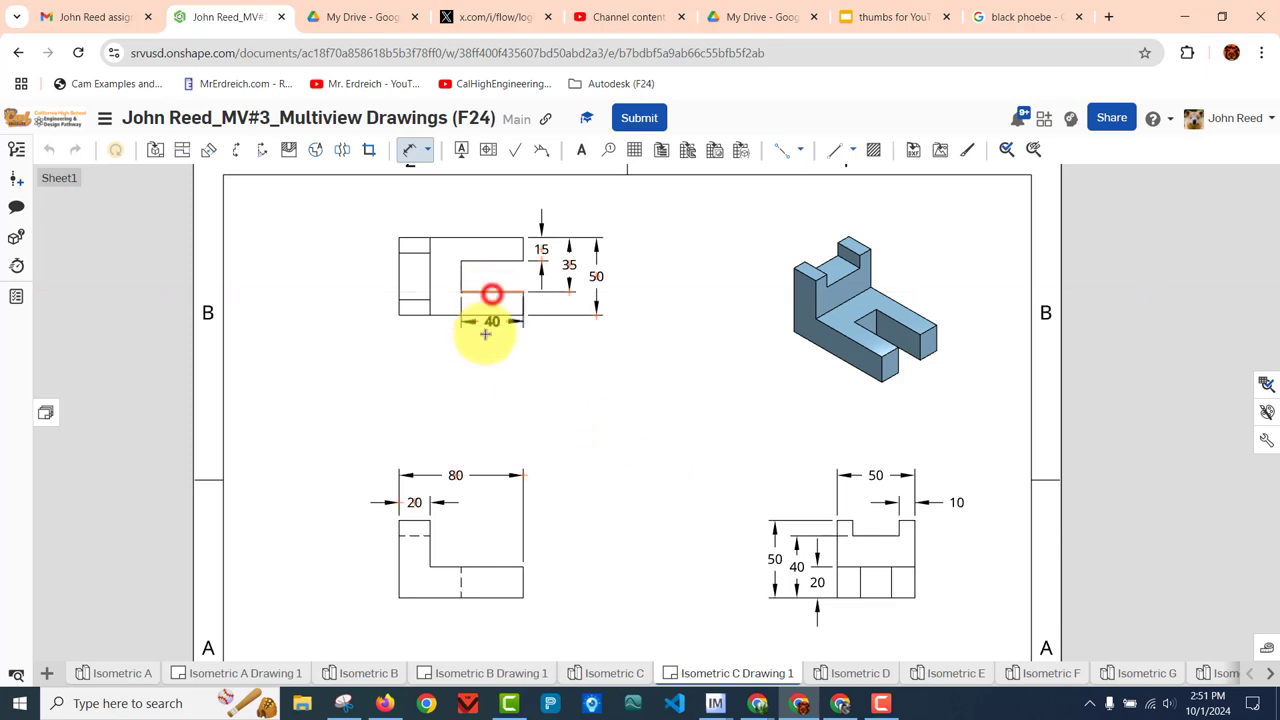
pyautogui.click(487, 339)
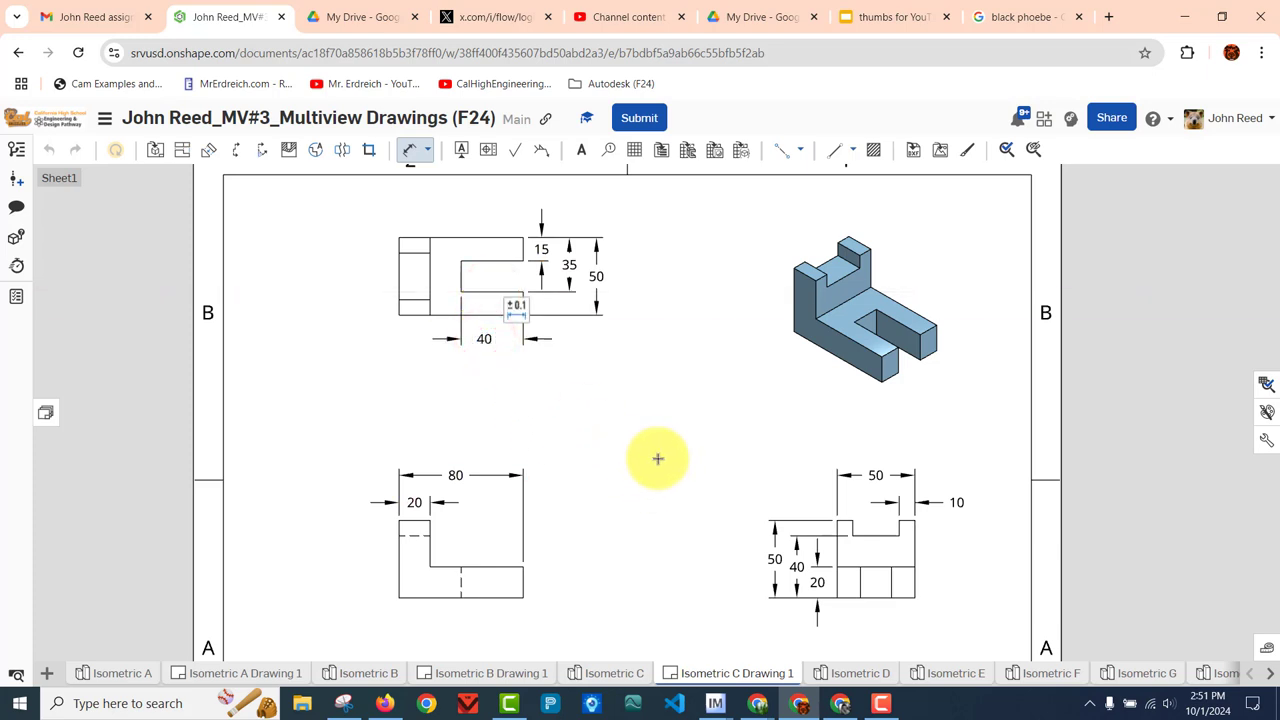
pyautogui.press('Escape')
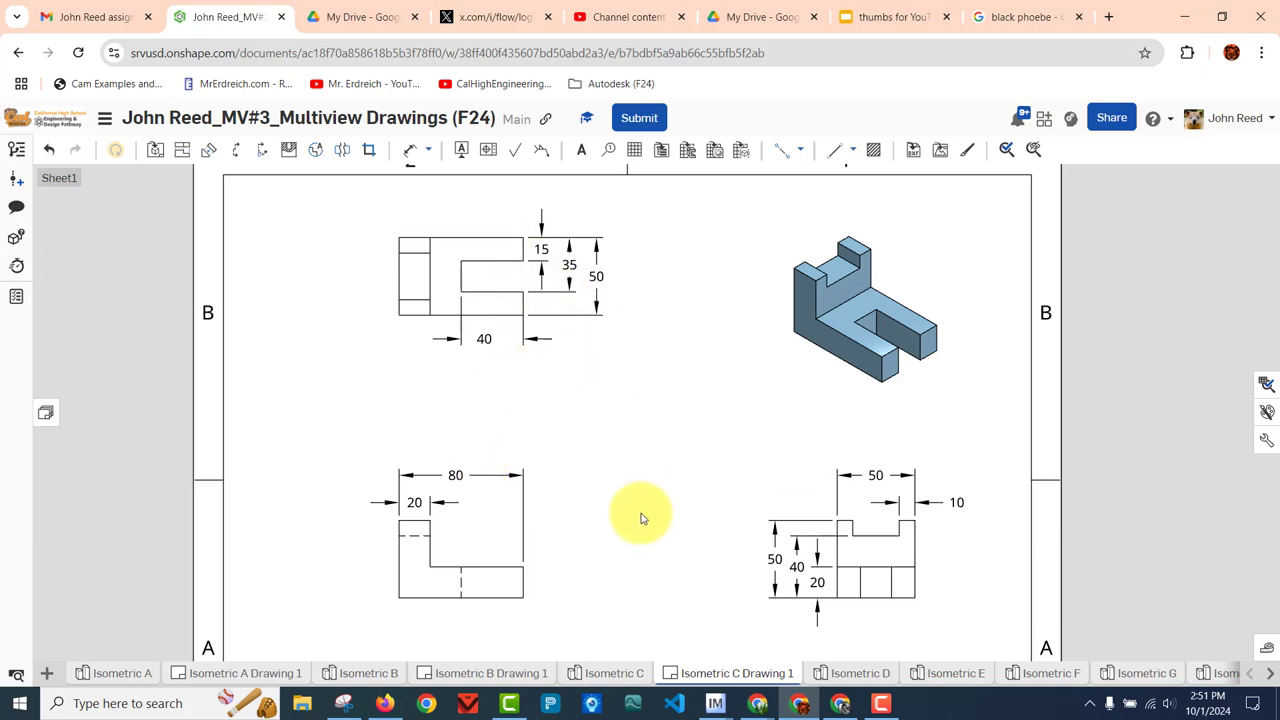
# Nudge the right view's 50 dimension slightly lower, then fit the whole sheet in view
pyautogui.scroll(-1, 645, 486)
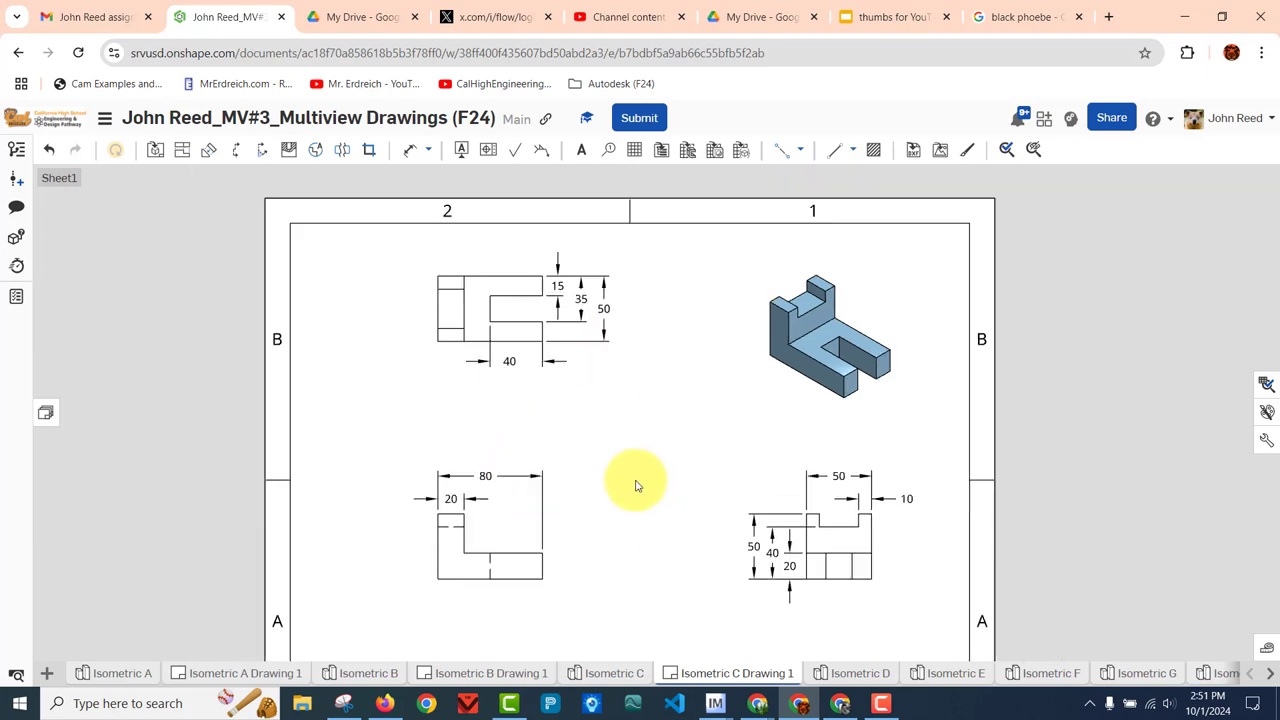
pyautogui.scroll(-2, 637, 486)
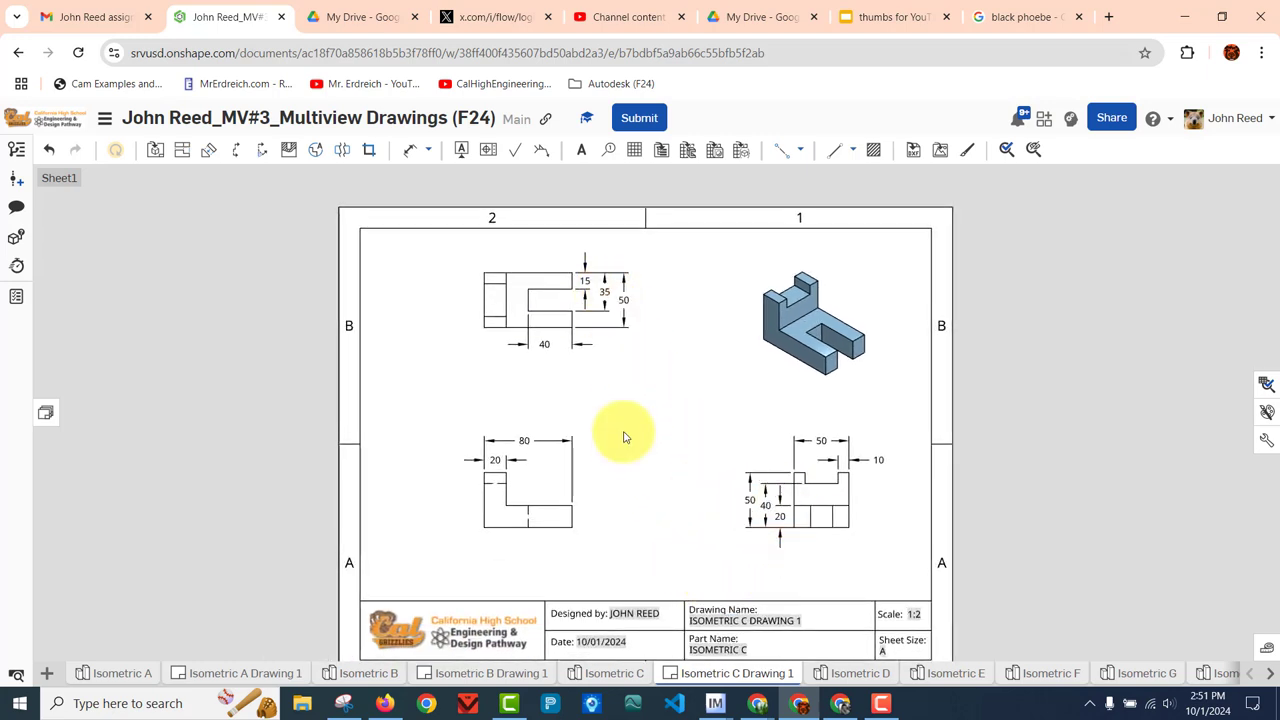
pyautogui.scroll(2, 623, 430)
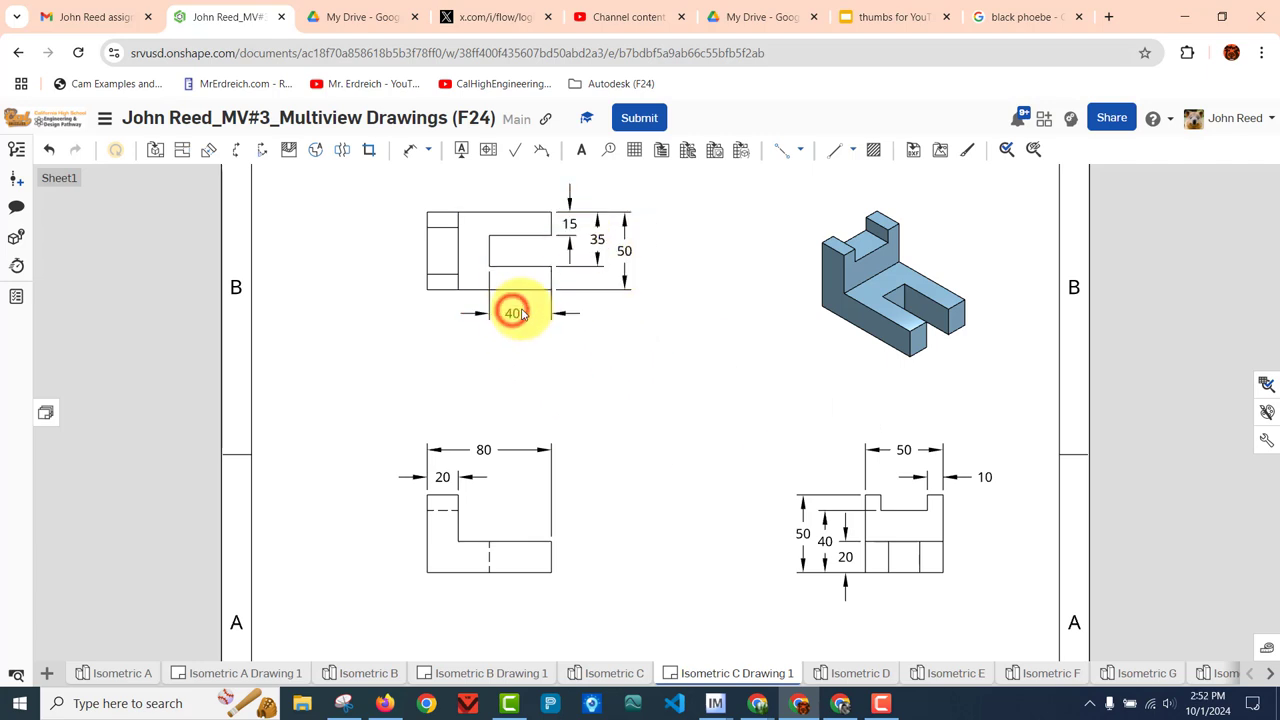
pyautogui.moveTo(691, 414); pyautogui.dragTo(623, 389, button='middle')
pyautogui.scroll(-1, 603, 386)
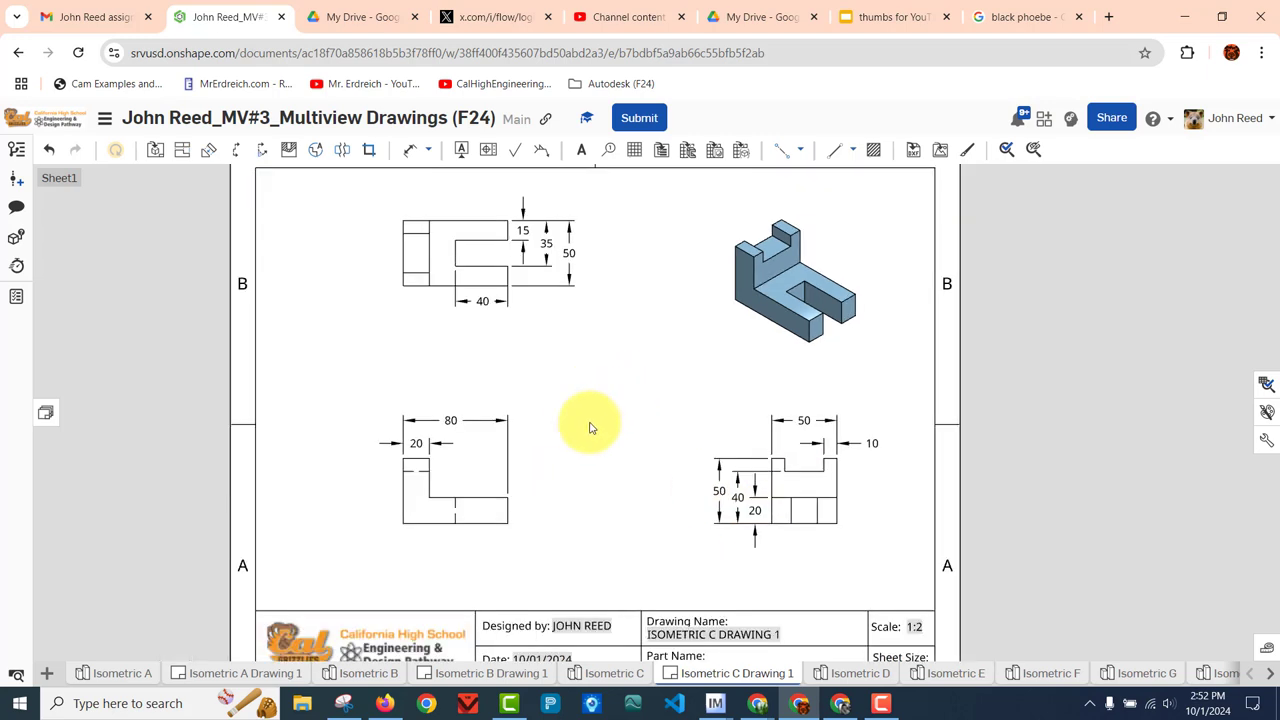
pyautogui.scroll(-1, 600, 408)
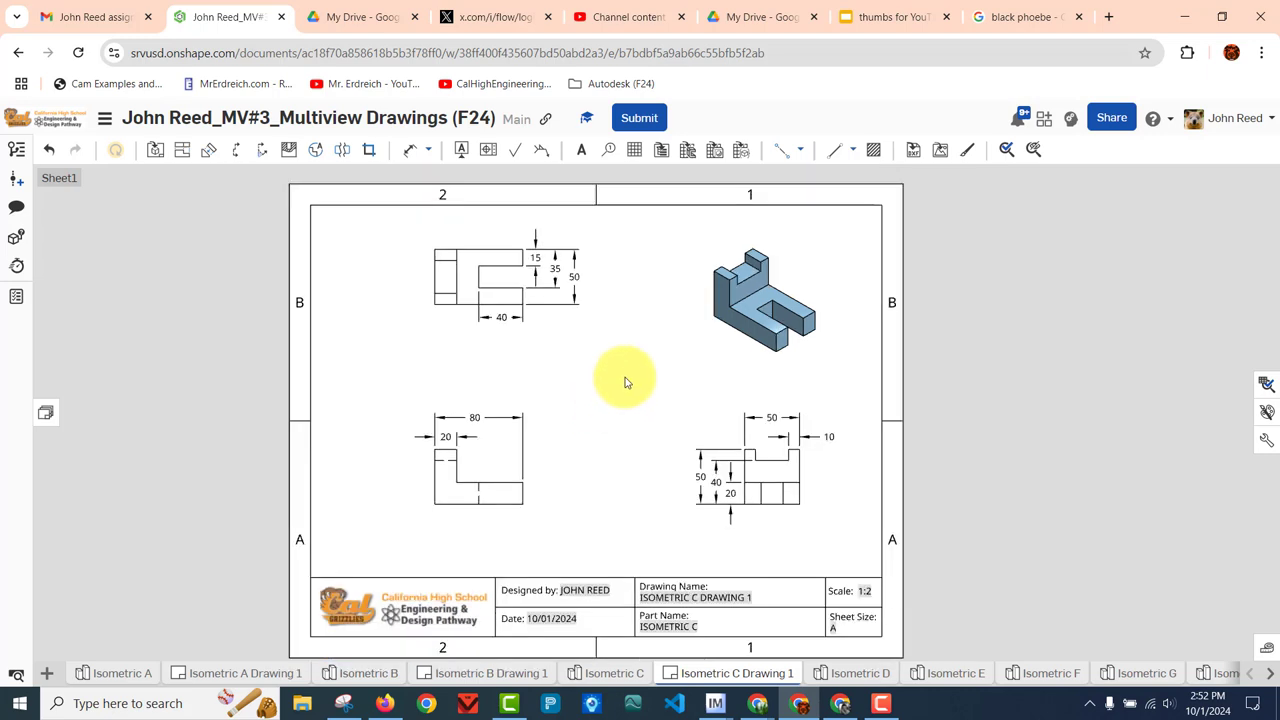
pyautogui.scroll(1, 627, 374)
pyautogui.scroll(-1, 630, 378)
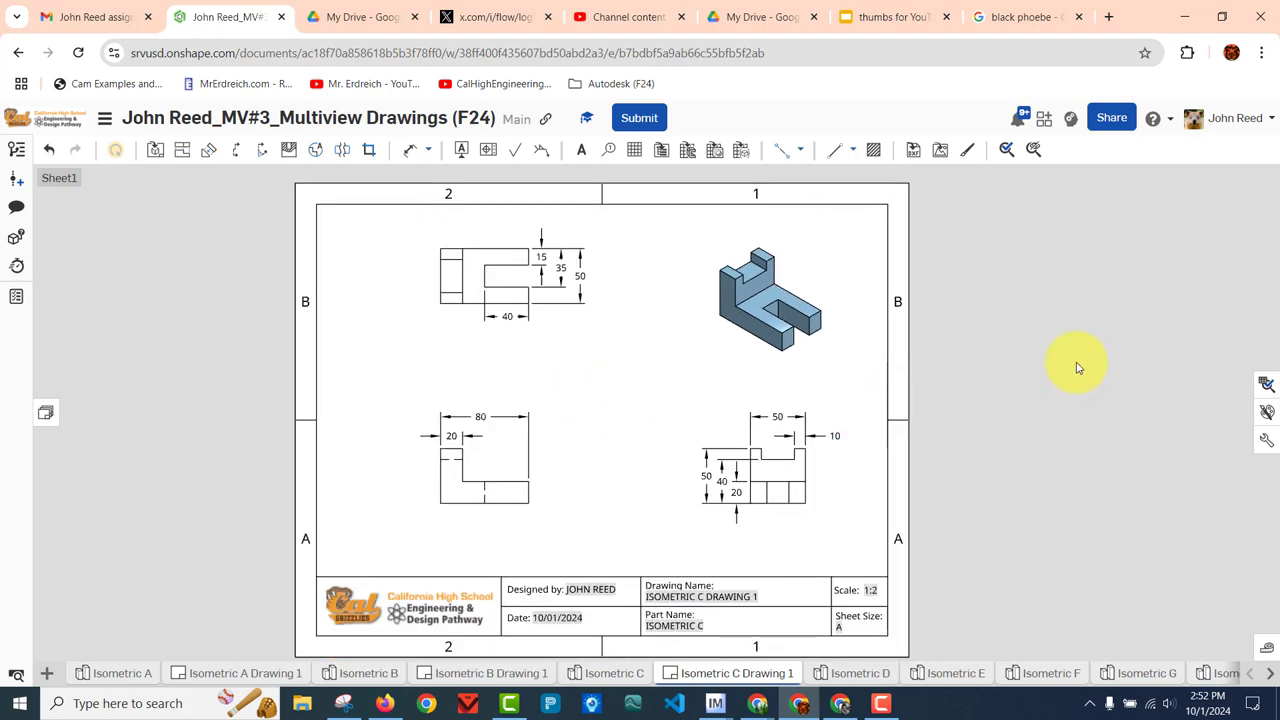
pyautogui.scroll(3, 778, 412)
pyautogui.scroll(2, 780, 407)
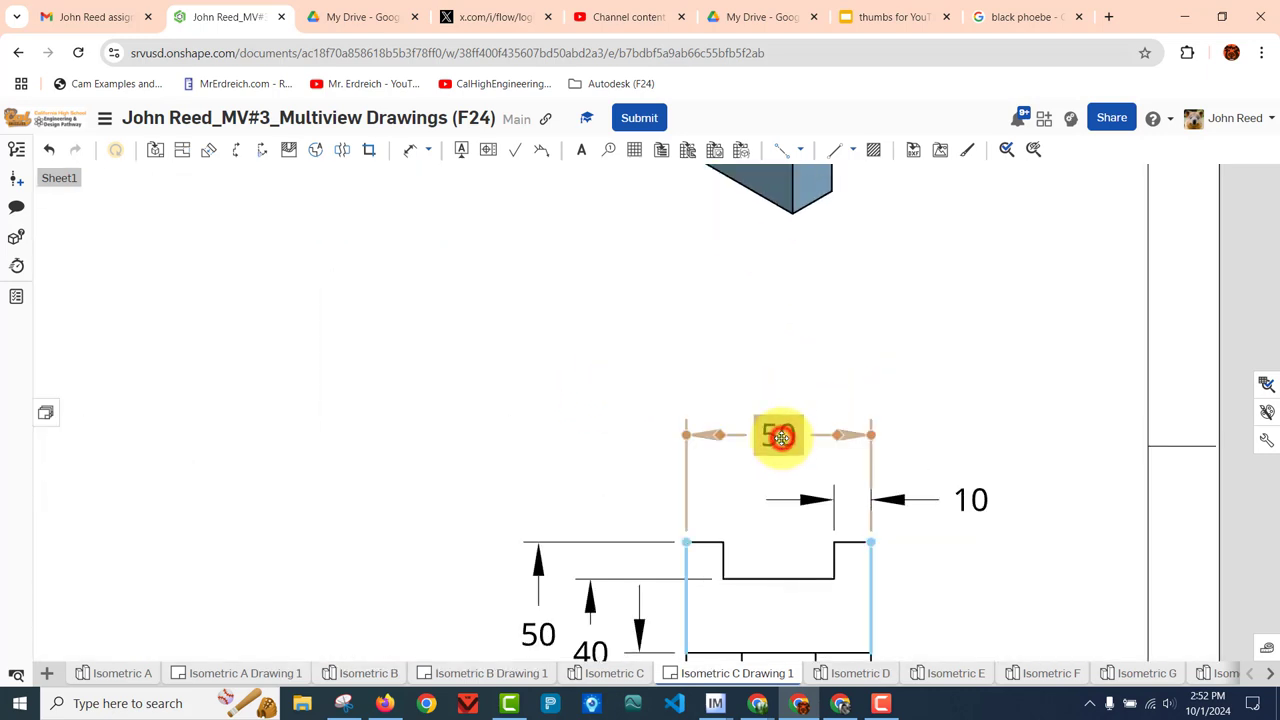
pyautogui.moveTo(781, 437); pyautogui.dragTo(781, 450)
pyautogui.scroll(2, 480, 400)
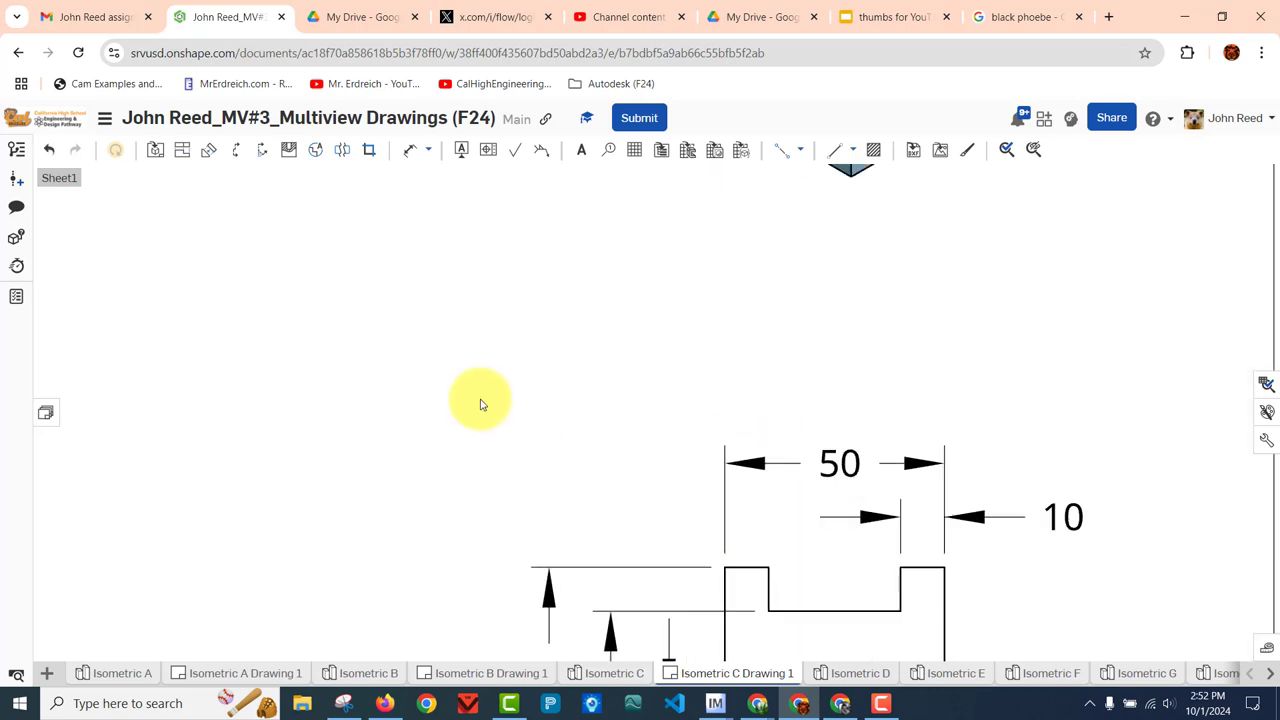
pyautogui.scroll(-6, 474, 400)
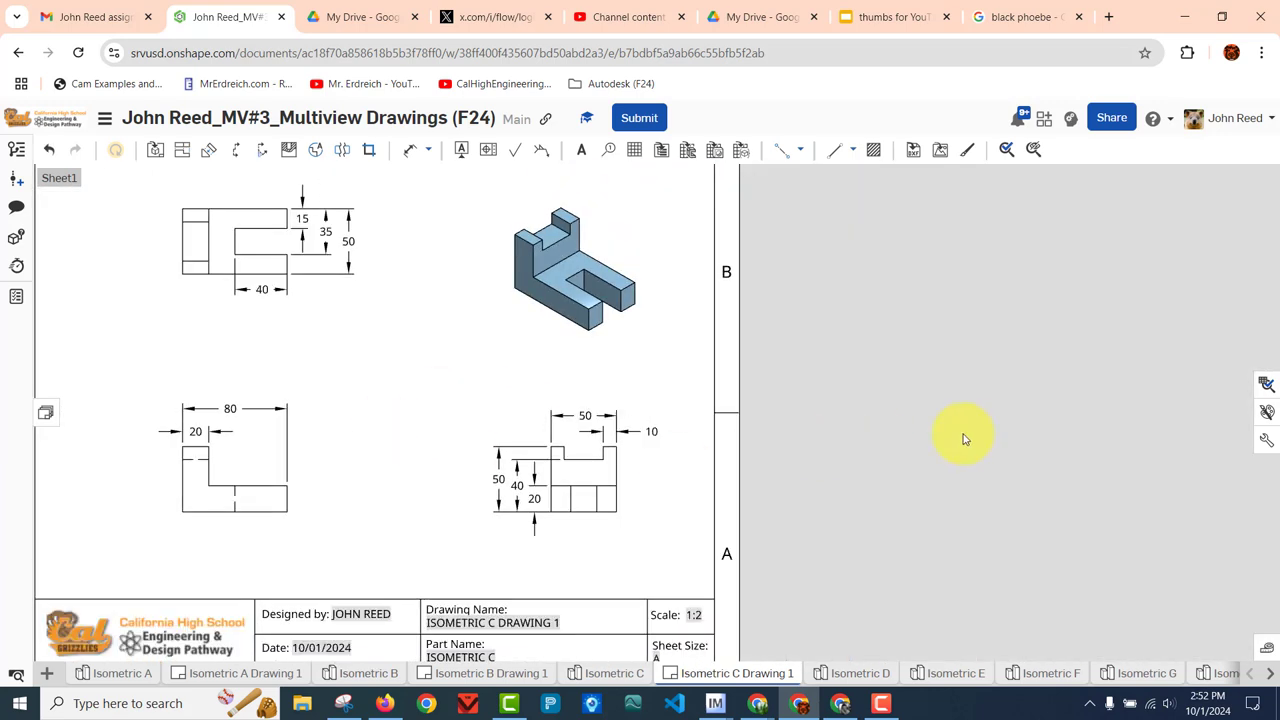
pyautogui.press('f')
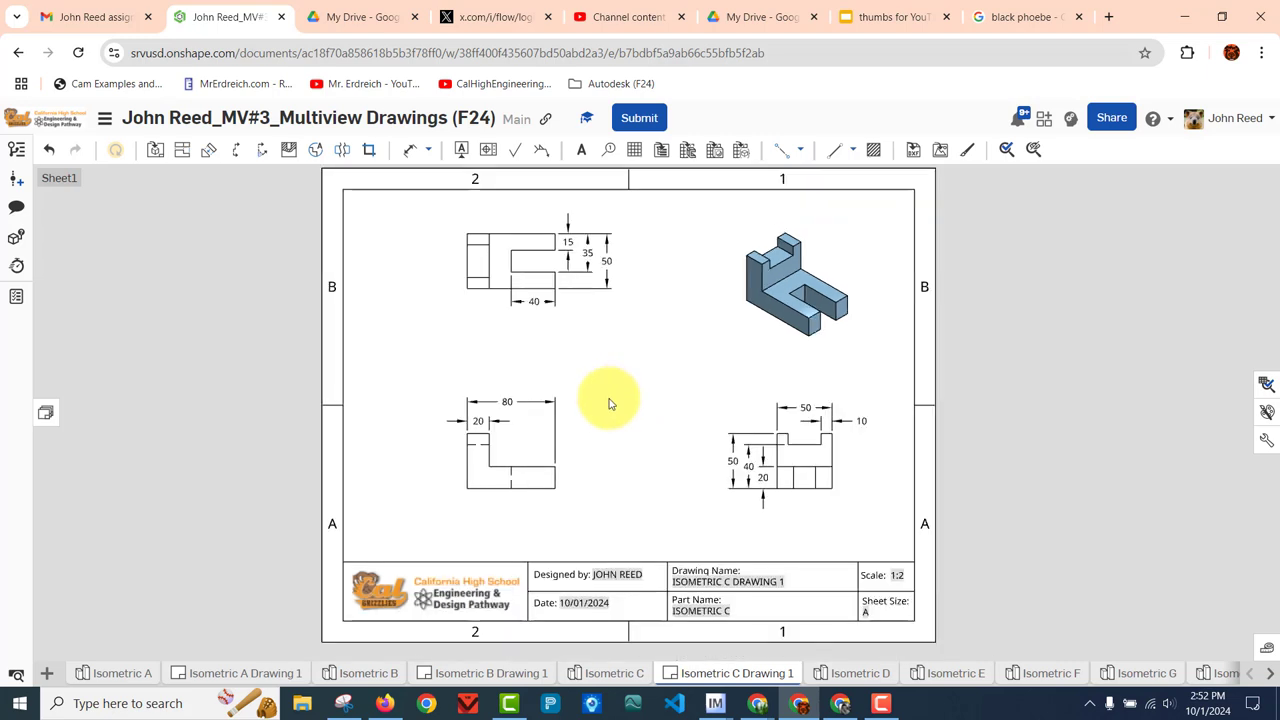